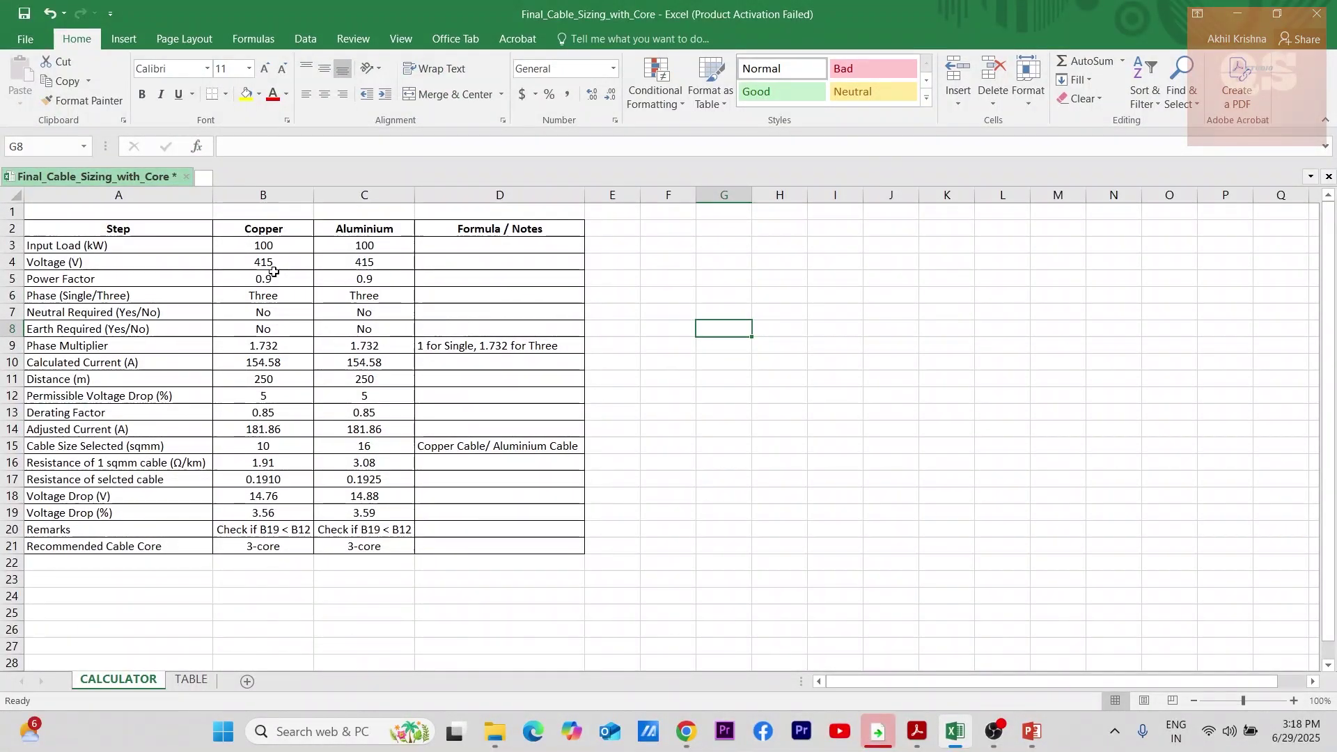
drag(115, 231, 124, 563)
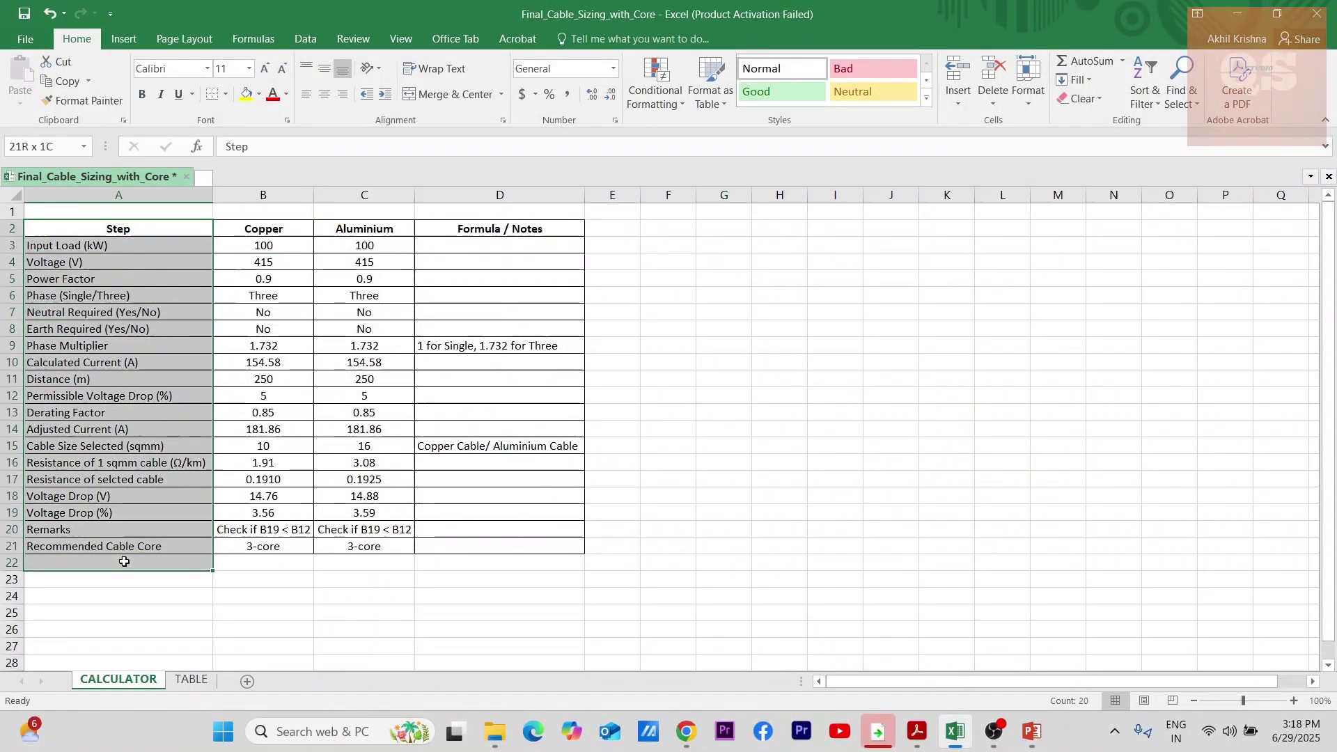
drag(267, 246, 417, 553)
click(261, 243)
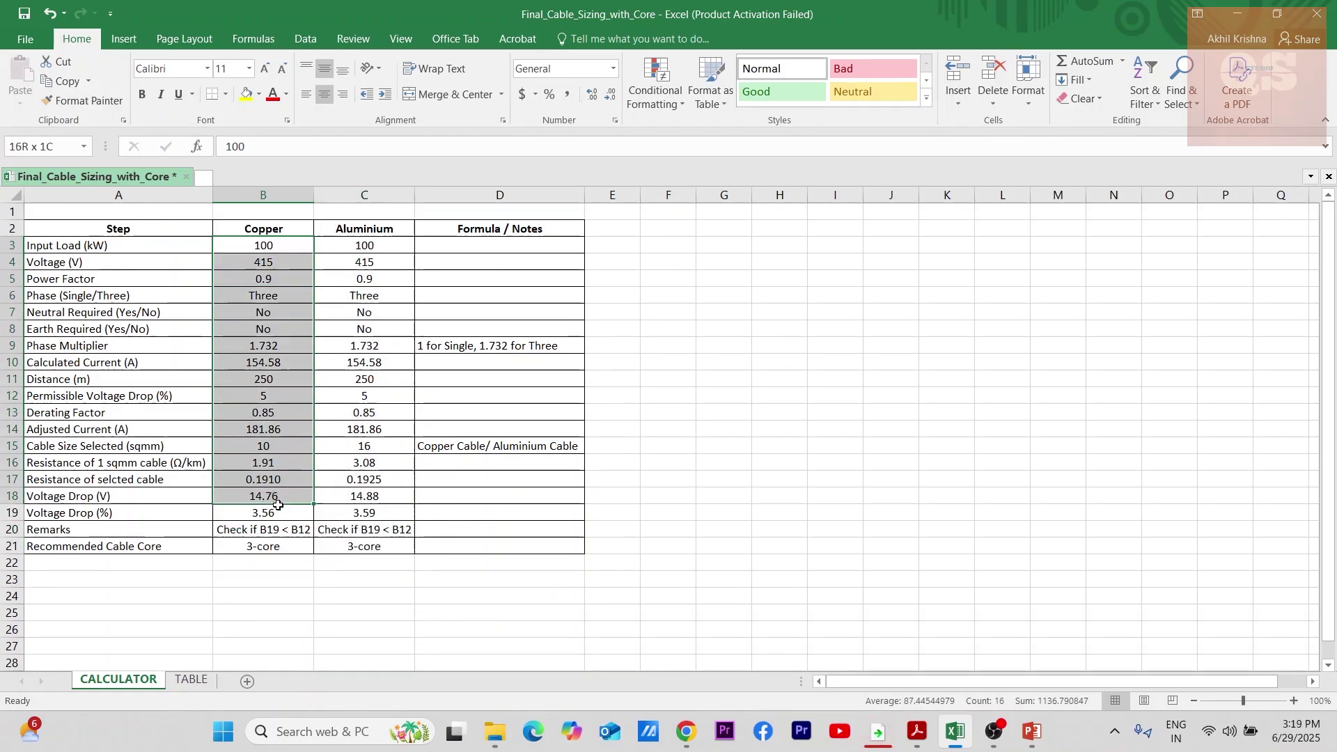
drag(369, 245, 364, 546)
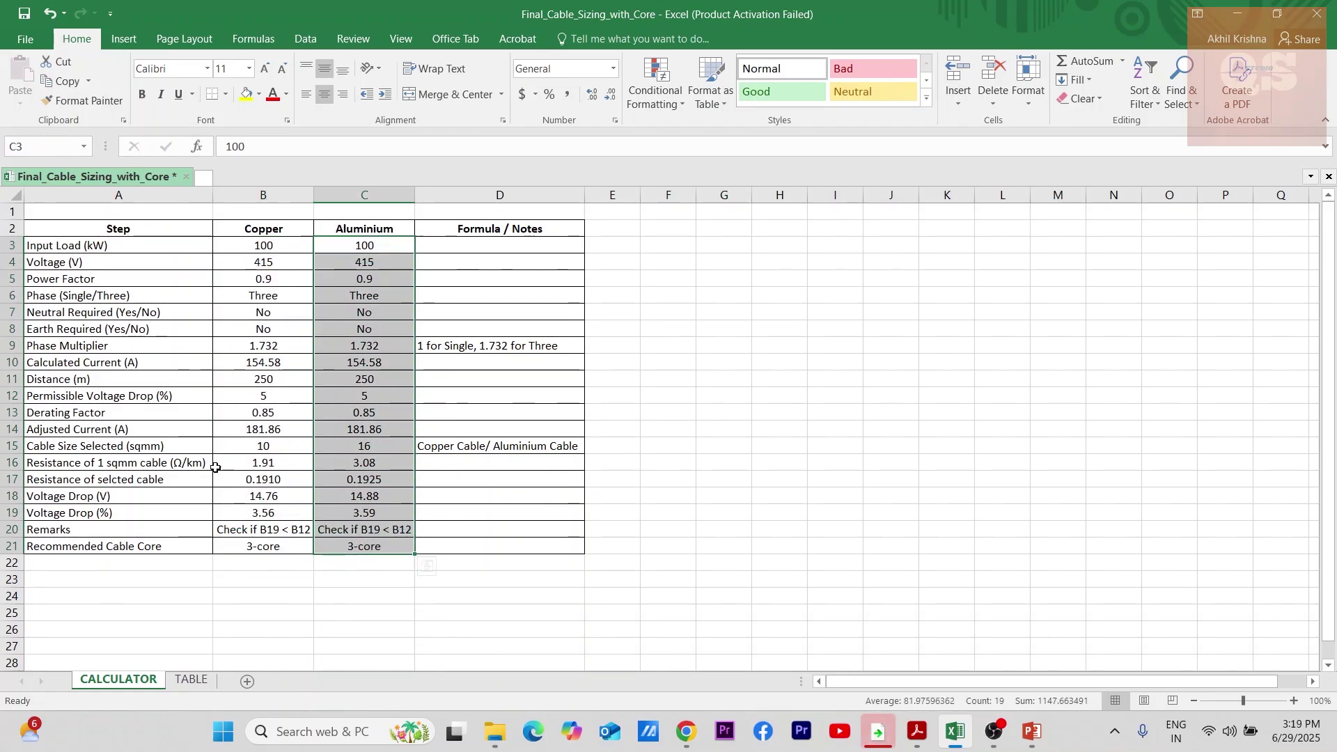
click(103, 467)
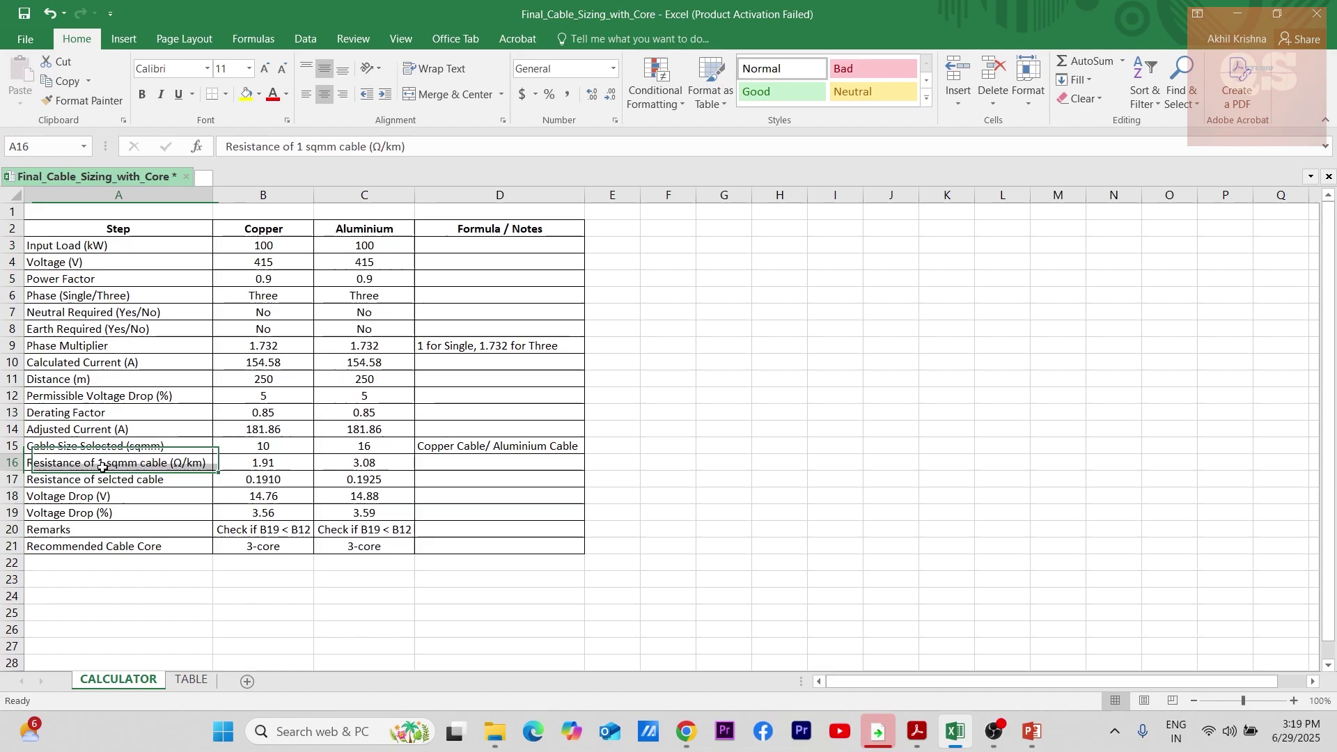
drag(102, 467, 362, 459)
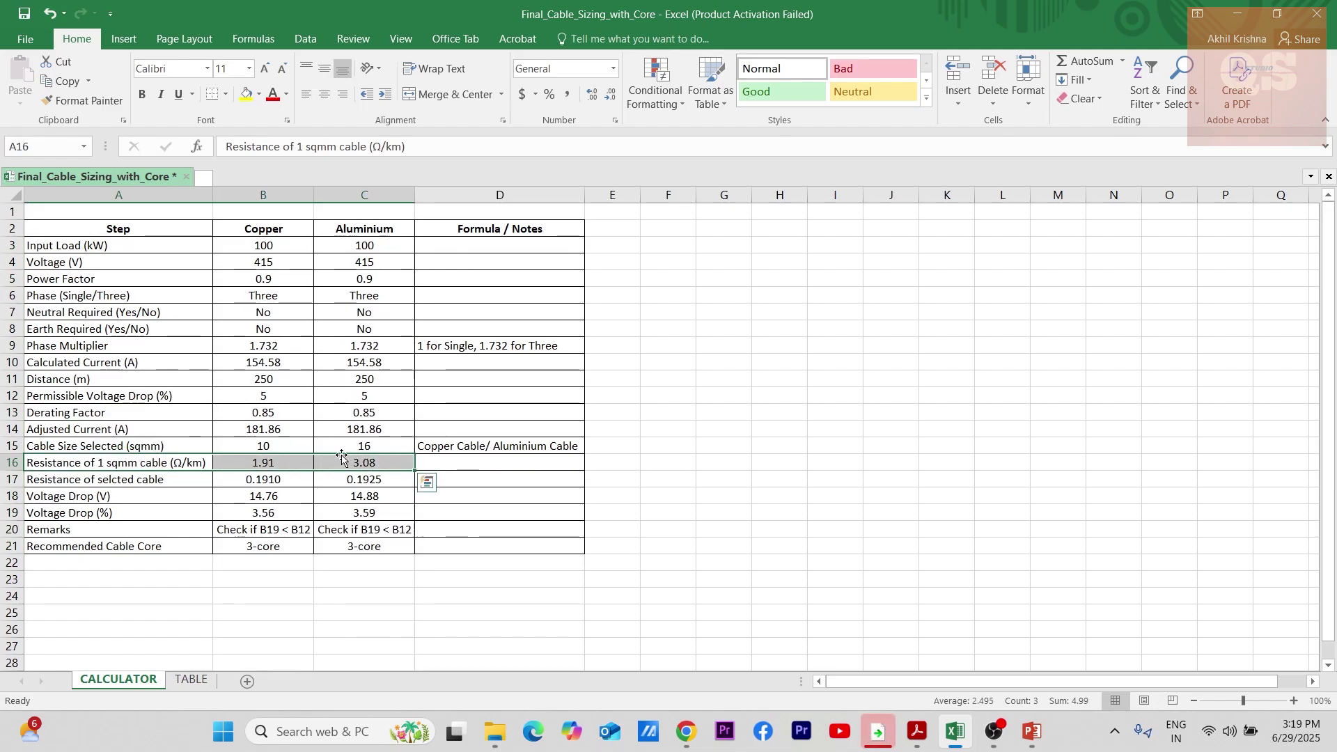
click(137, 248)
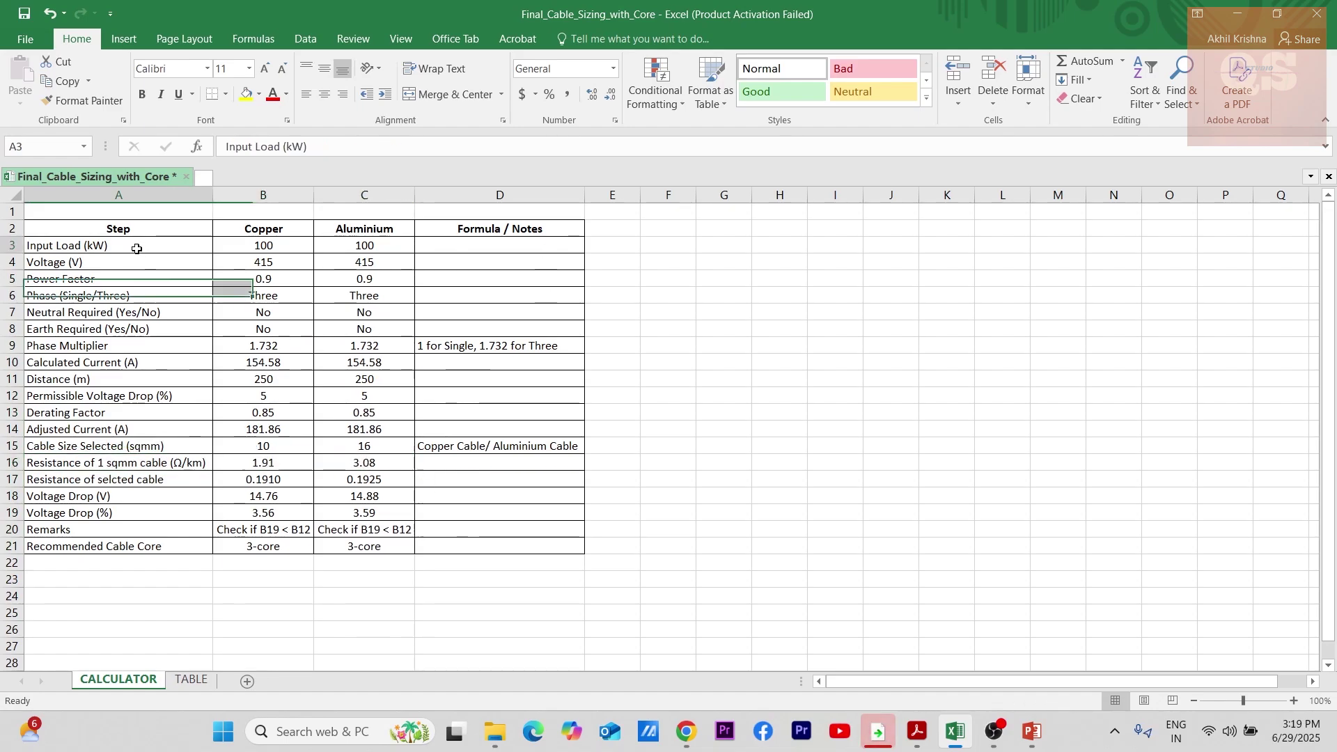
click(276, 246)
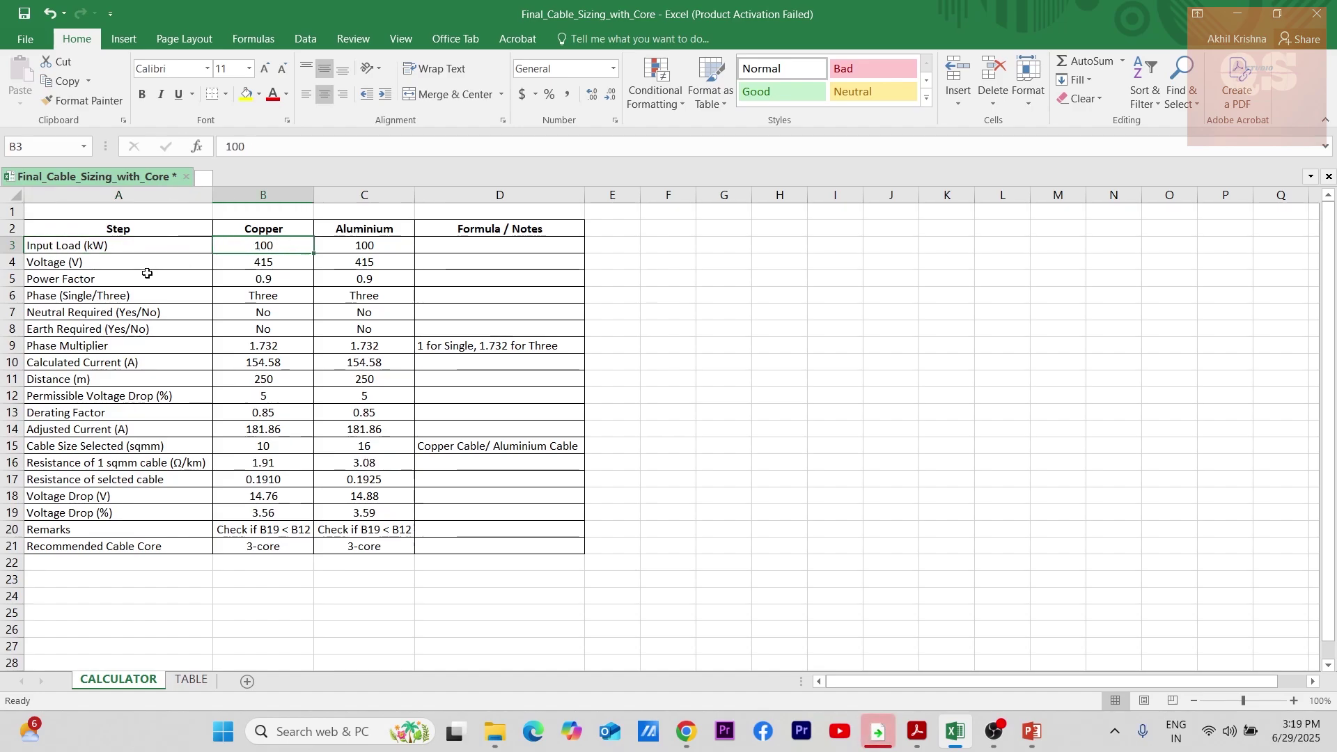
click(262, 262)
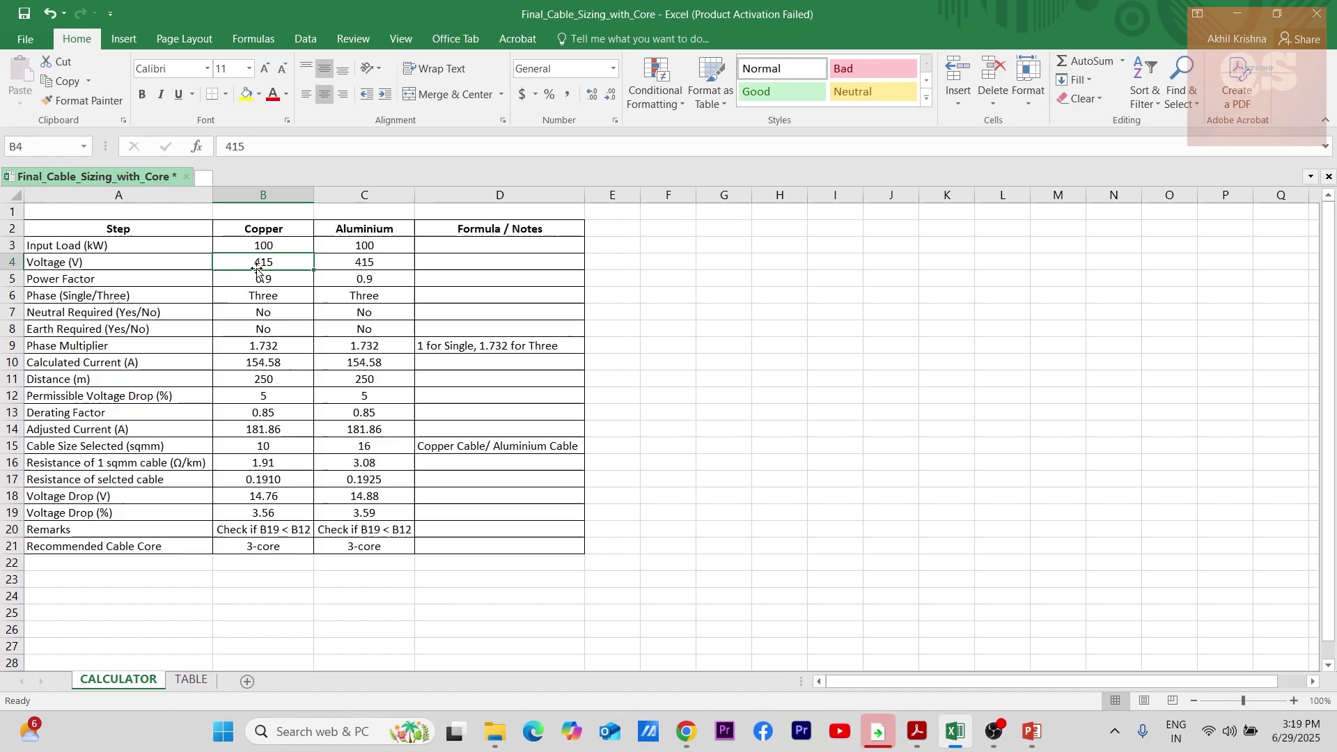
click(285, 279)
drag(286, 280, 350, 278)
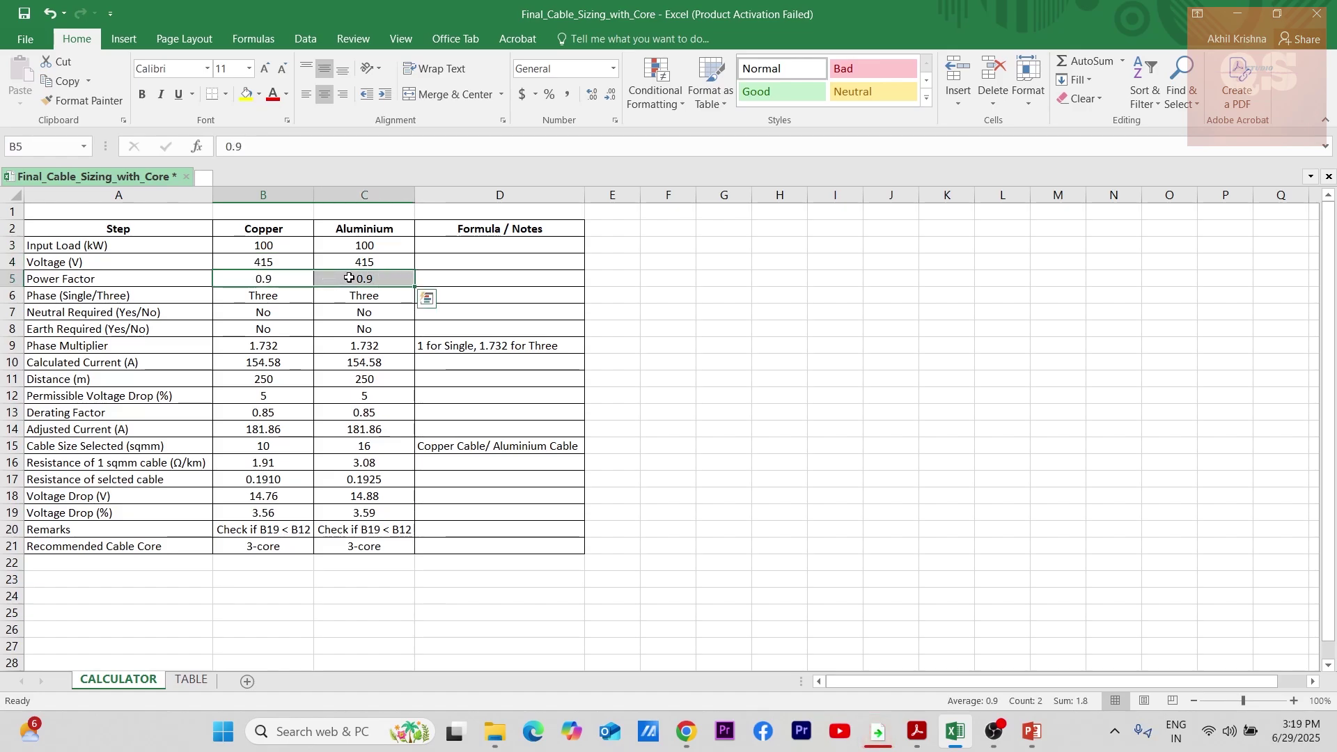
click(281, 279)
click(278, 298)
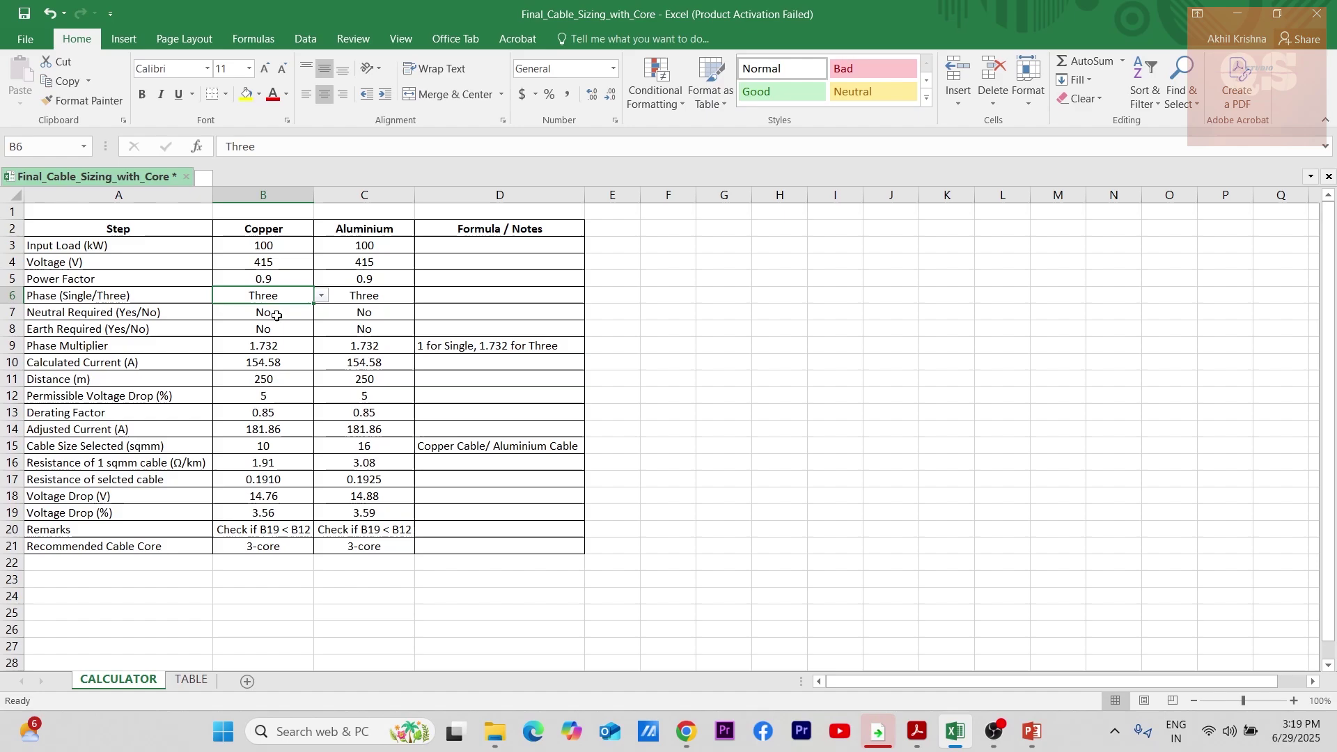
mouse_move(279, 312)
mouse_down()
mouse_move(281, 333)
mouse_move(268, 314)
mouse_move(265, 330)
mouse_up()
click(268, 550)
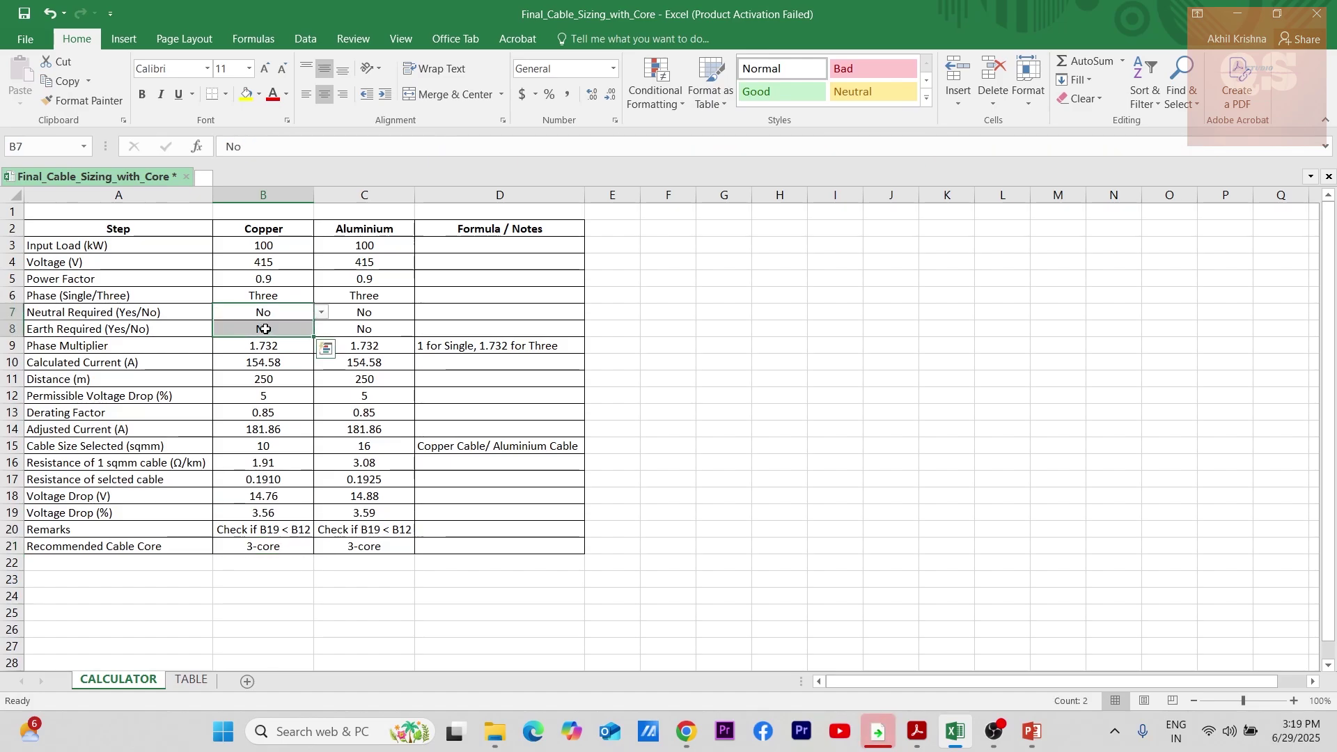
click(319, 314)
click(321, 314)
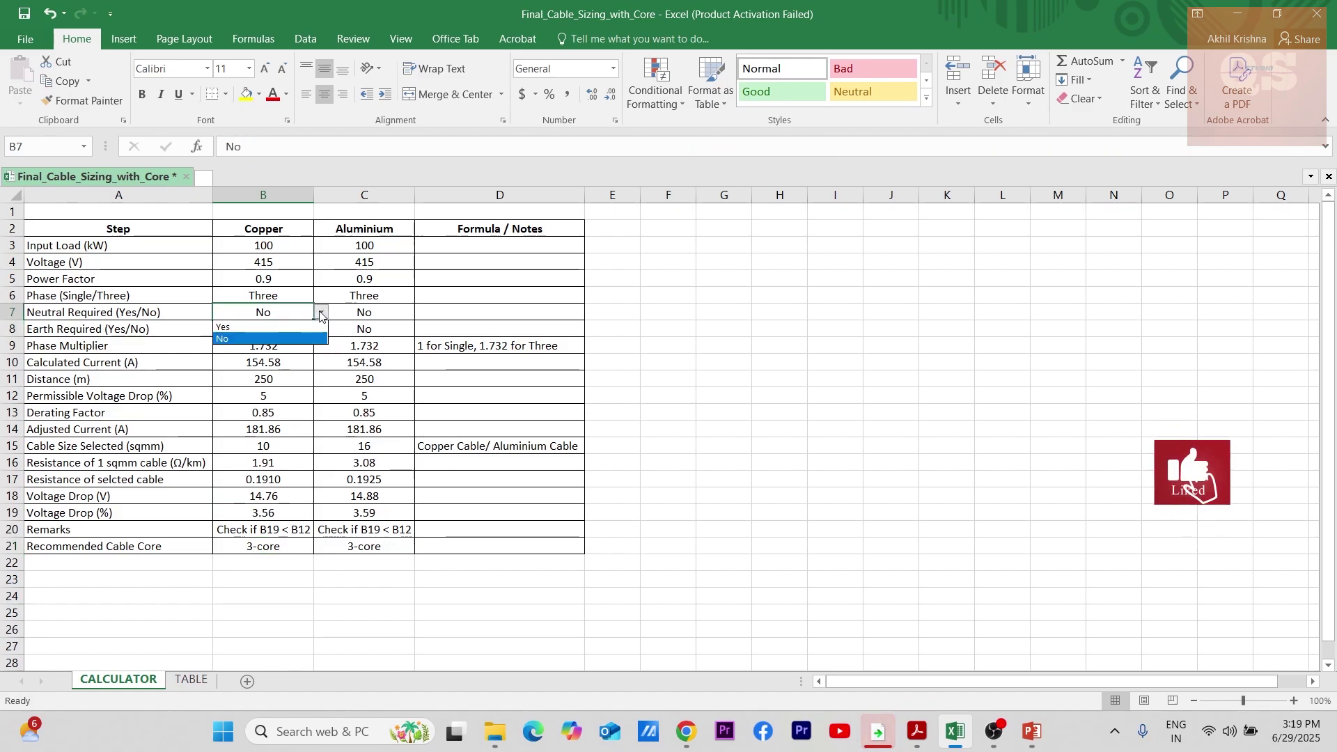
click(288, 332)
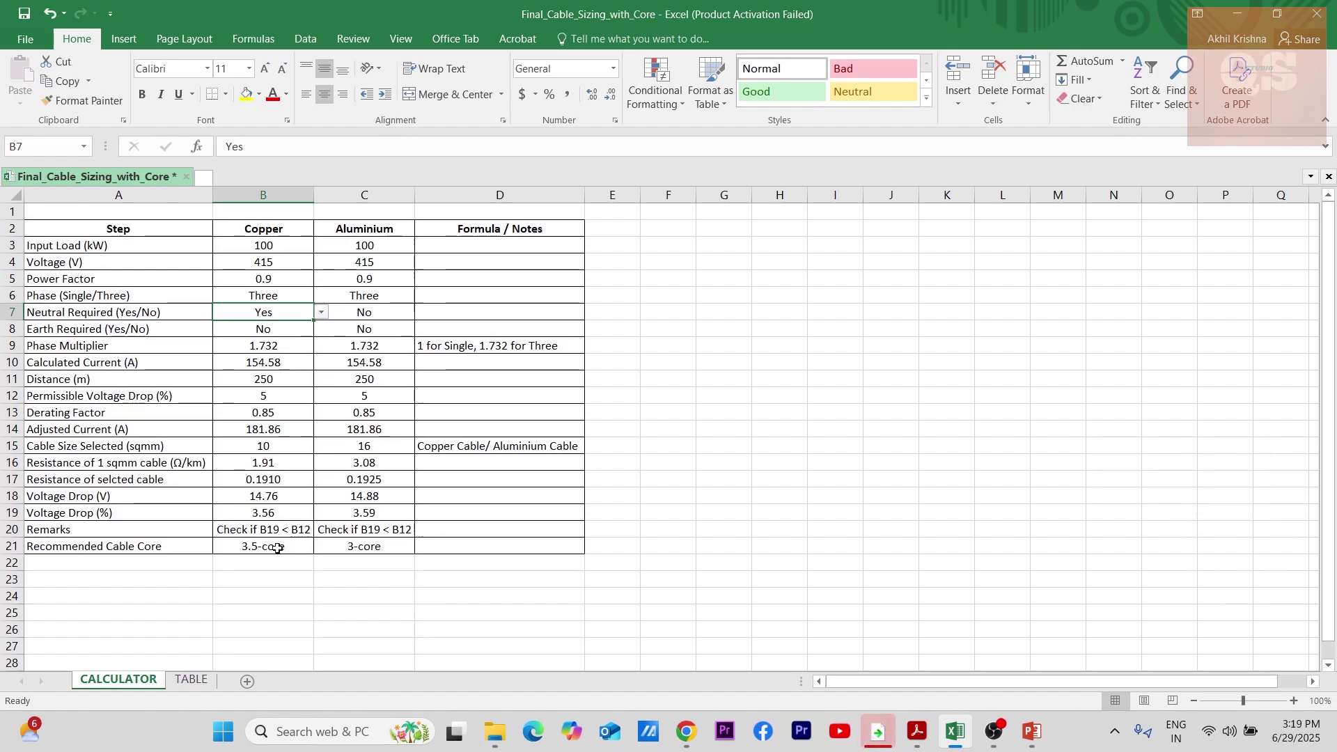
click(279, 331)
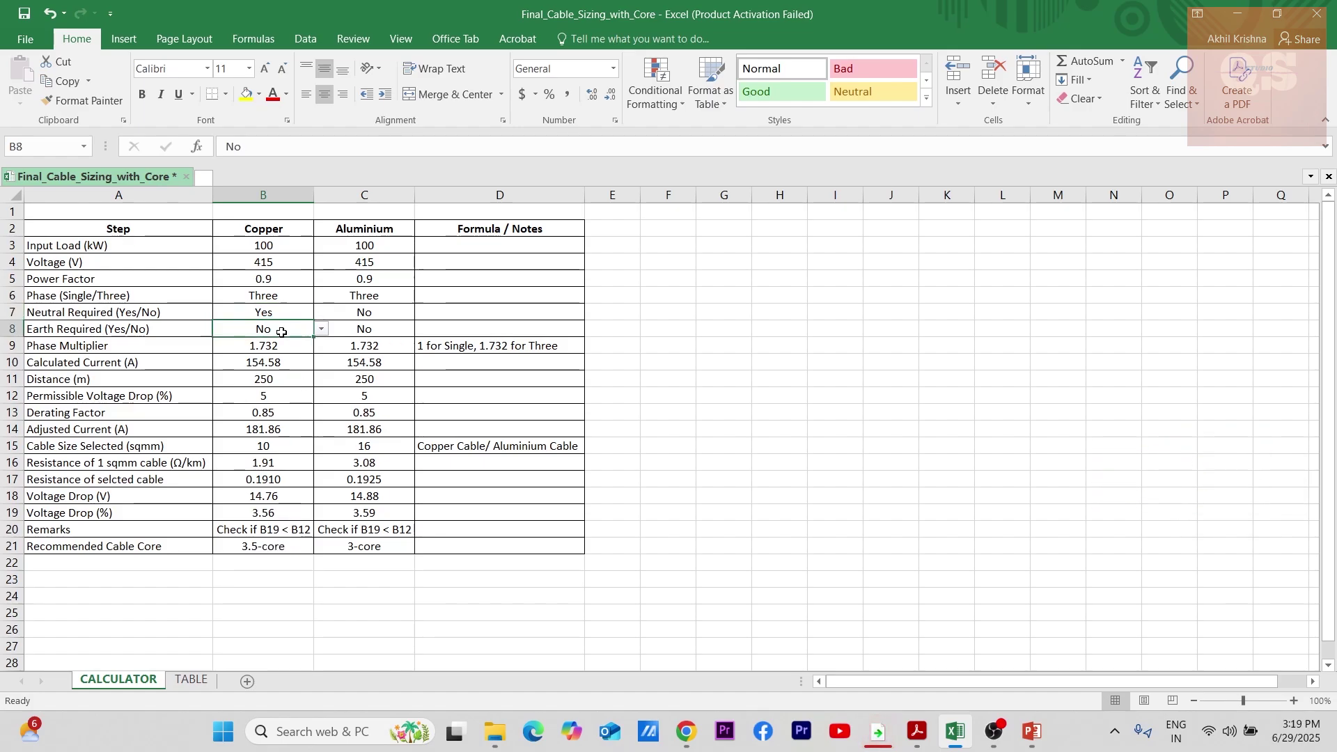
click(321, 330)
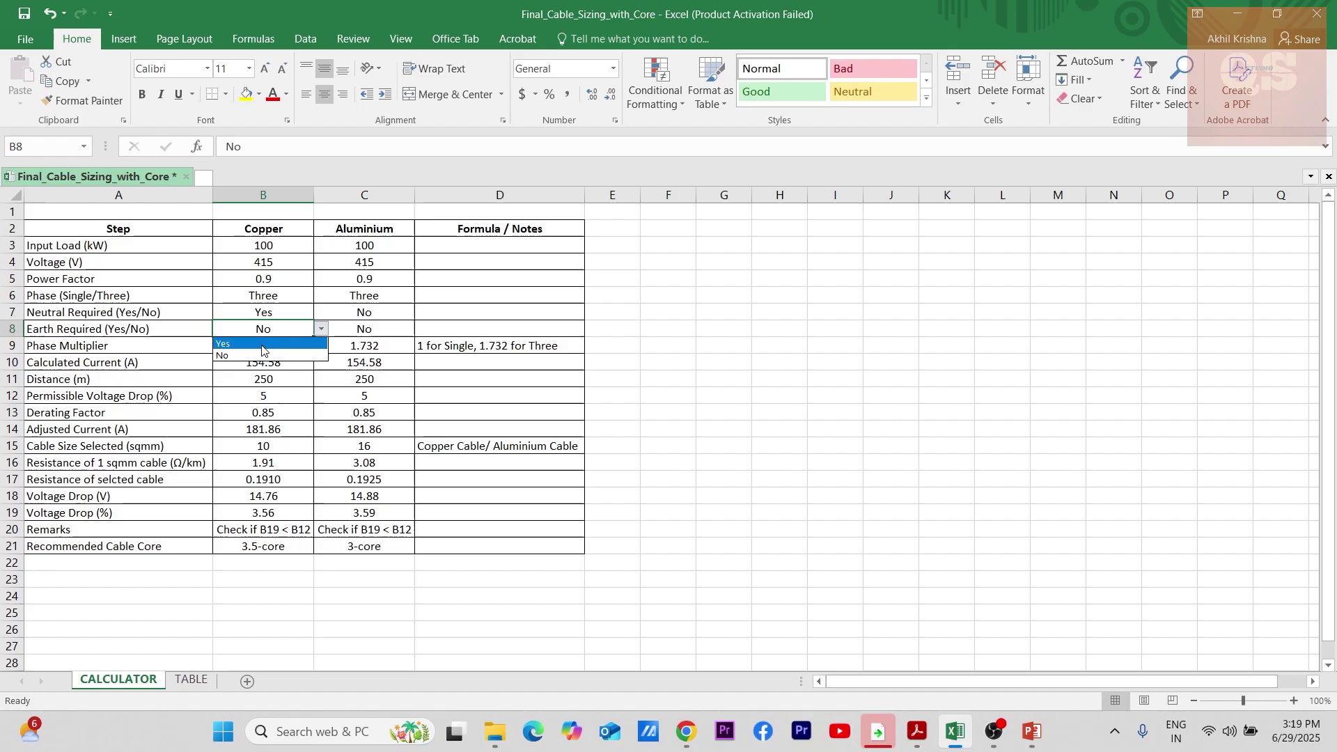
click(264, 344)
click(321, 330)
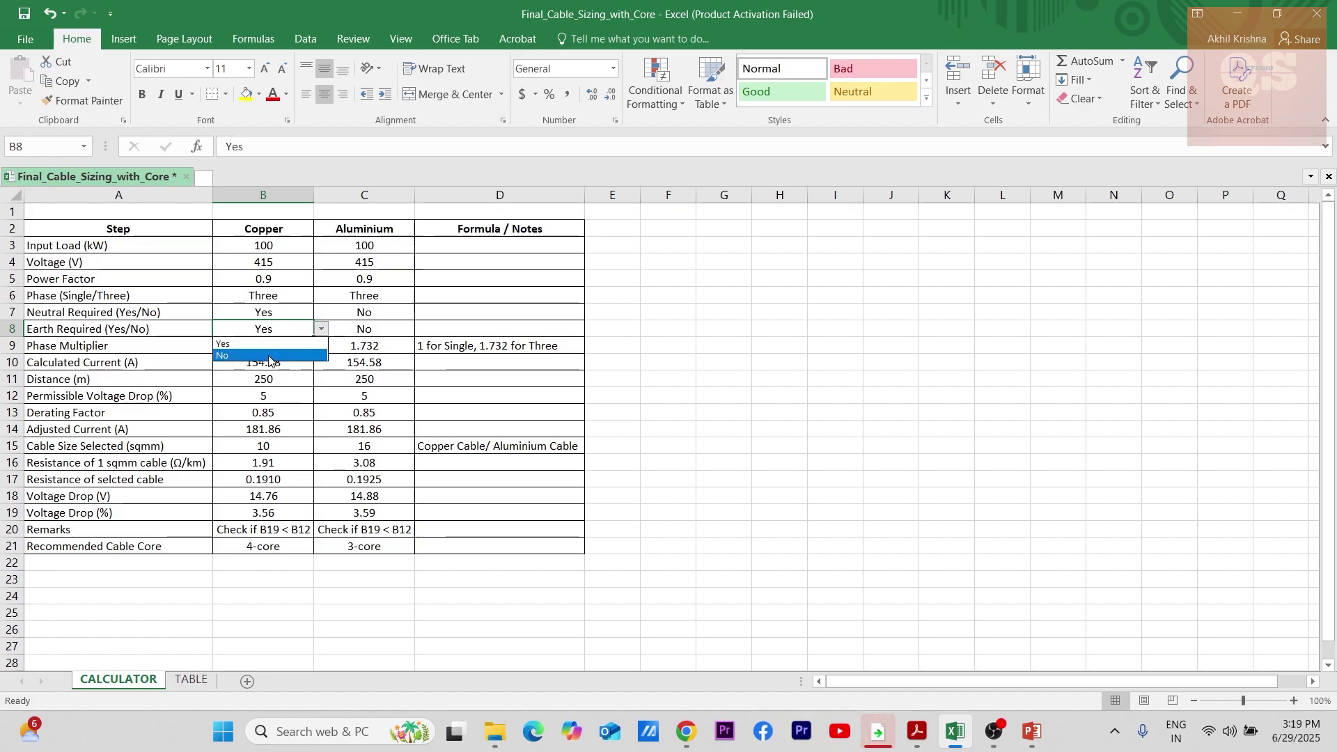
click(254, 356)
click(279, 313)
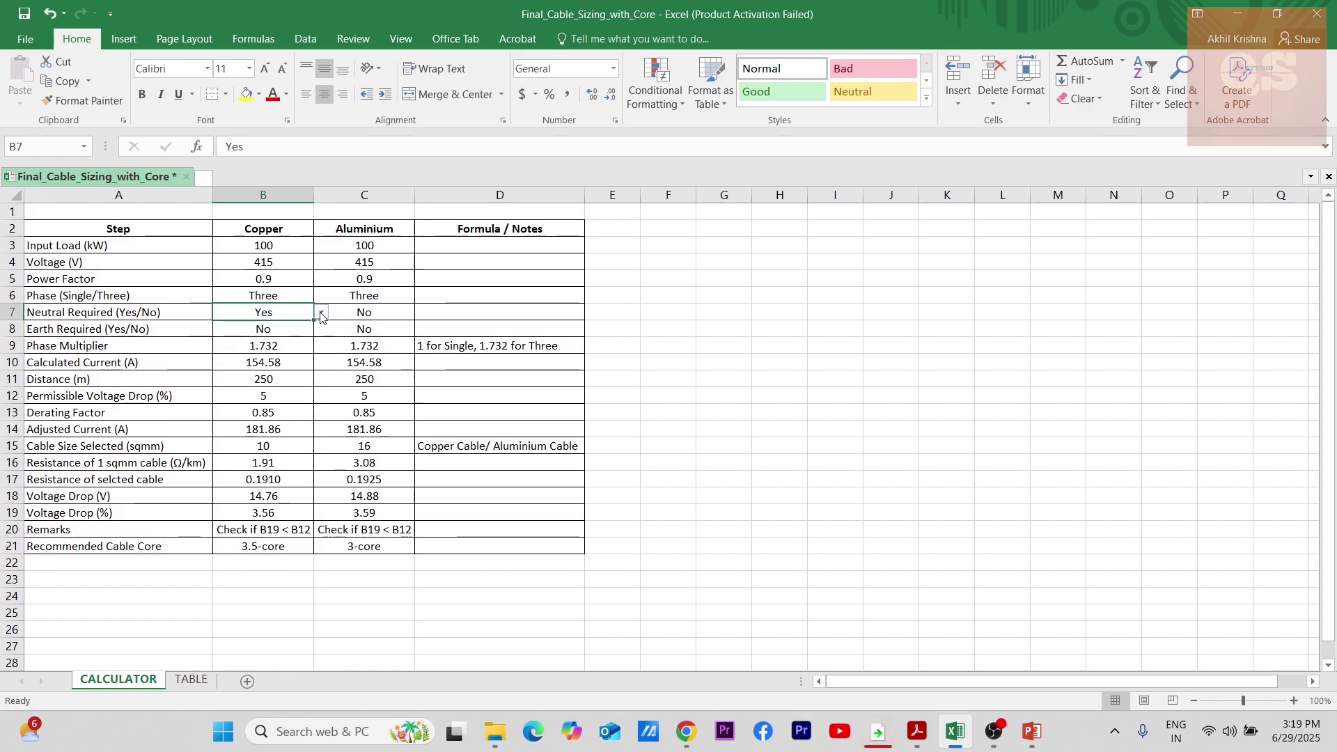
click(321, 313)
click(270, 341)
drag(239, 346, 392, 344)
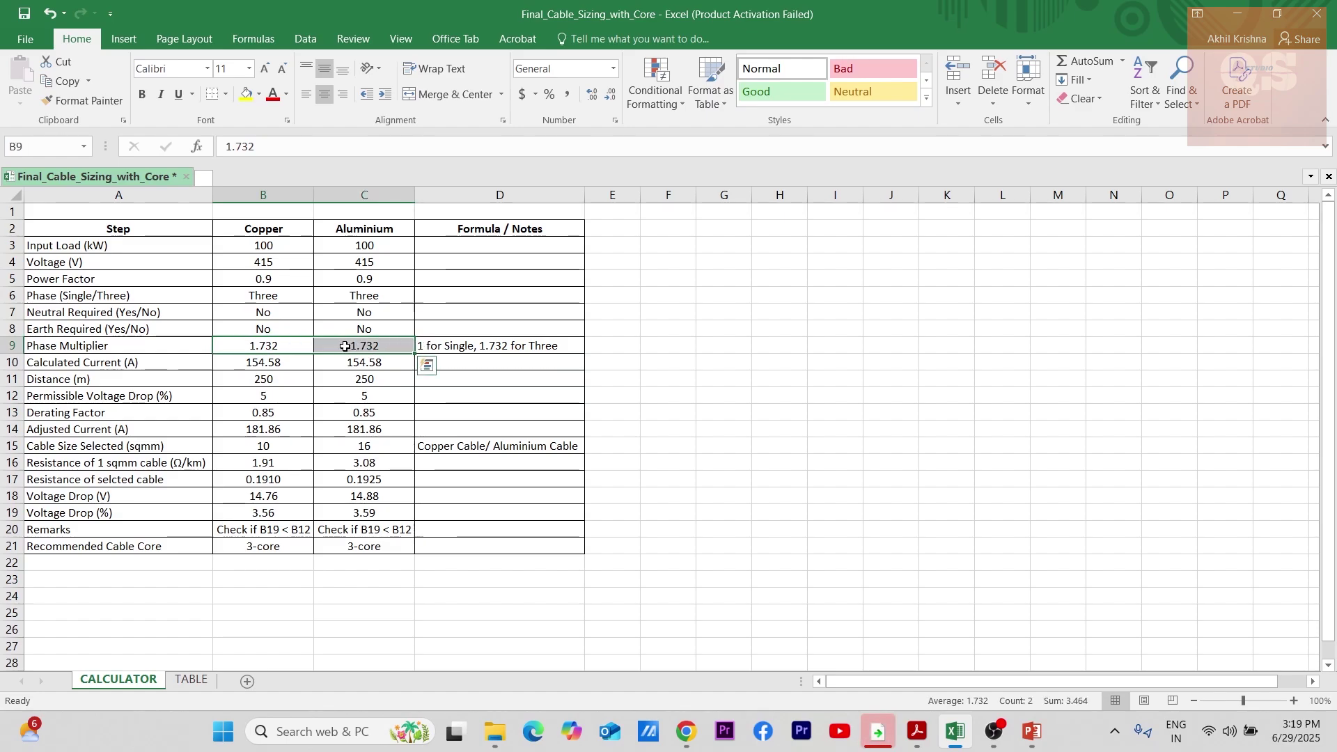
click(284, 347)
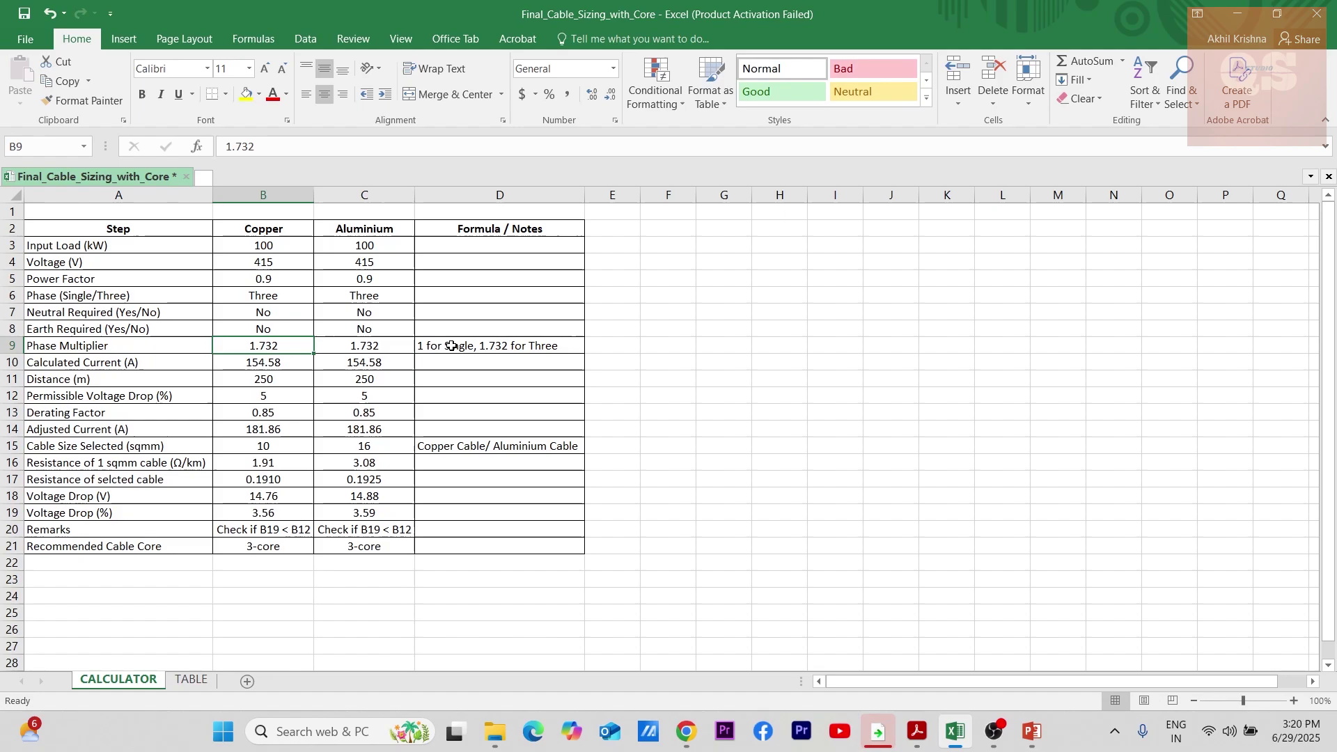
click(277, 296)
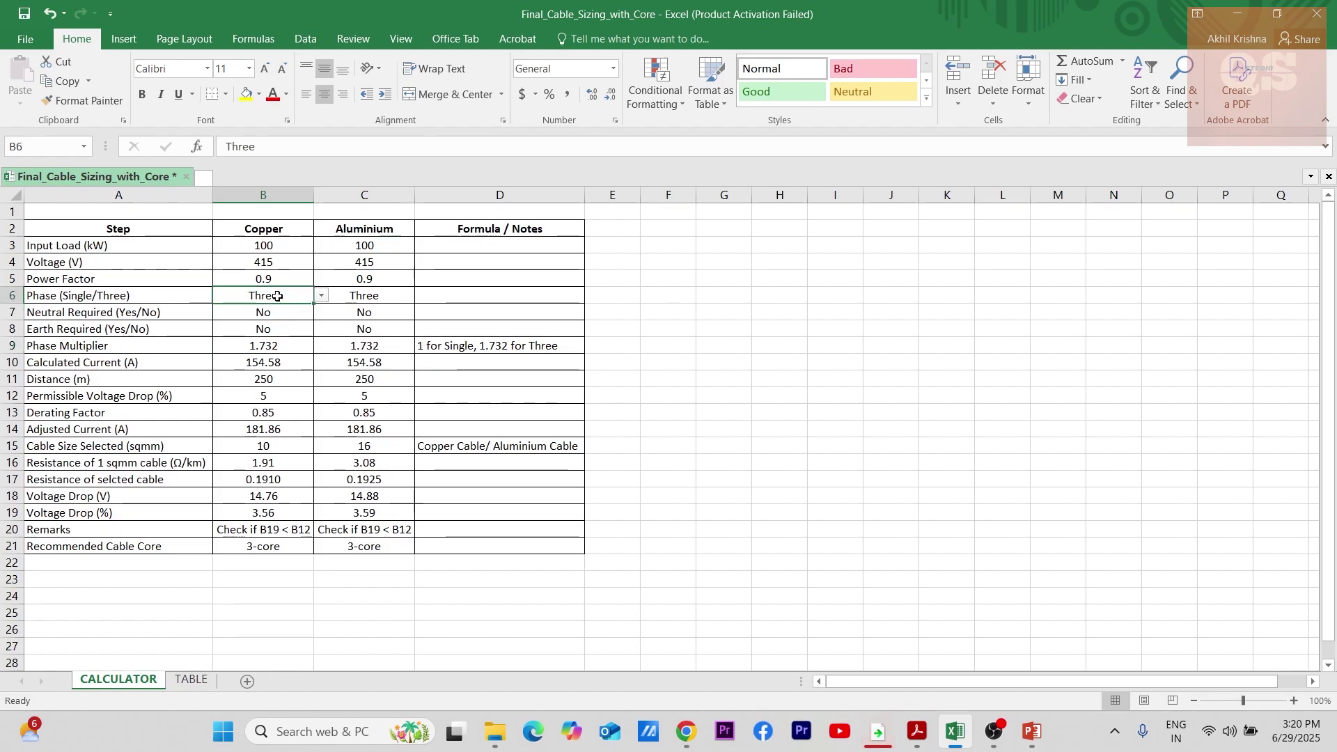
click(276, 345)
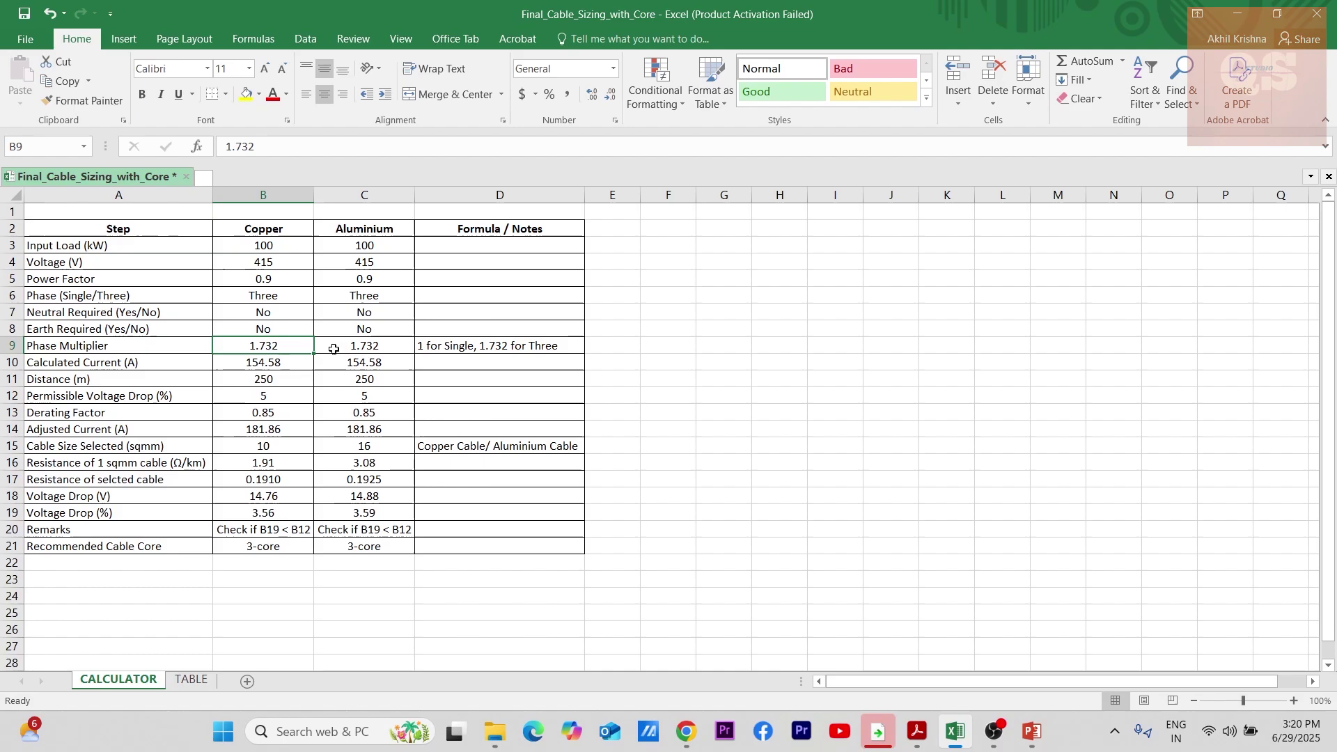
click(106, 365)
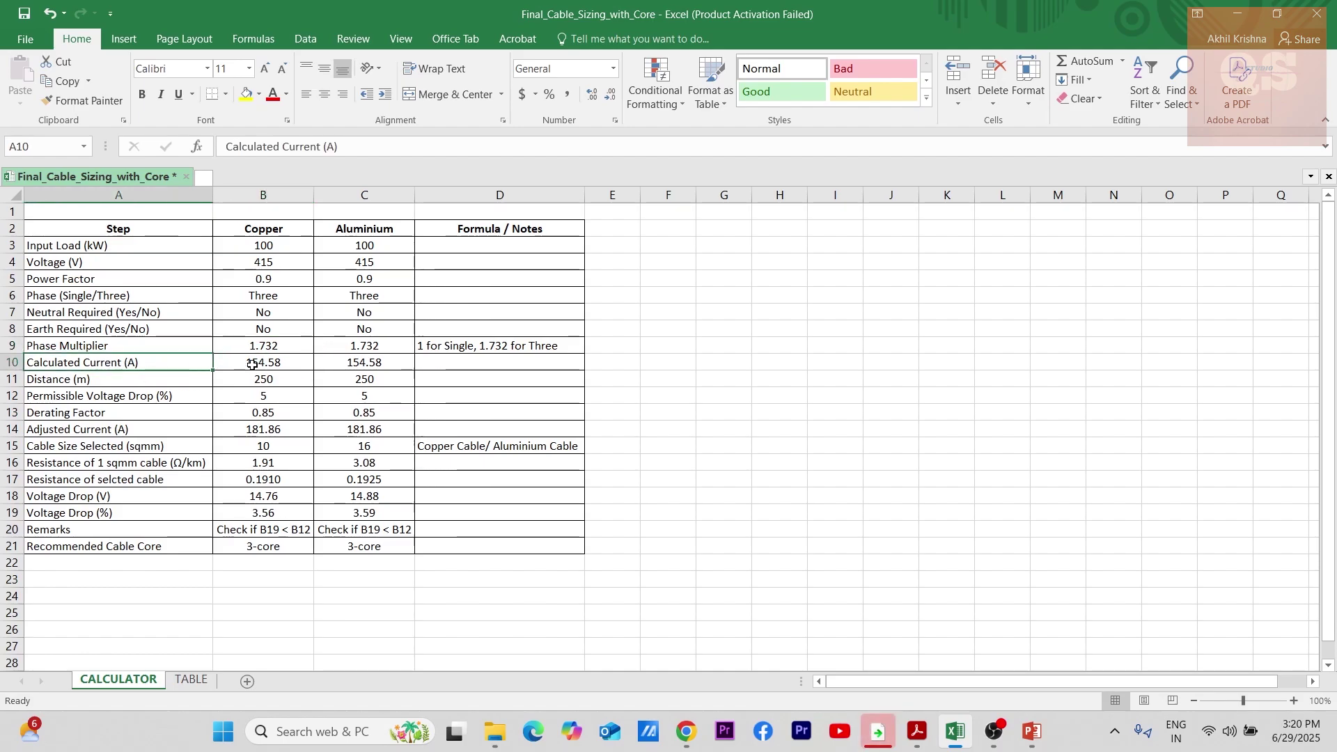
click(279, 364)
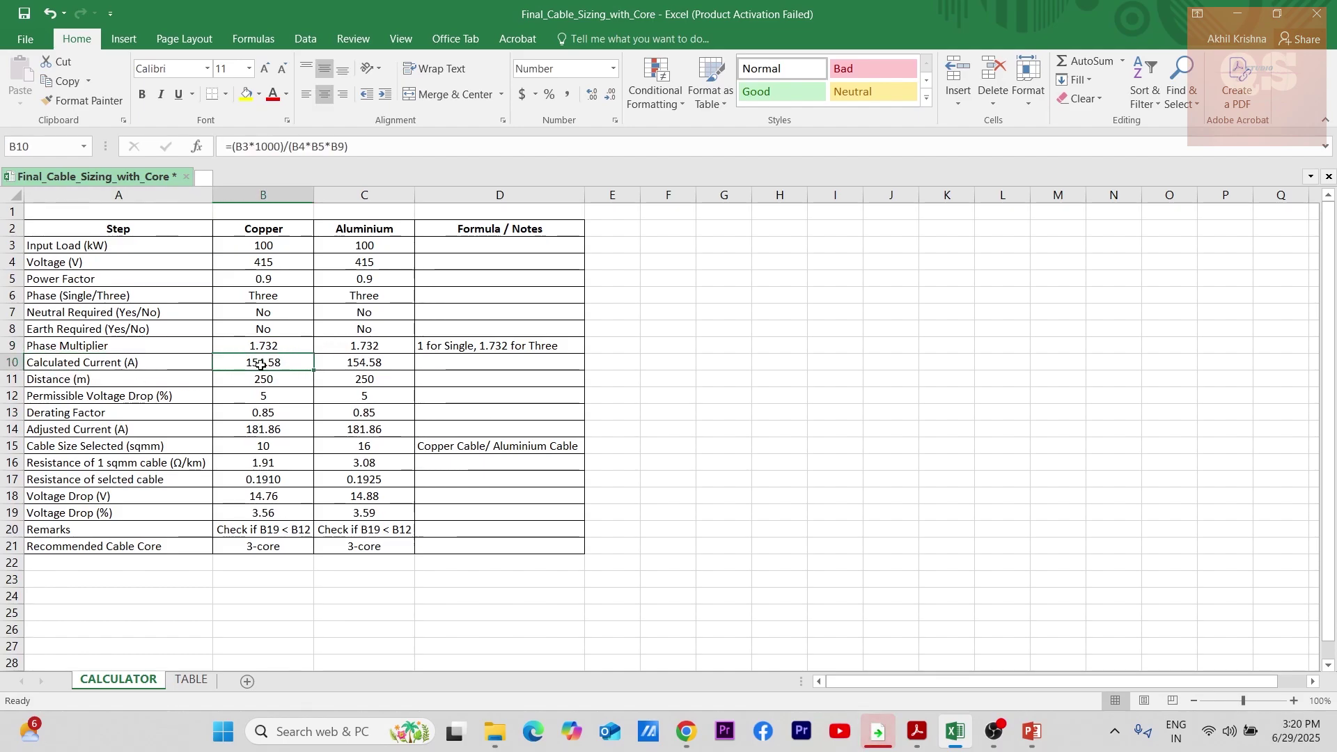
double_click(261, 364)
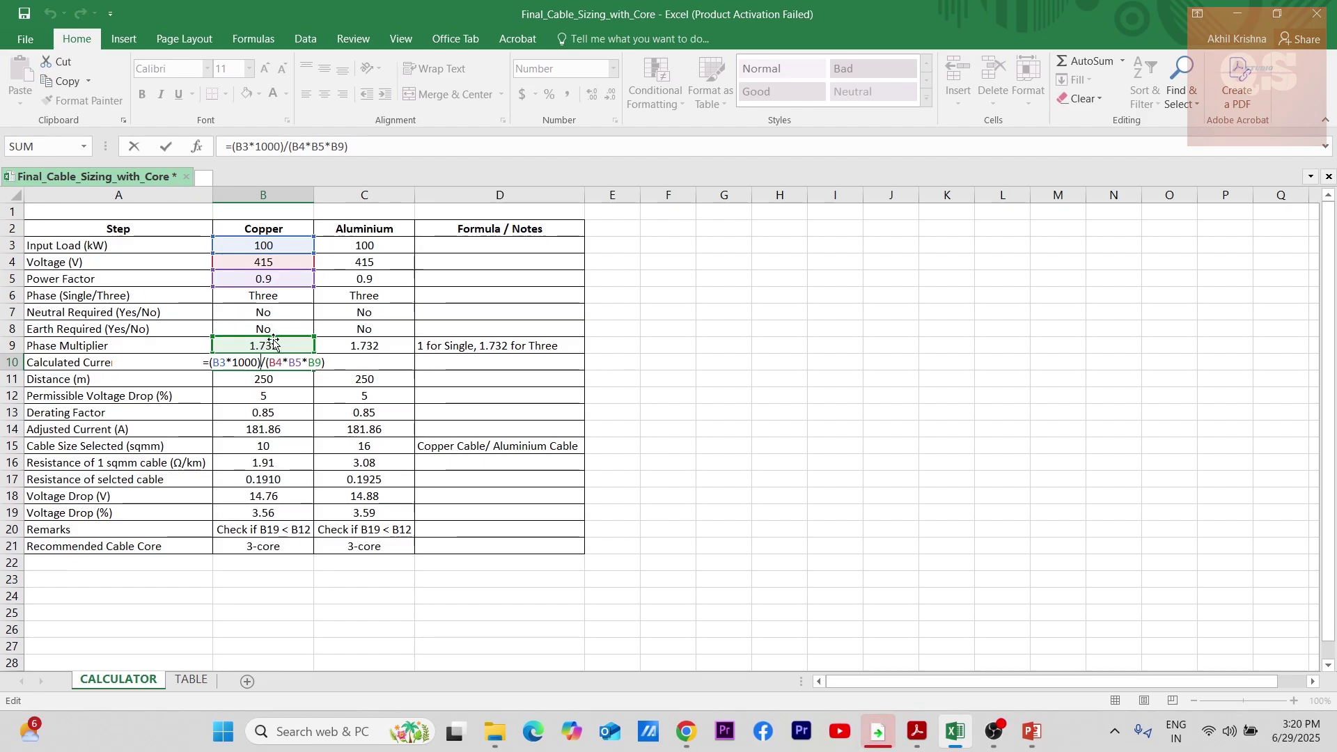
click(303, 410)
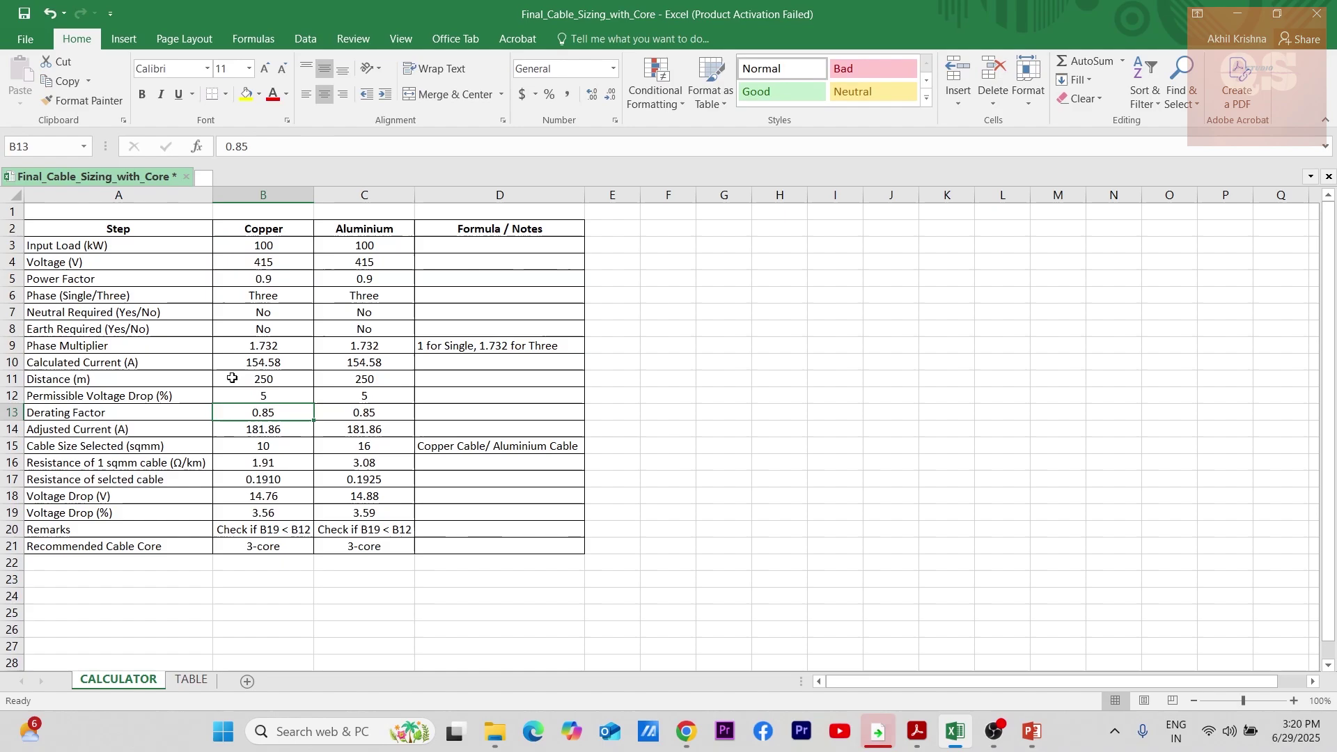
drag(273, 379, 347, 379)
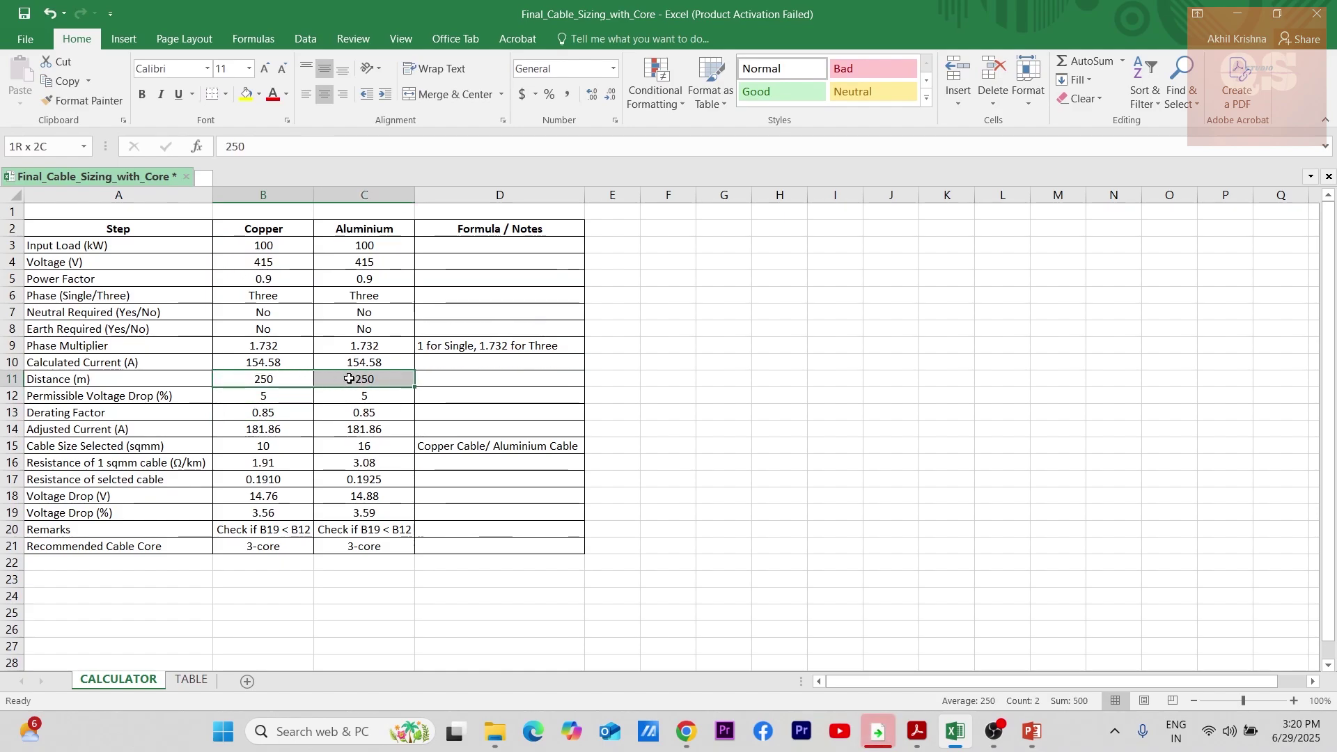
drag(349, 378, 349, 378)
click(280, 382)
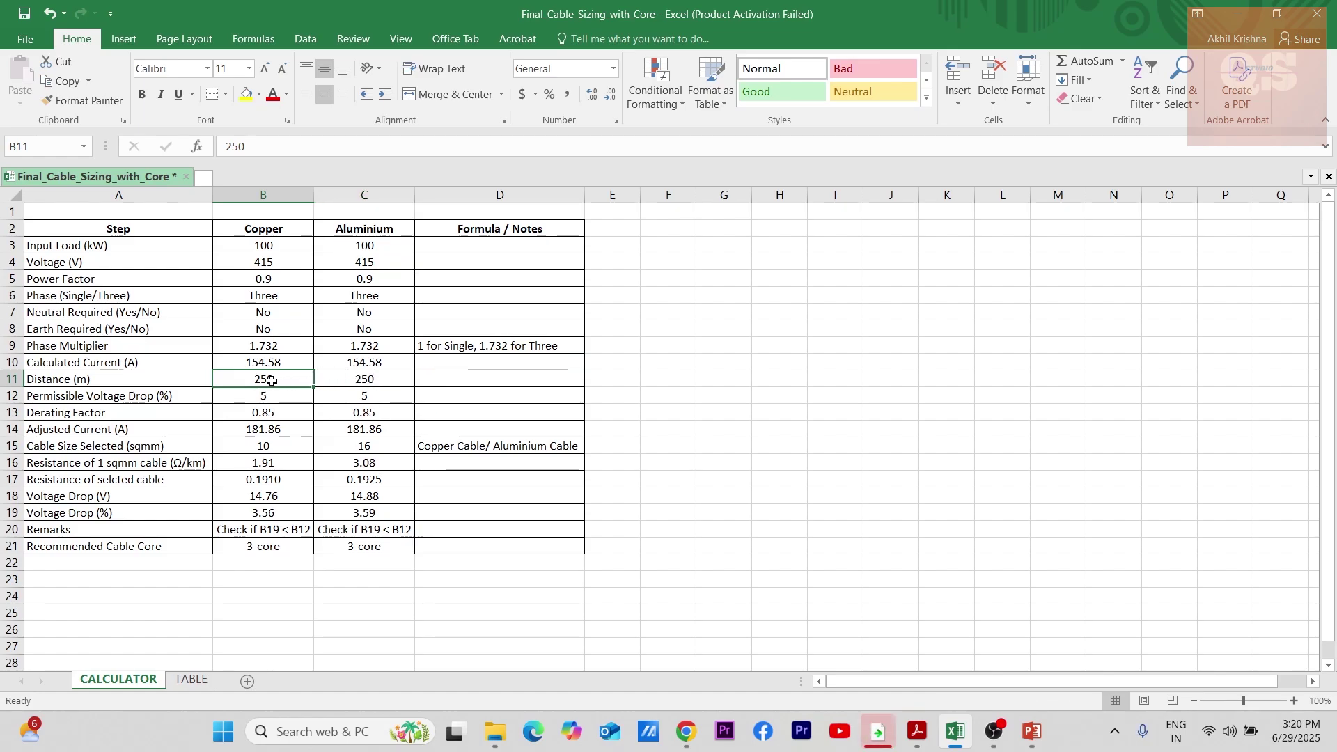
drag(276, 396, 414, 396)
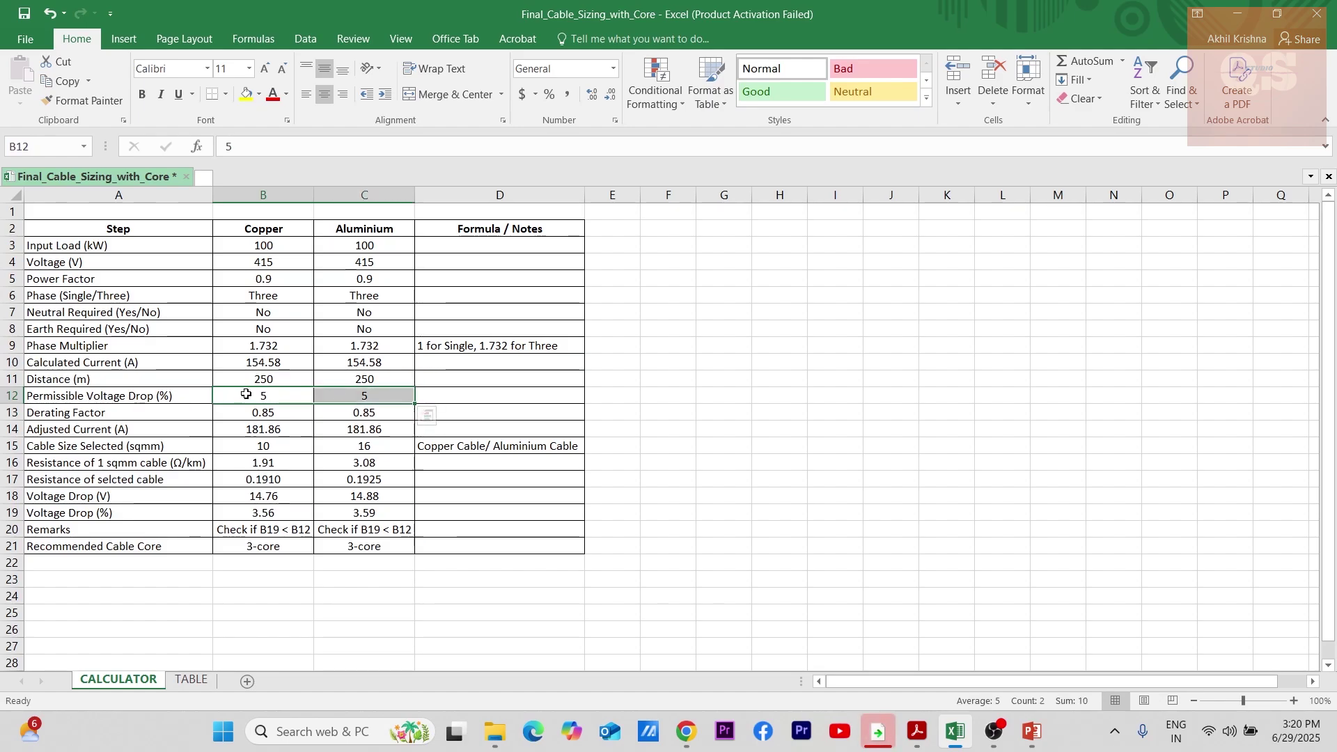
click(439, 398)
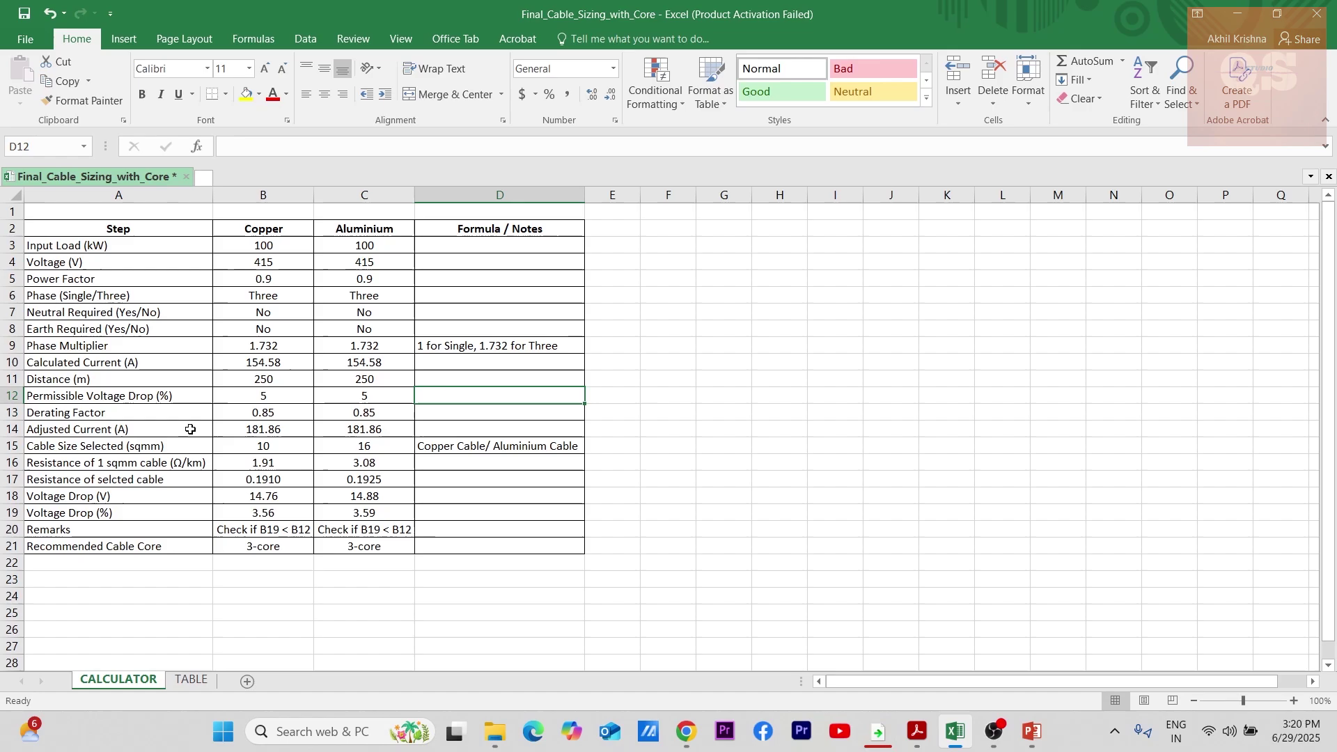
click(234, 417)
drag(279, 417, 402, 416)
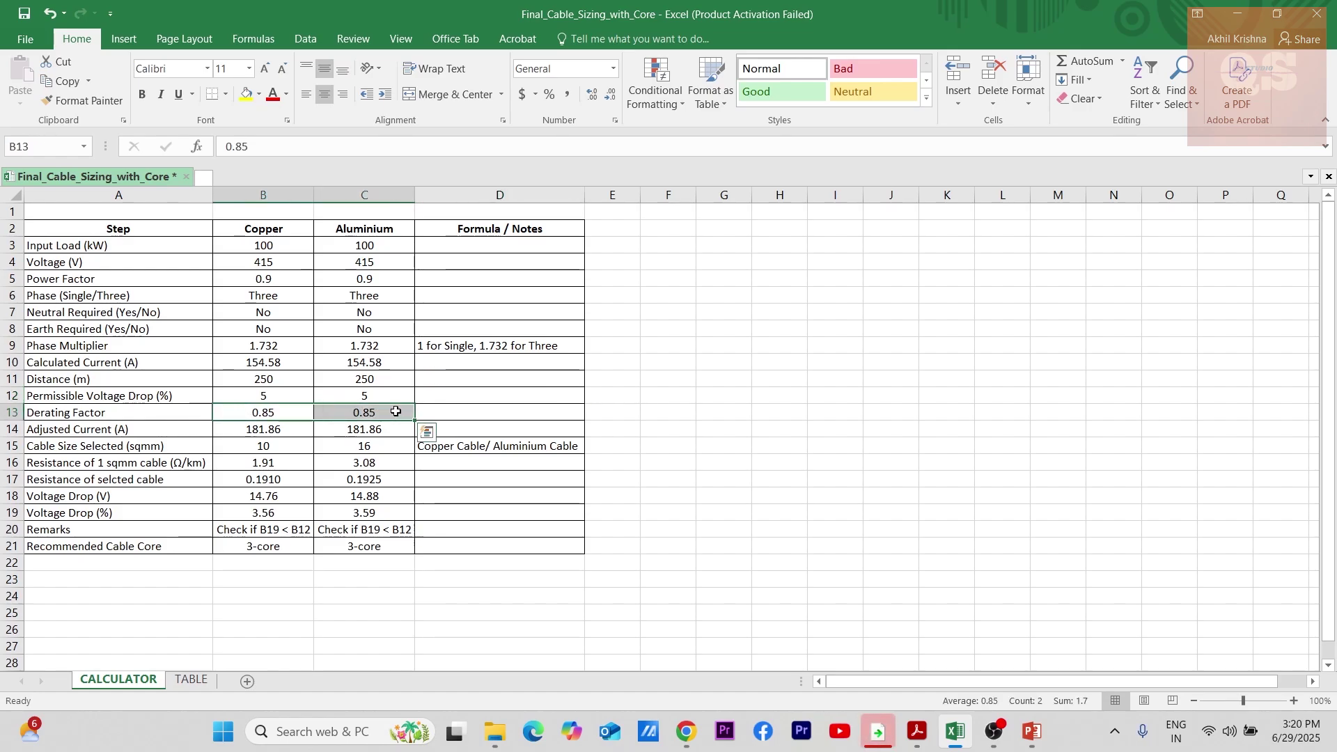
click(268, 430)
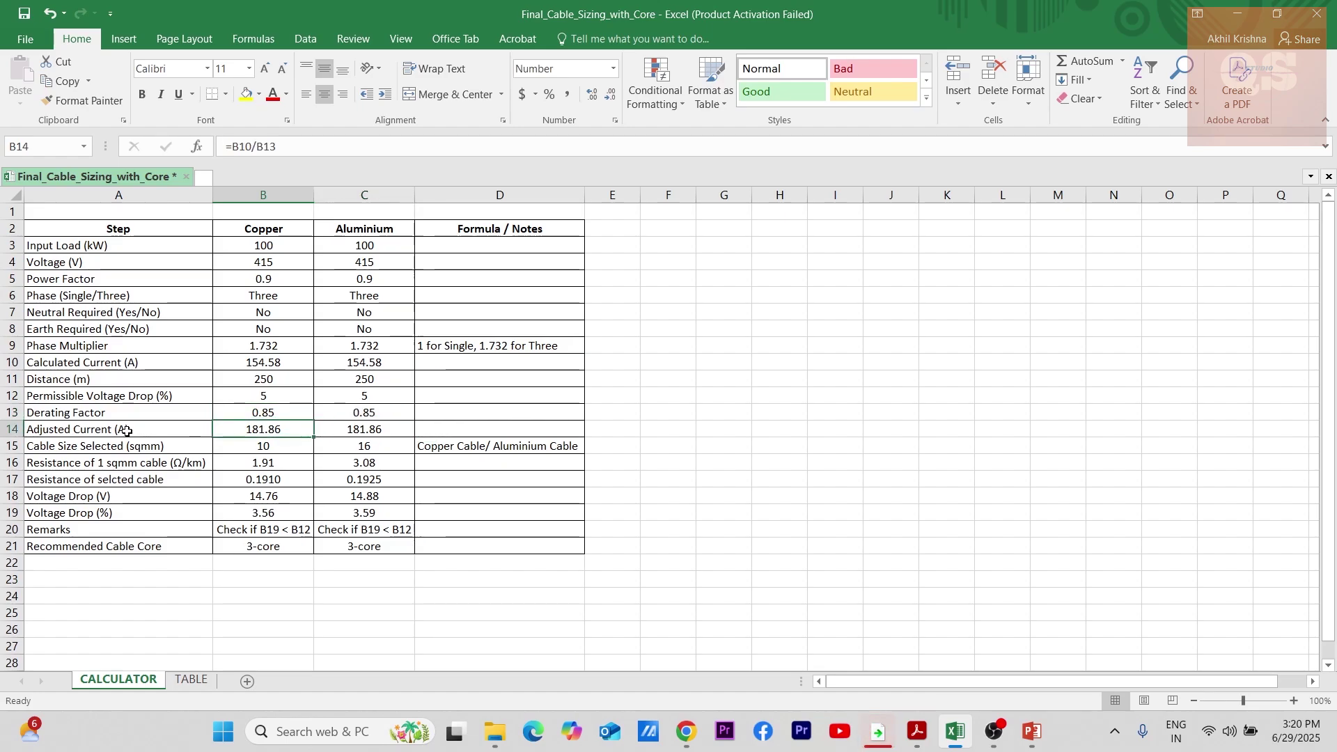
double_click(289, 430)
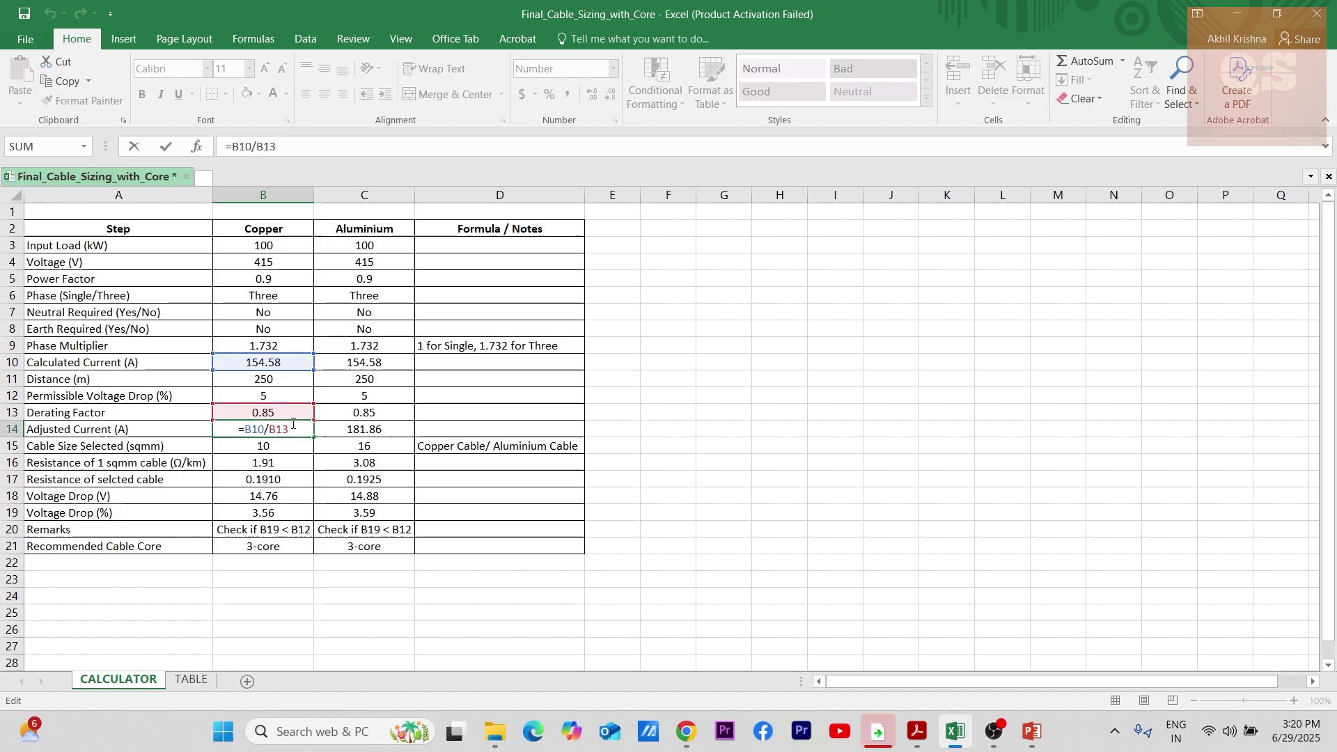
key(Escape)
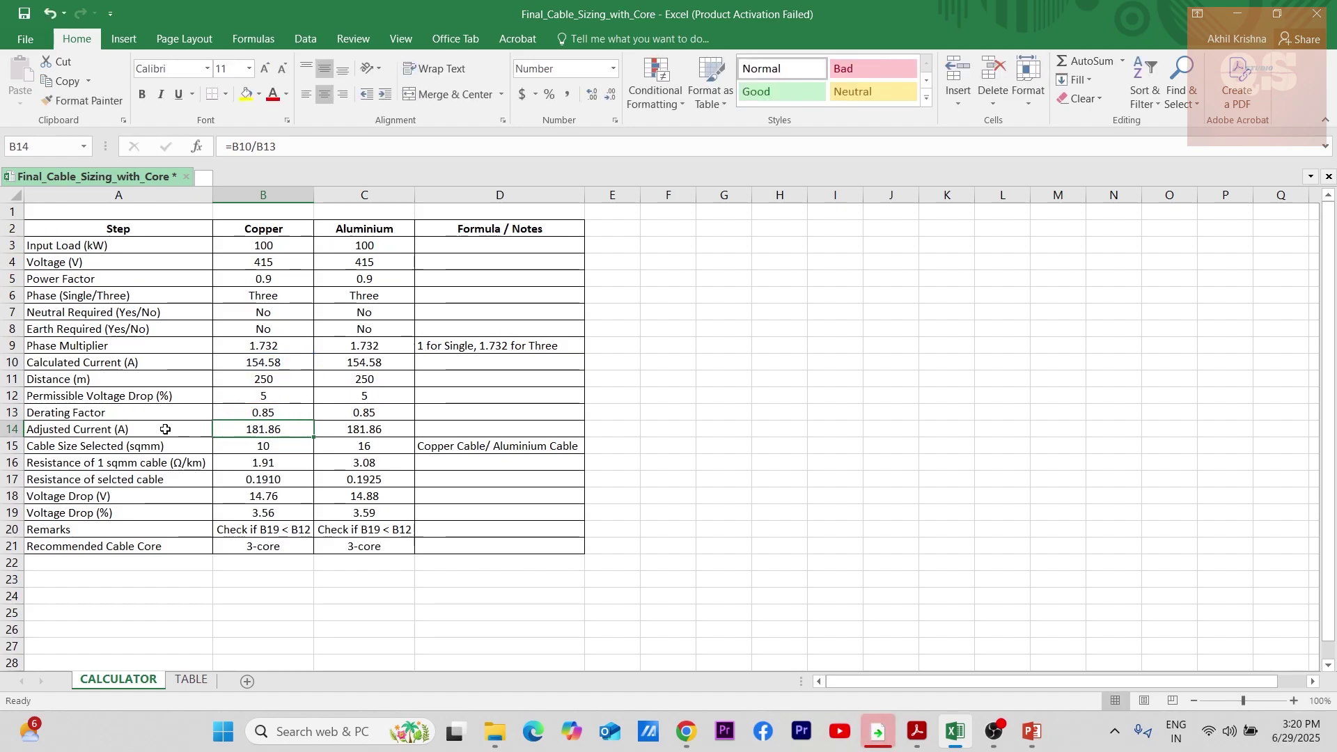
drag(165, 429, 471, 432)
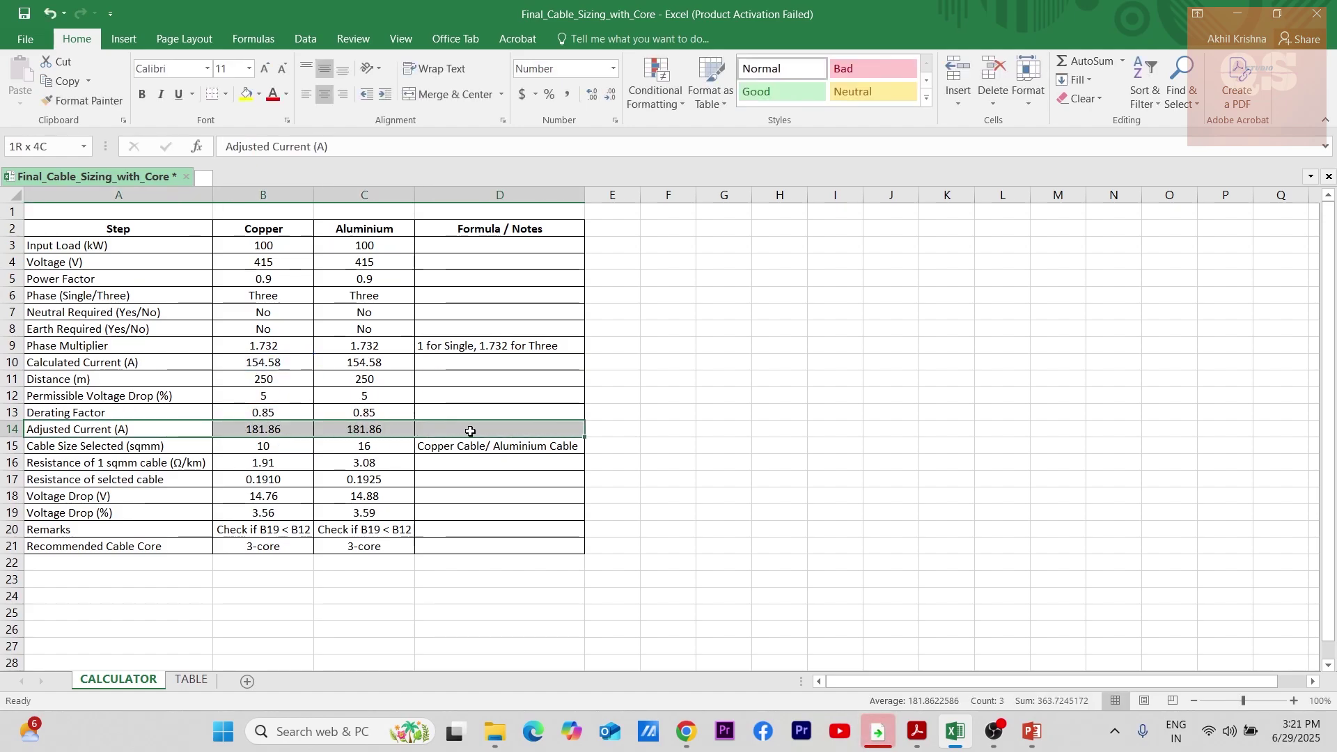
drag(471, 432, 471, 432)
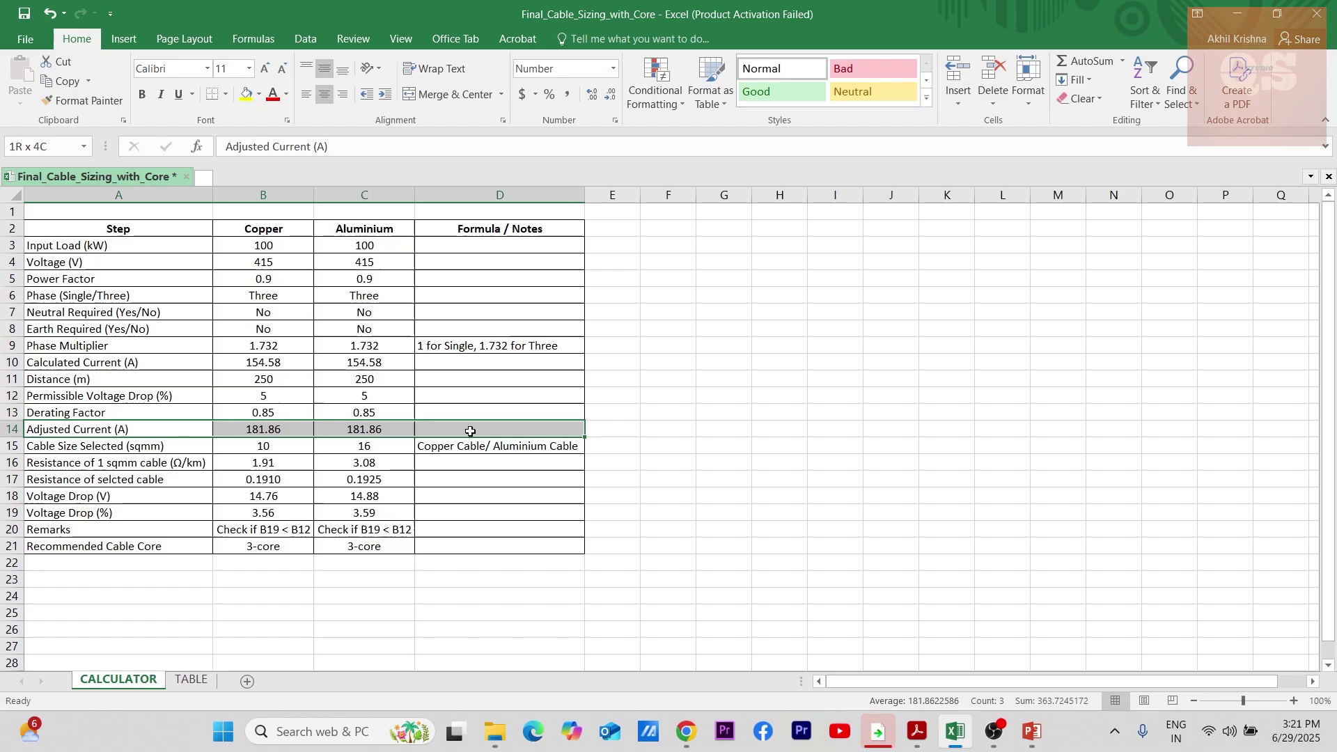
click(189, 681)
scroll(183, 390, up, 4)
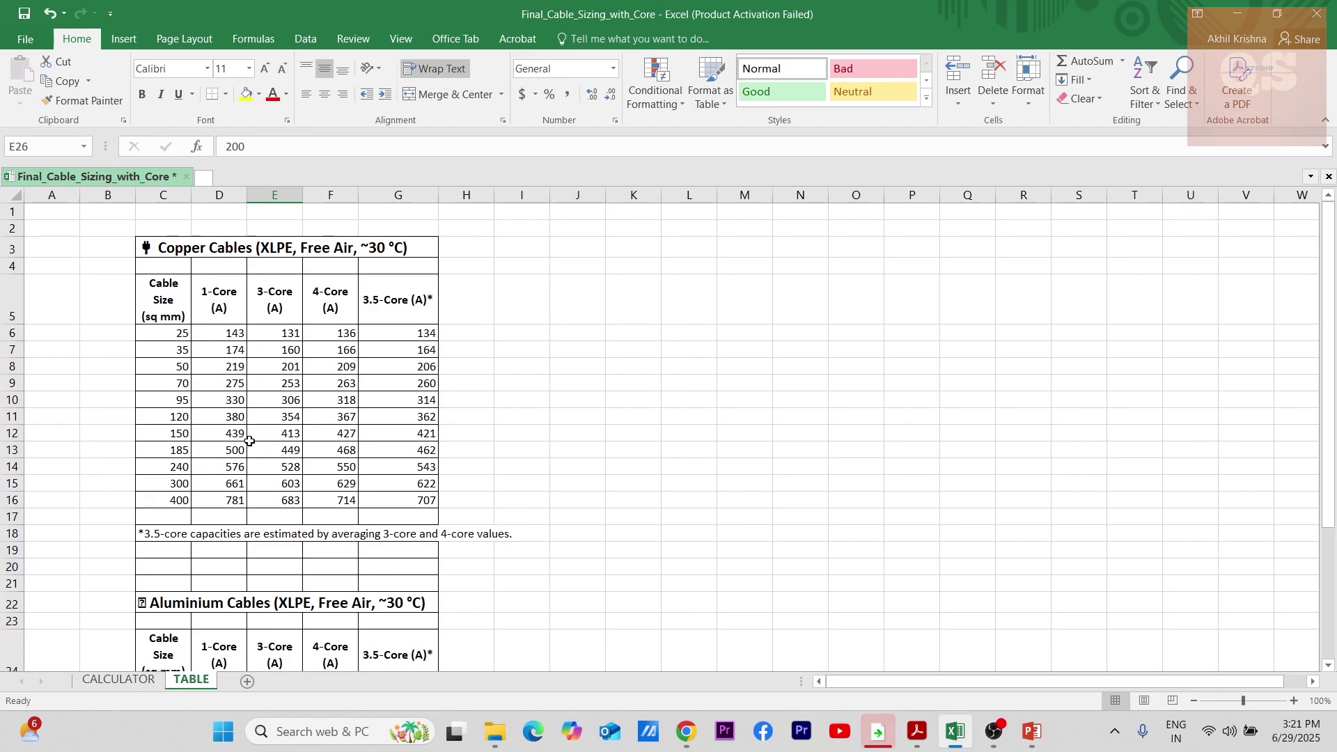
click(242, 368)
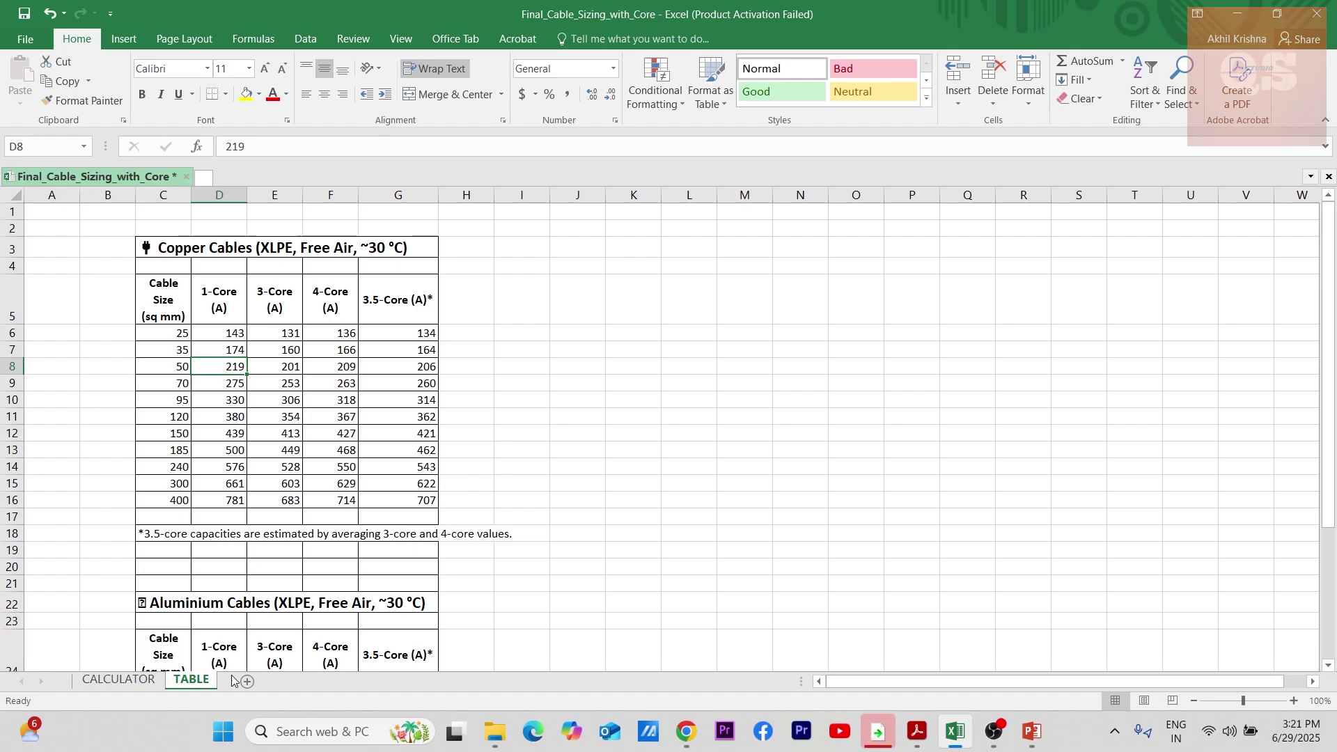
click(153, 680)
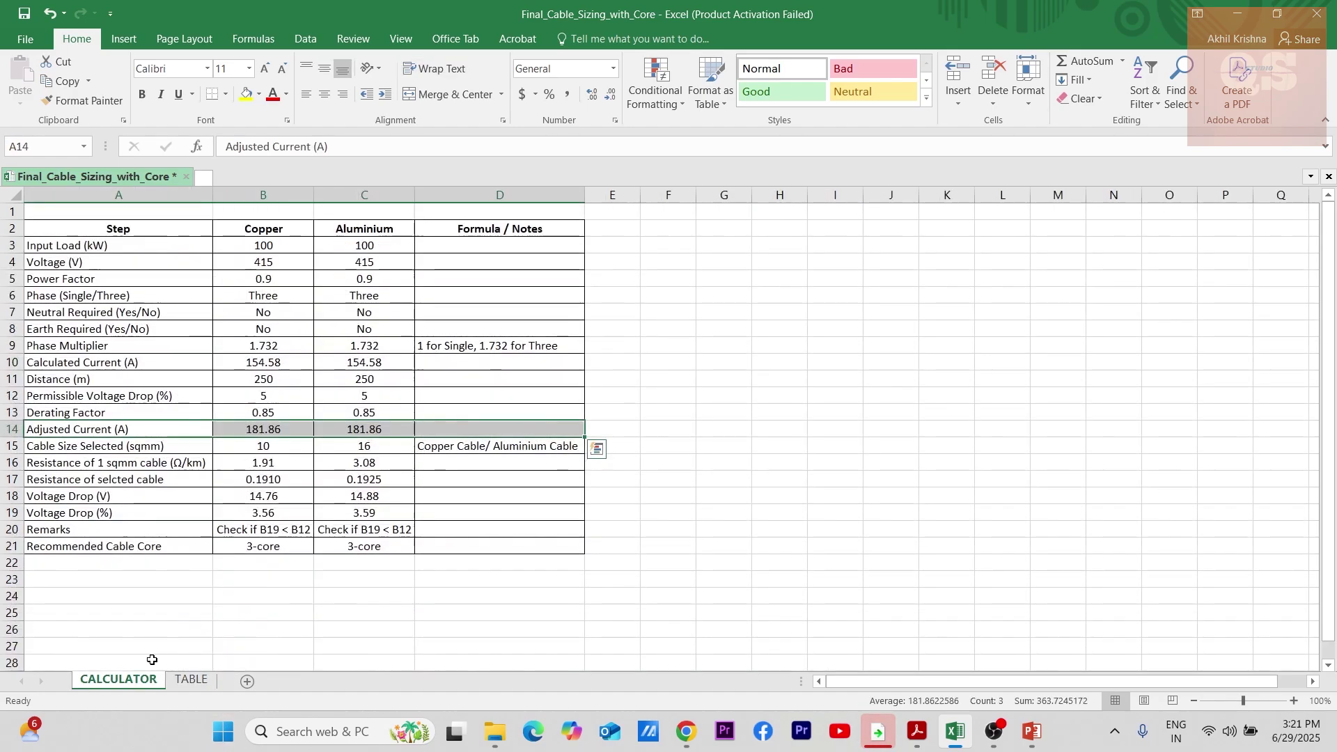
click(292, 597)
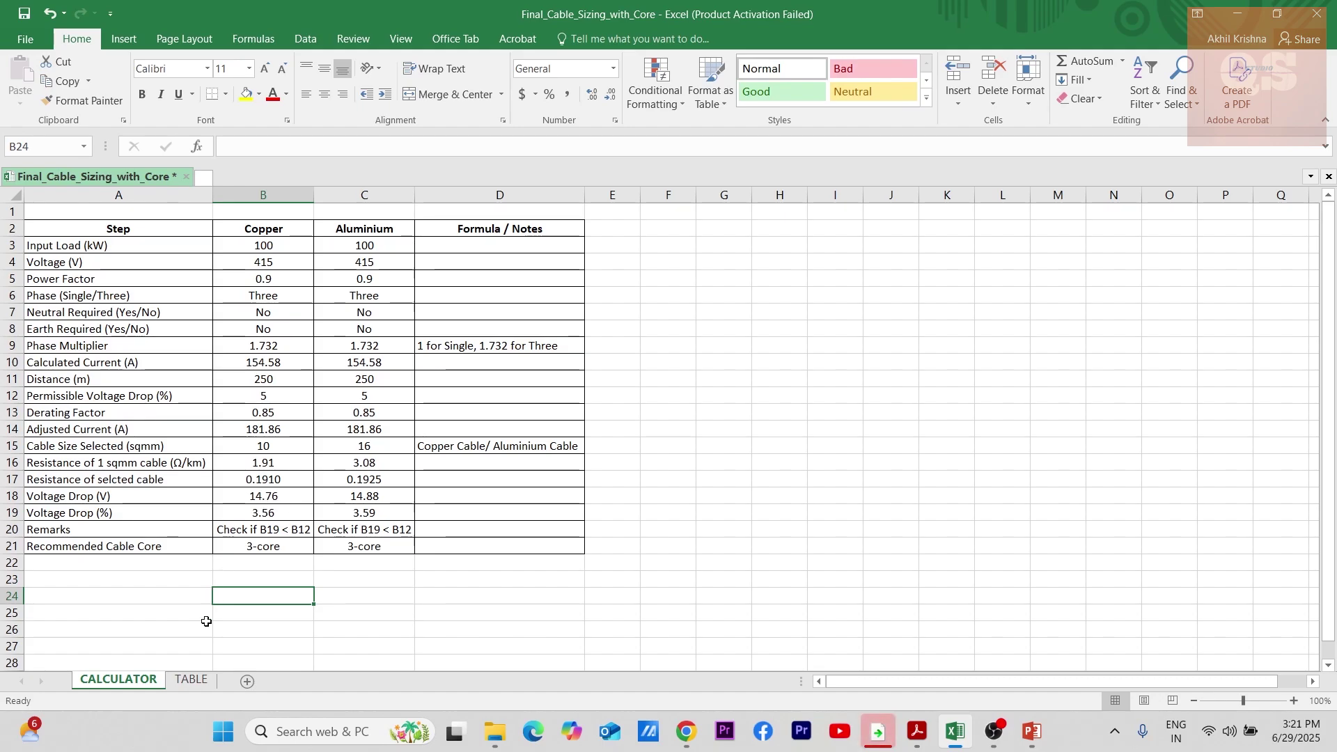
click(190, 685)
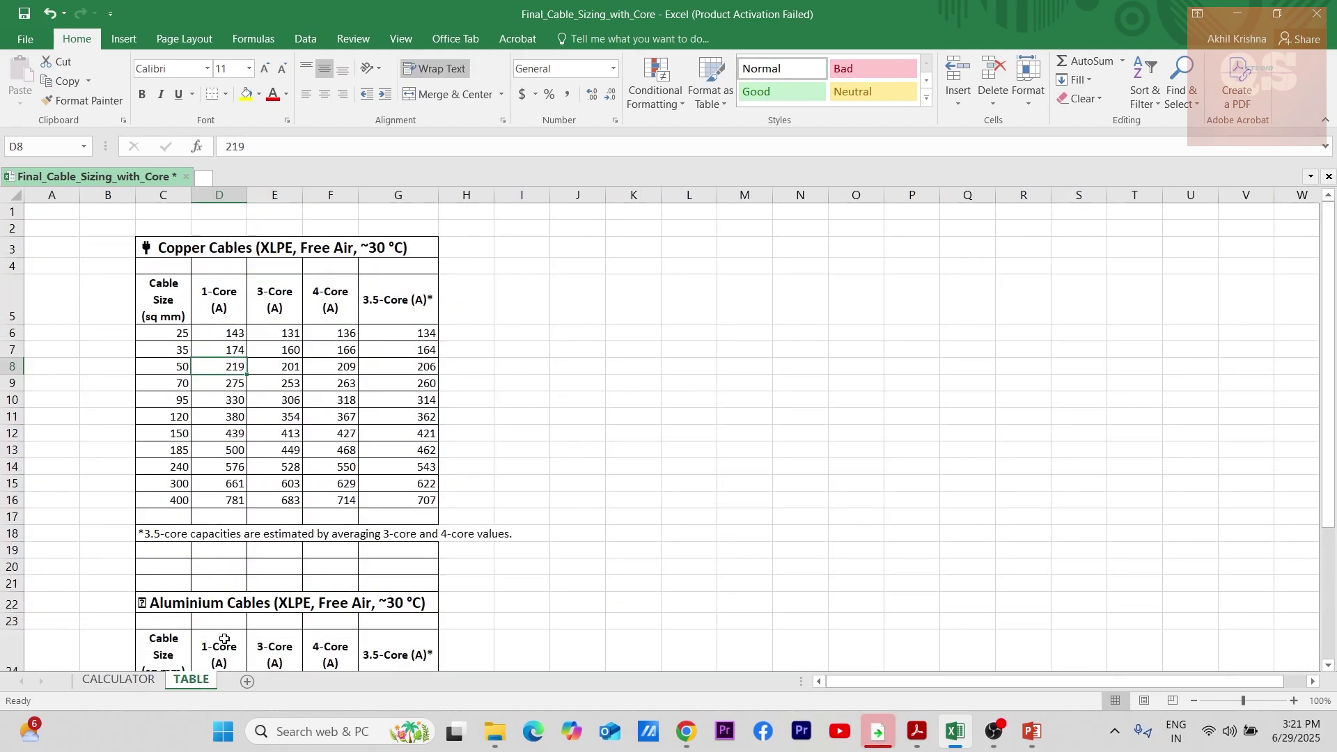
click(125, 684)
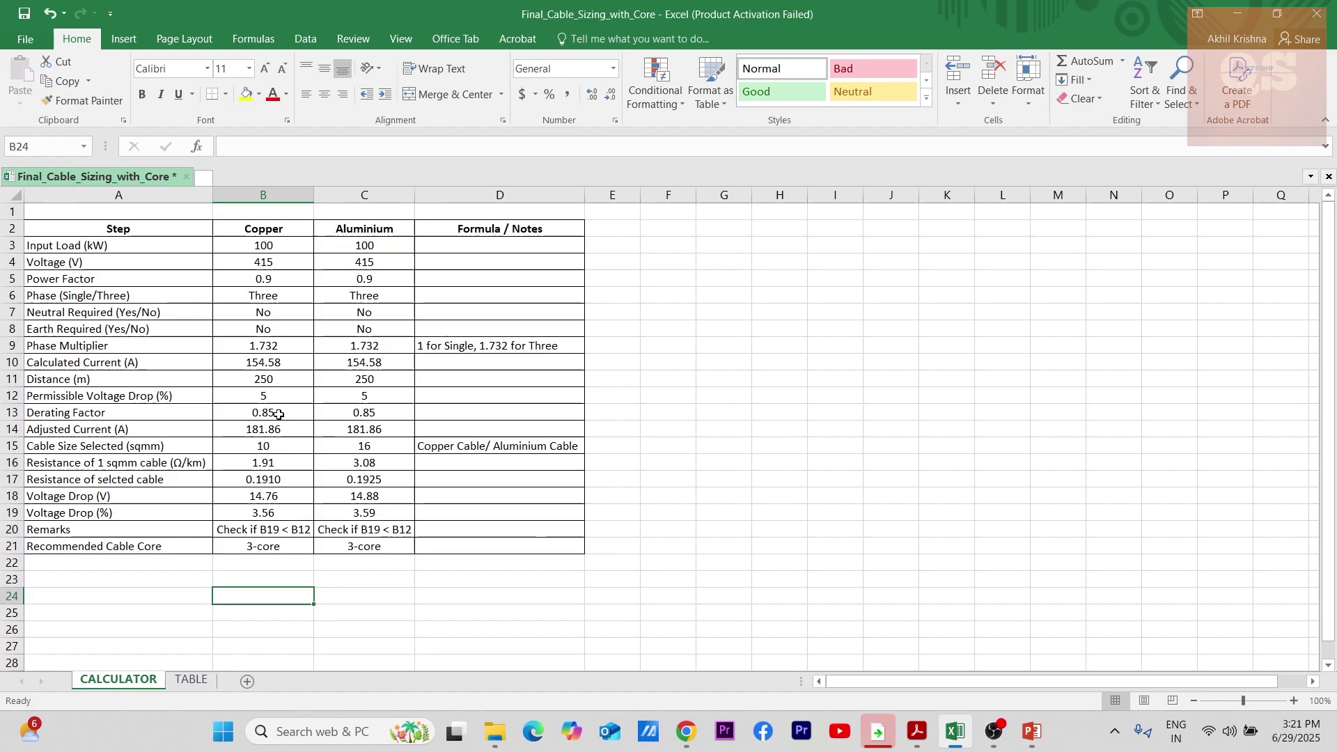
click(263, 428)
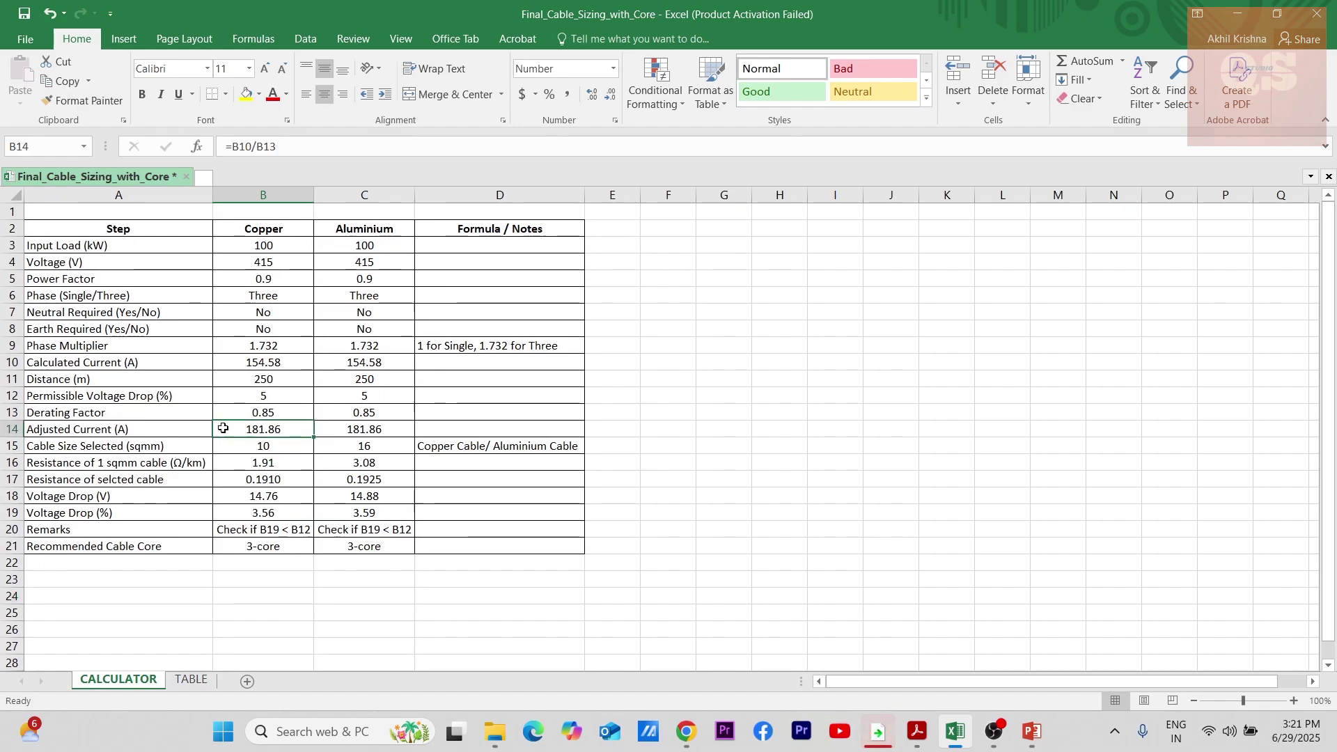
drag(176, 437, 461, 425)
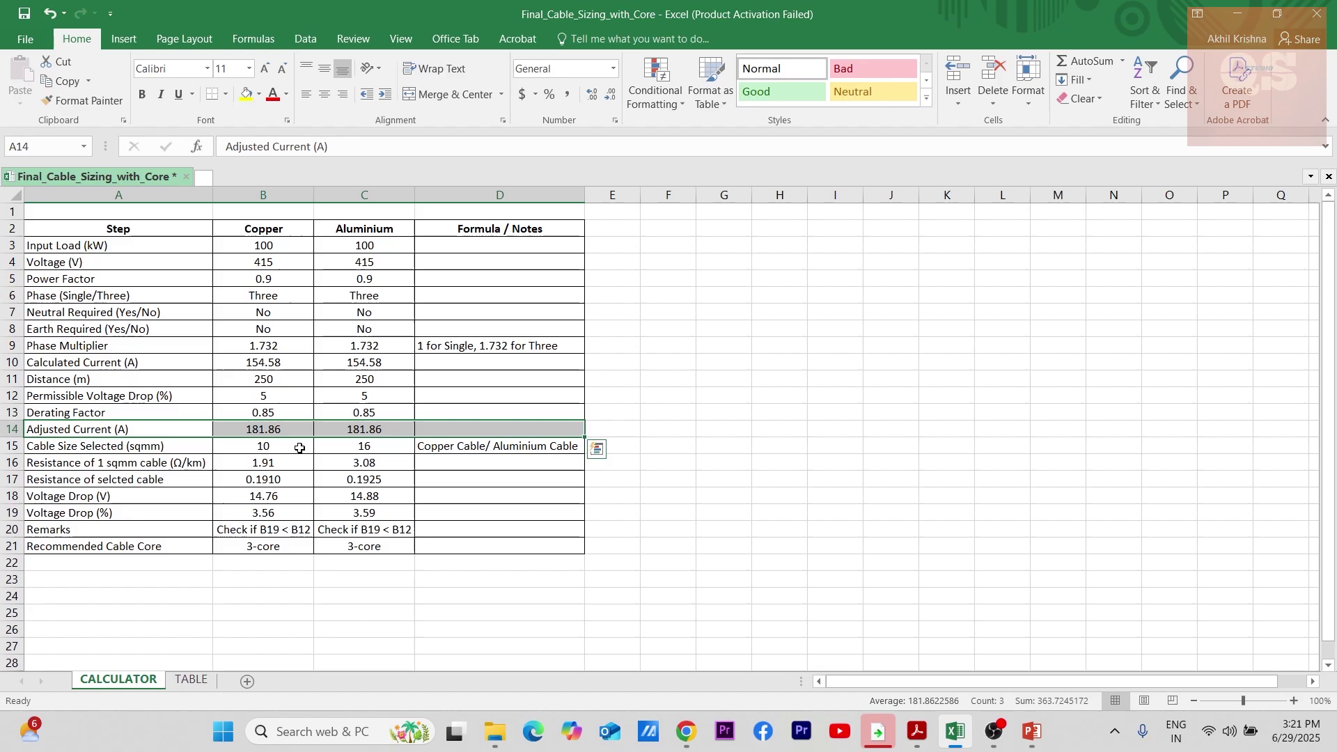
click(255, 446)
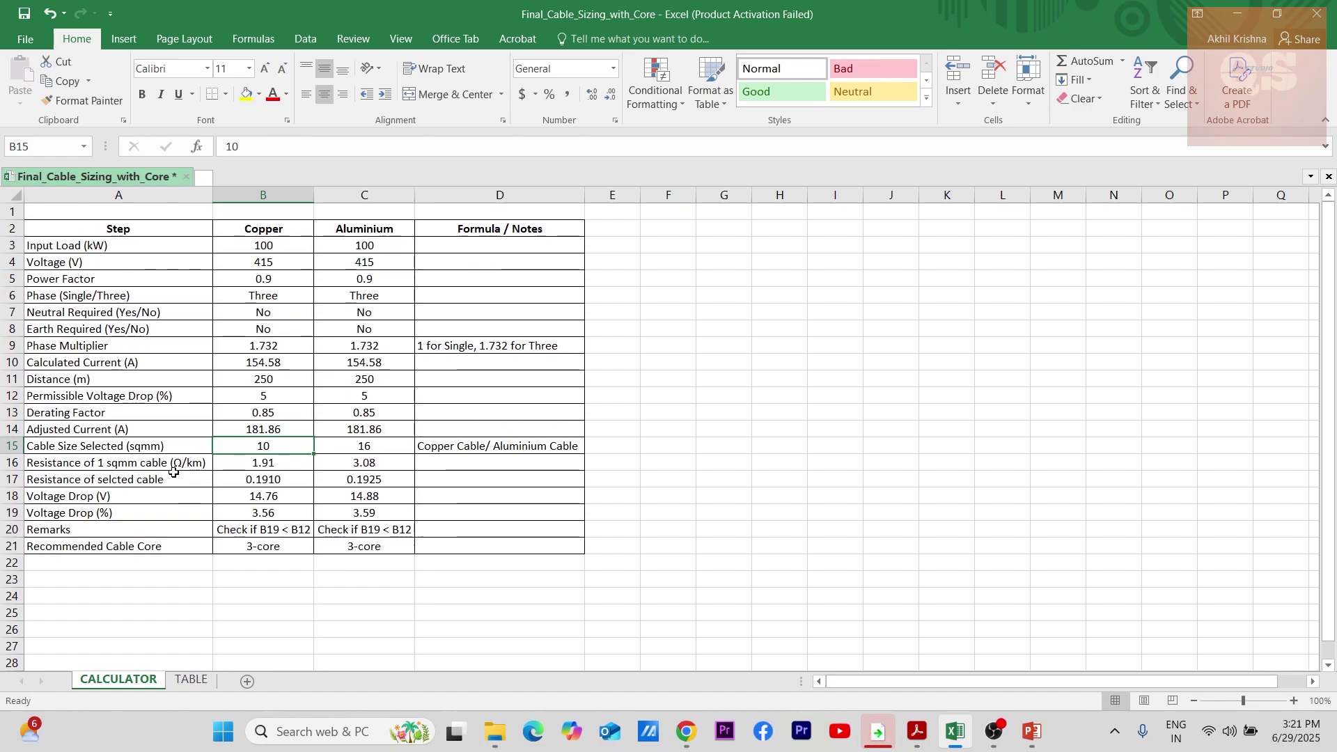
click(259, 465)
key(Right)
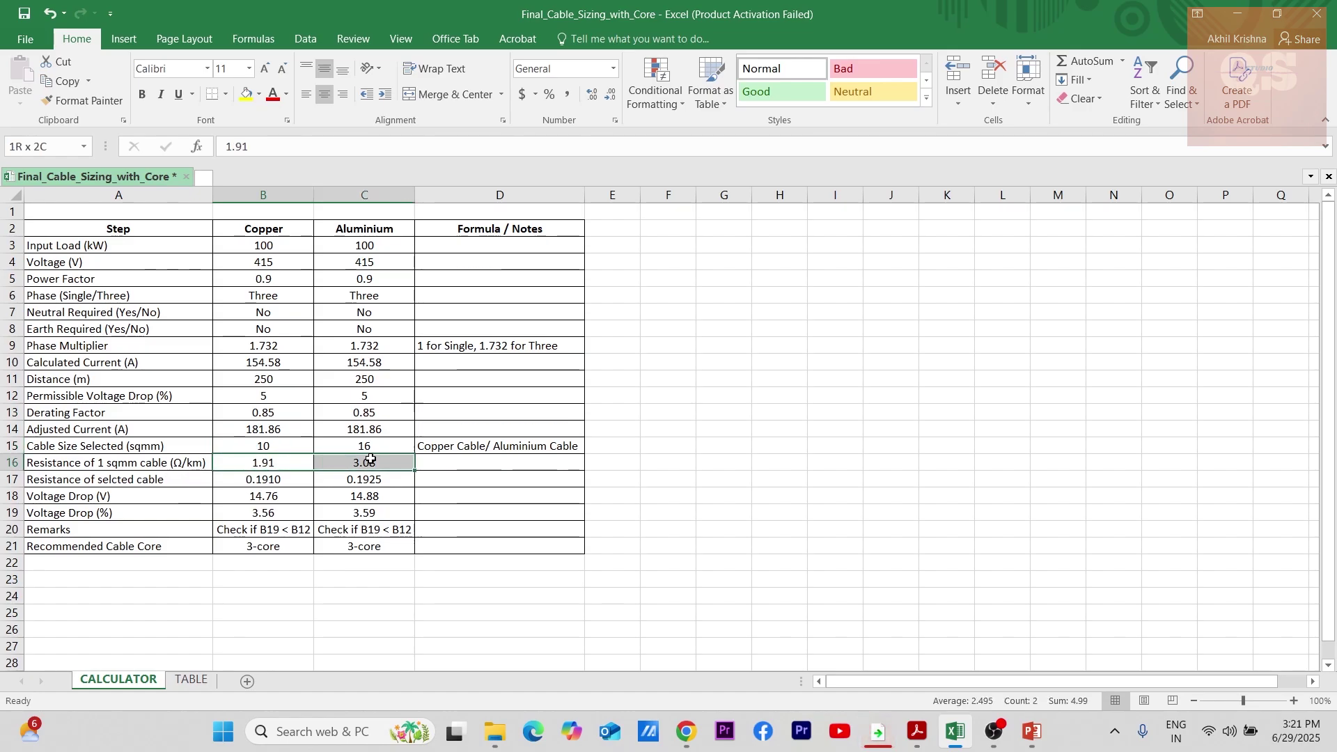
key(Left)
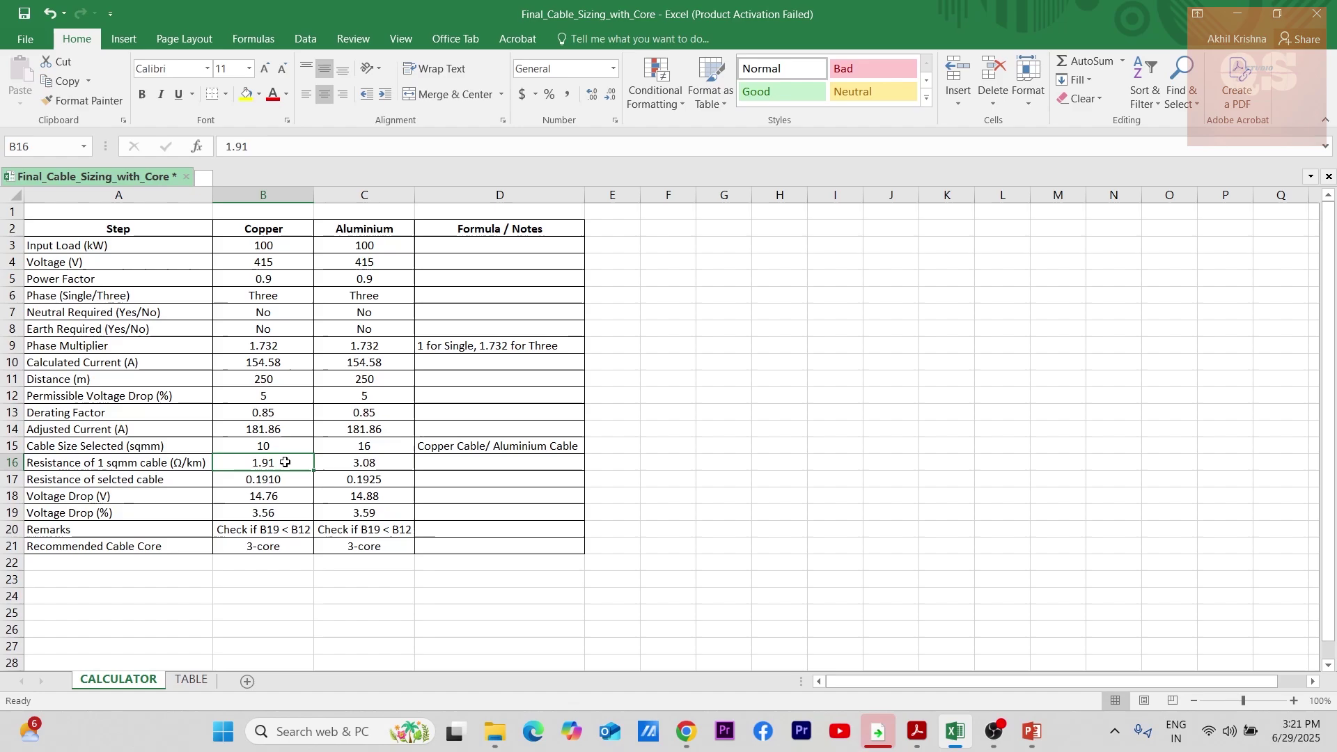
click(363, 464)
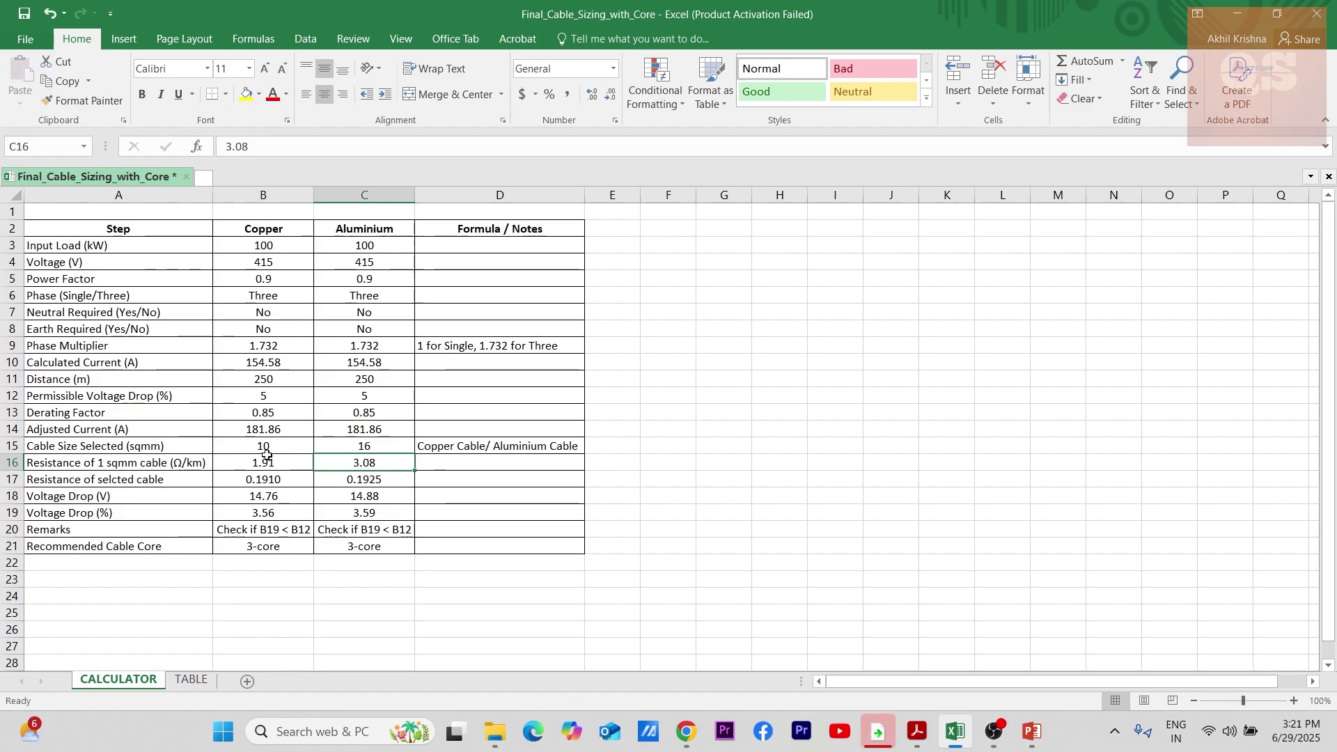
click(265, 480)
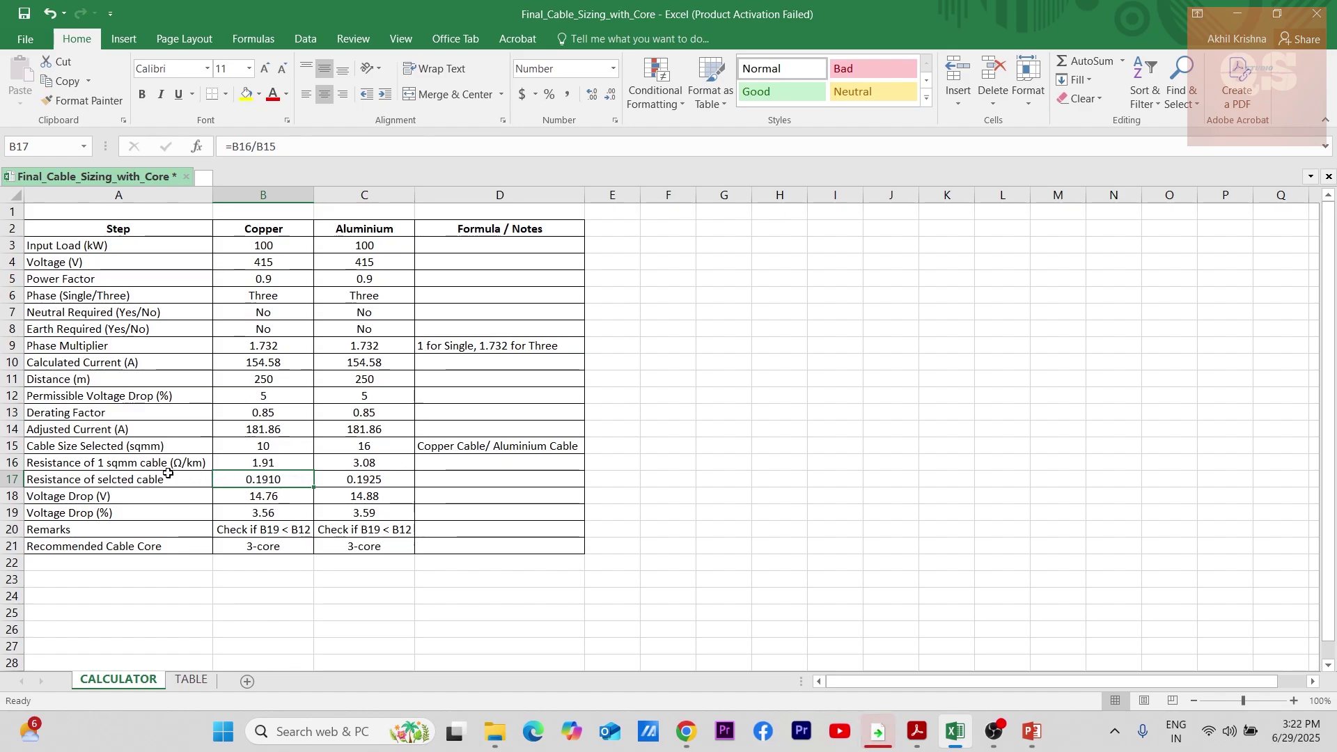
click(266, 465)
click(273, 447)
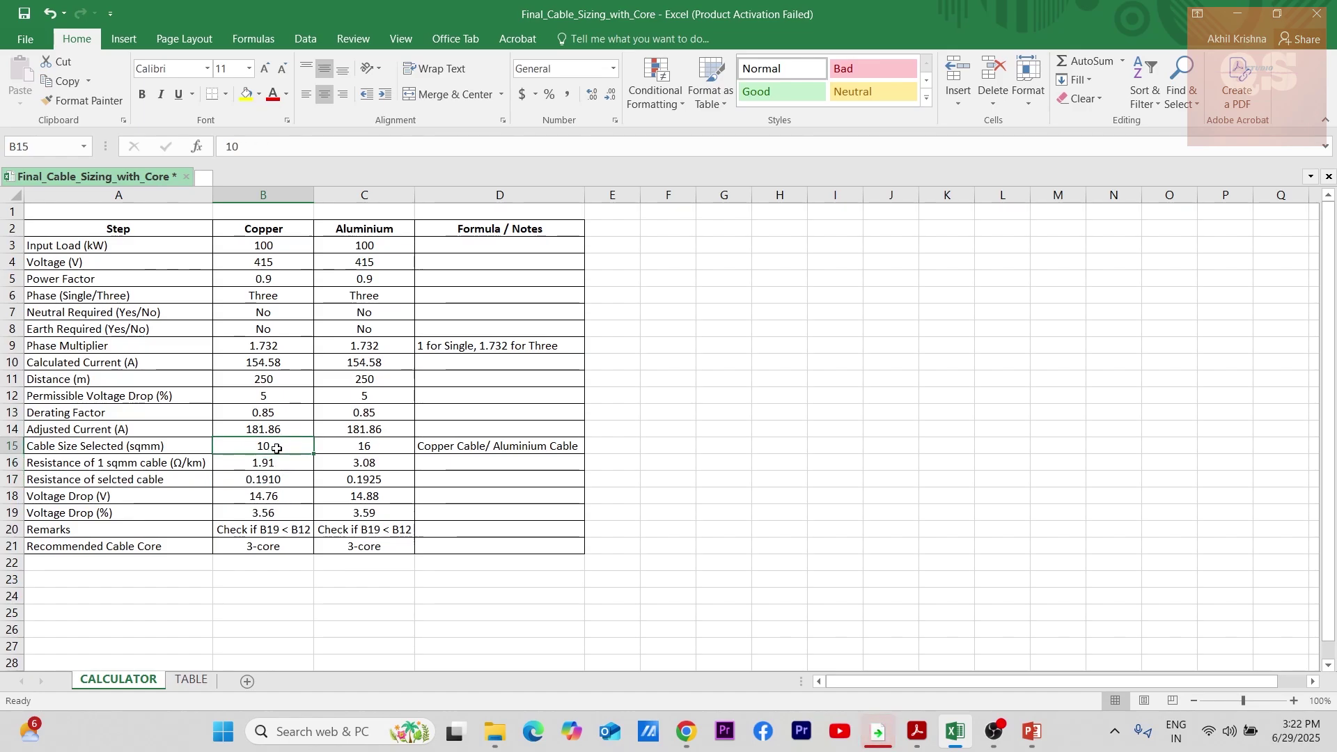
click(278, 496)
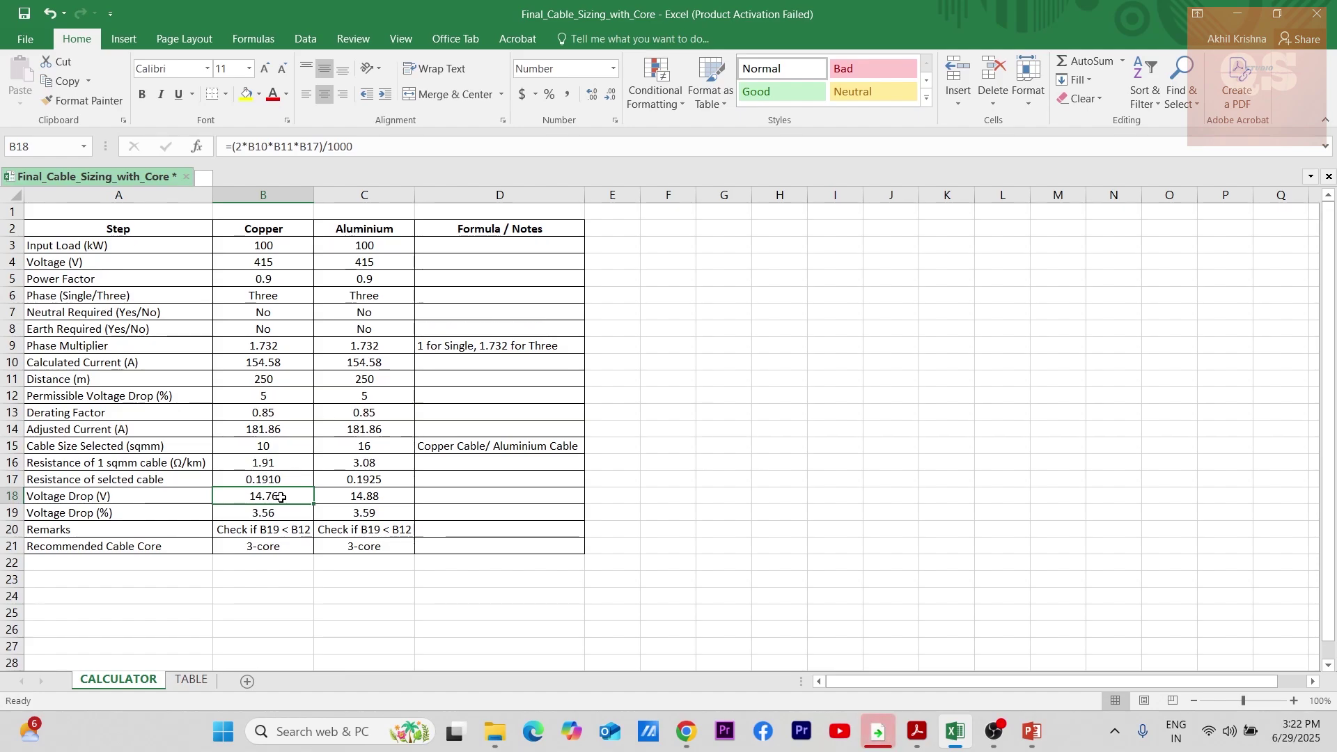
double_click(282, 497)
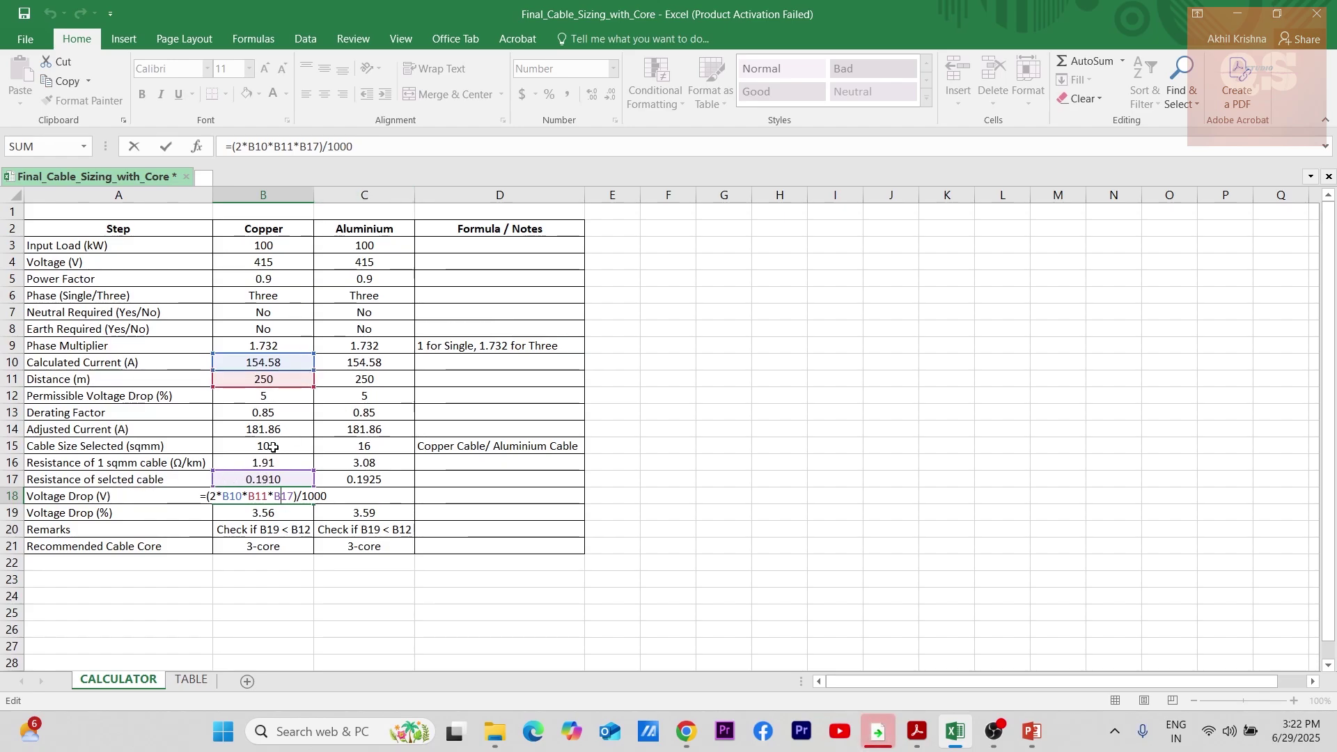
key(ctrl+Return)
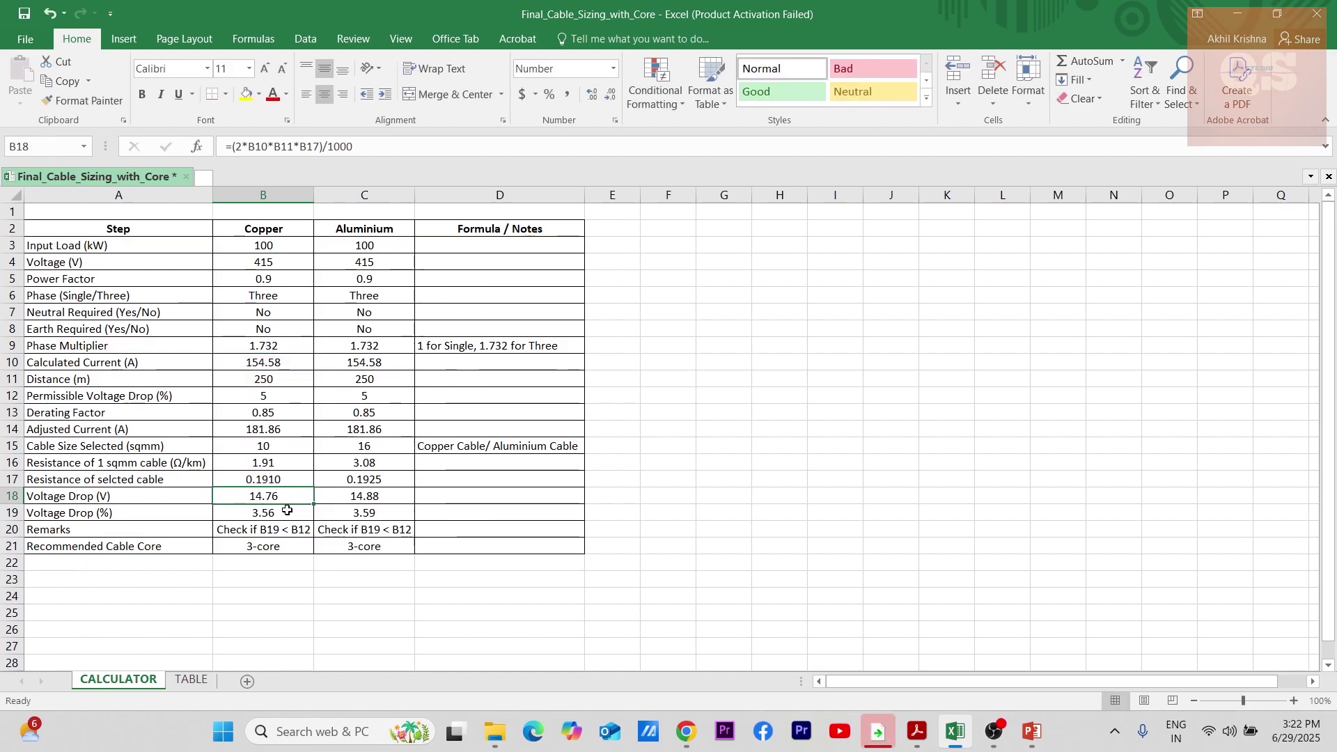
click(287, 511)
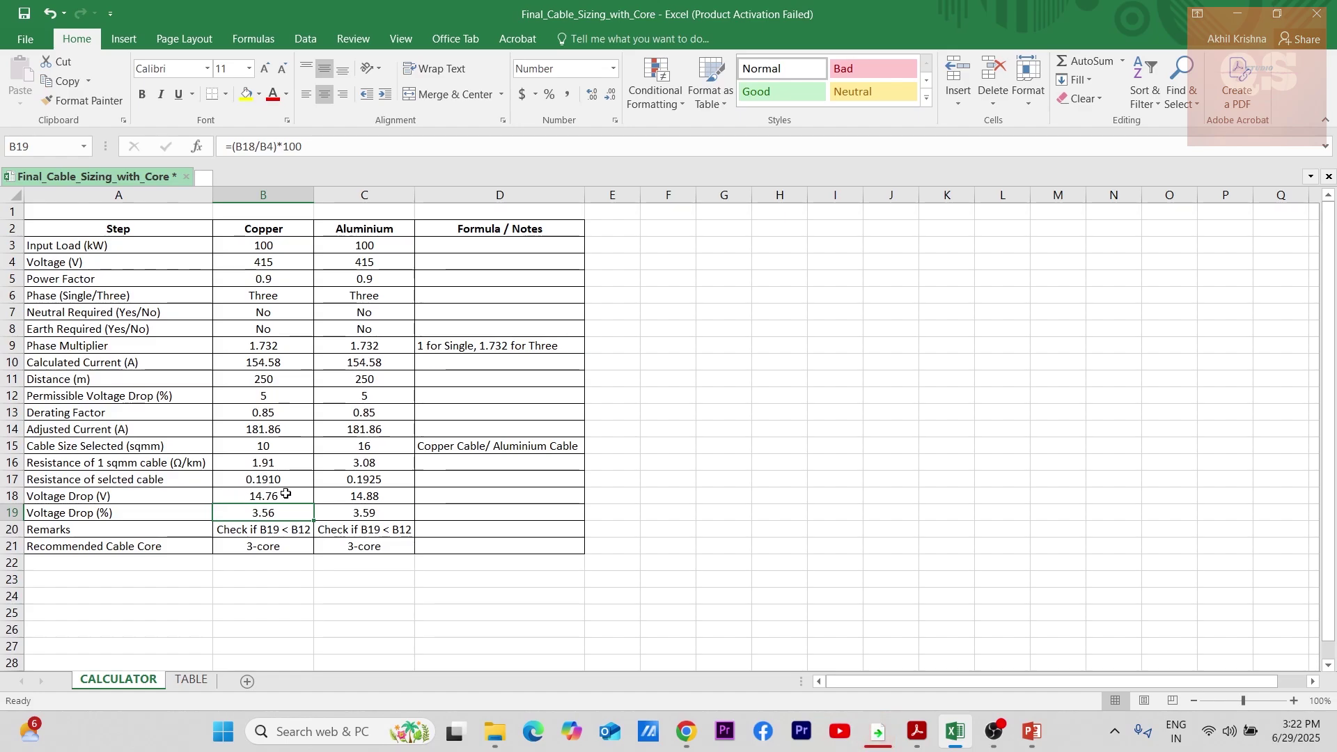
key(F2)
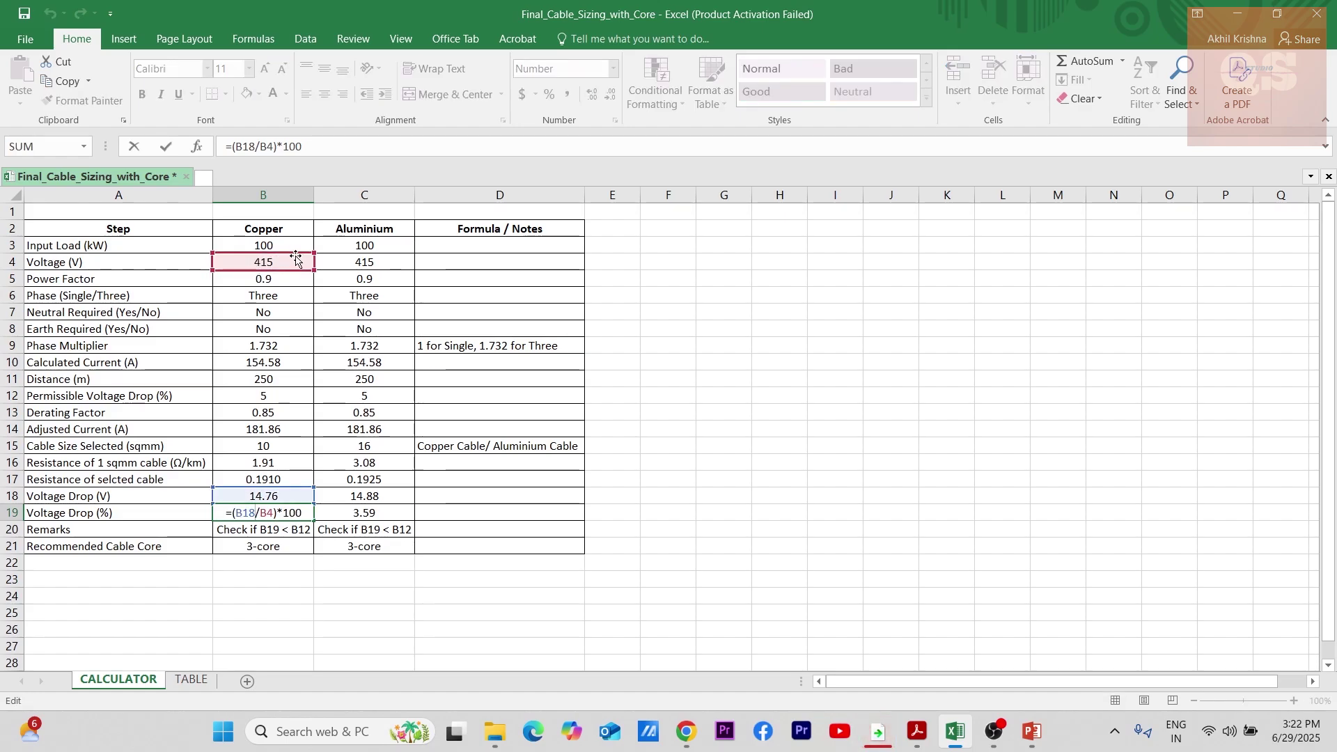
key(Escape)
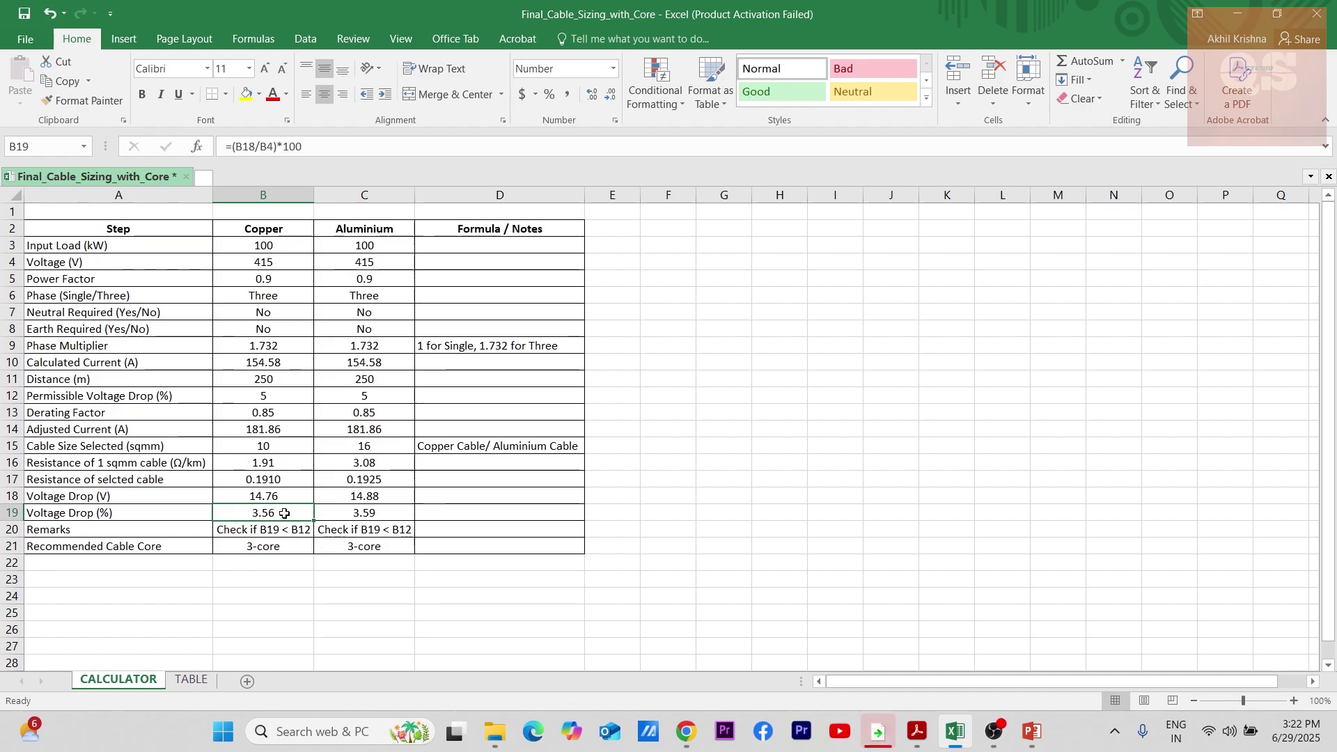
click(273, 397)
click(273, 450)
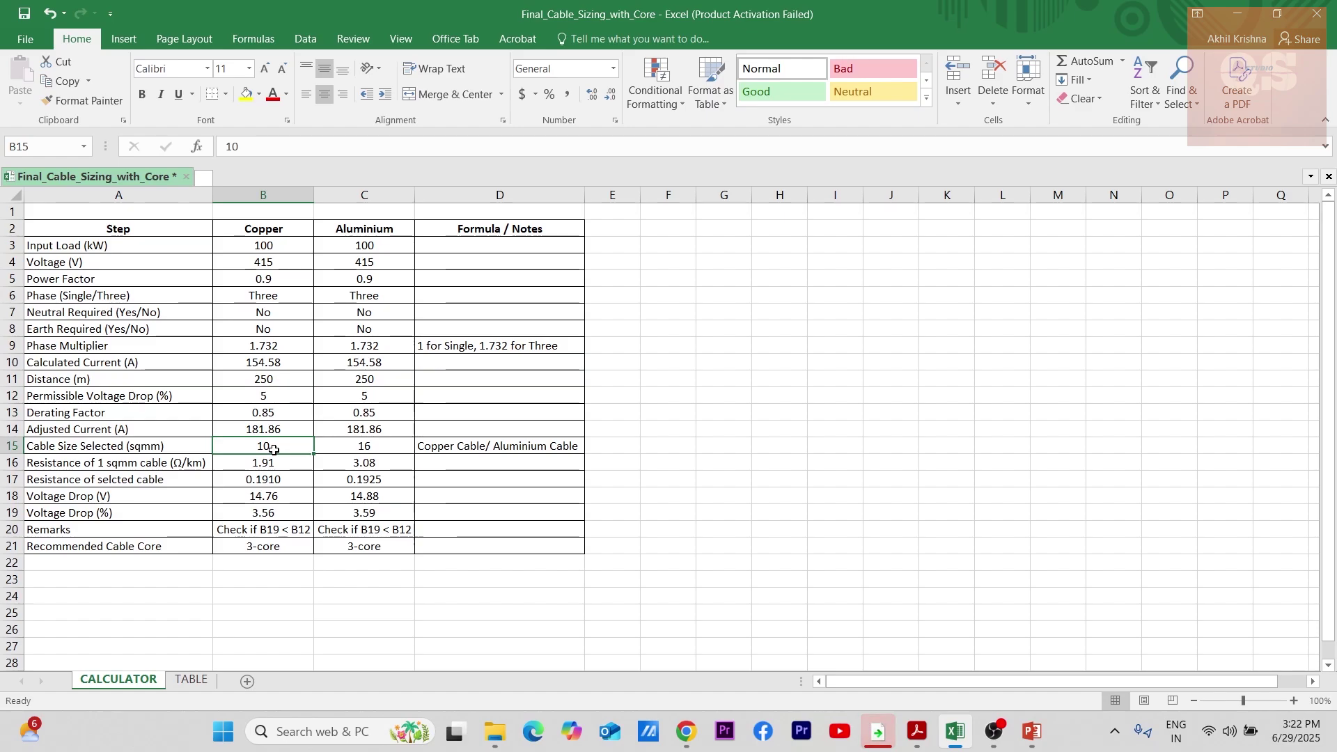
text(4)
click(663, 476)
click(299, 454)
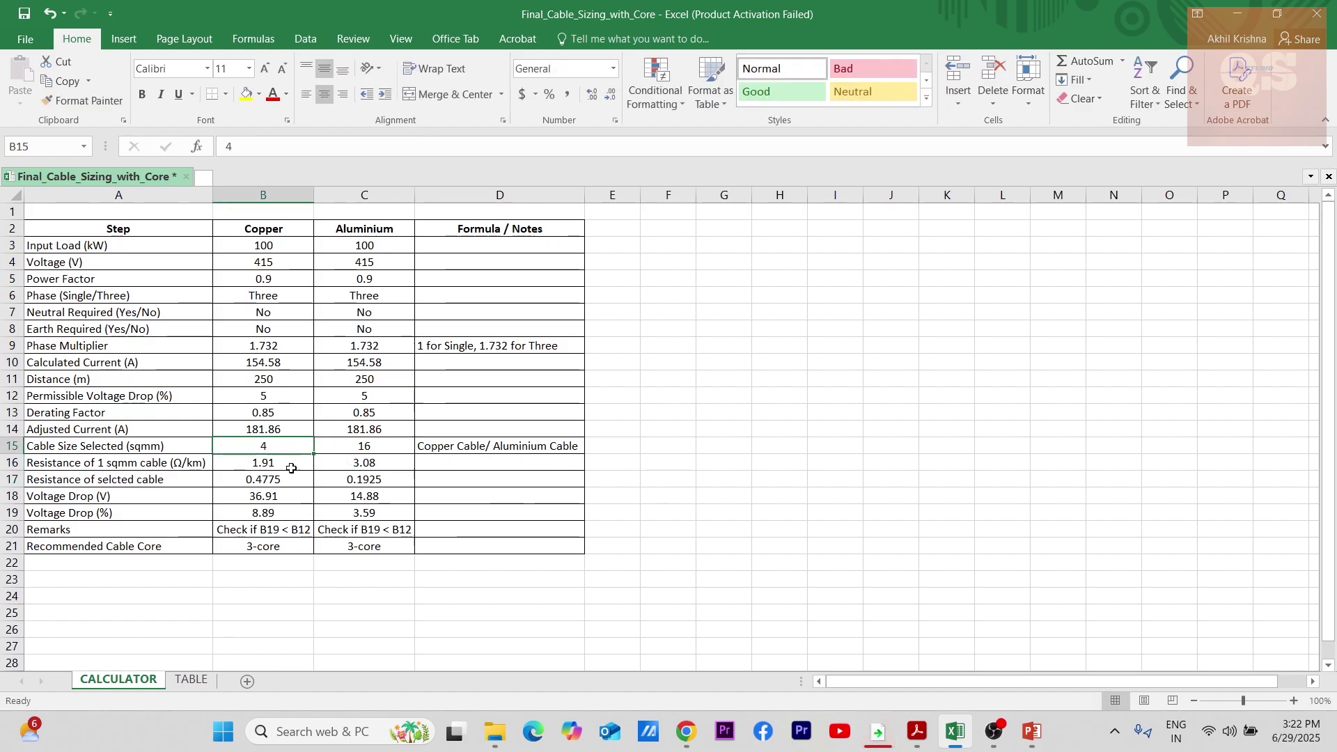
click(284, 512)
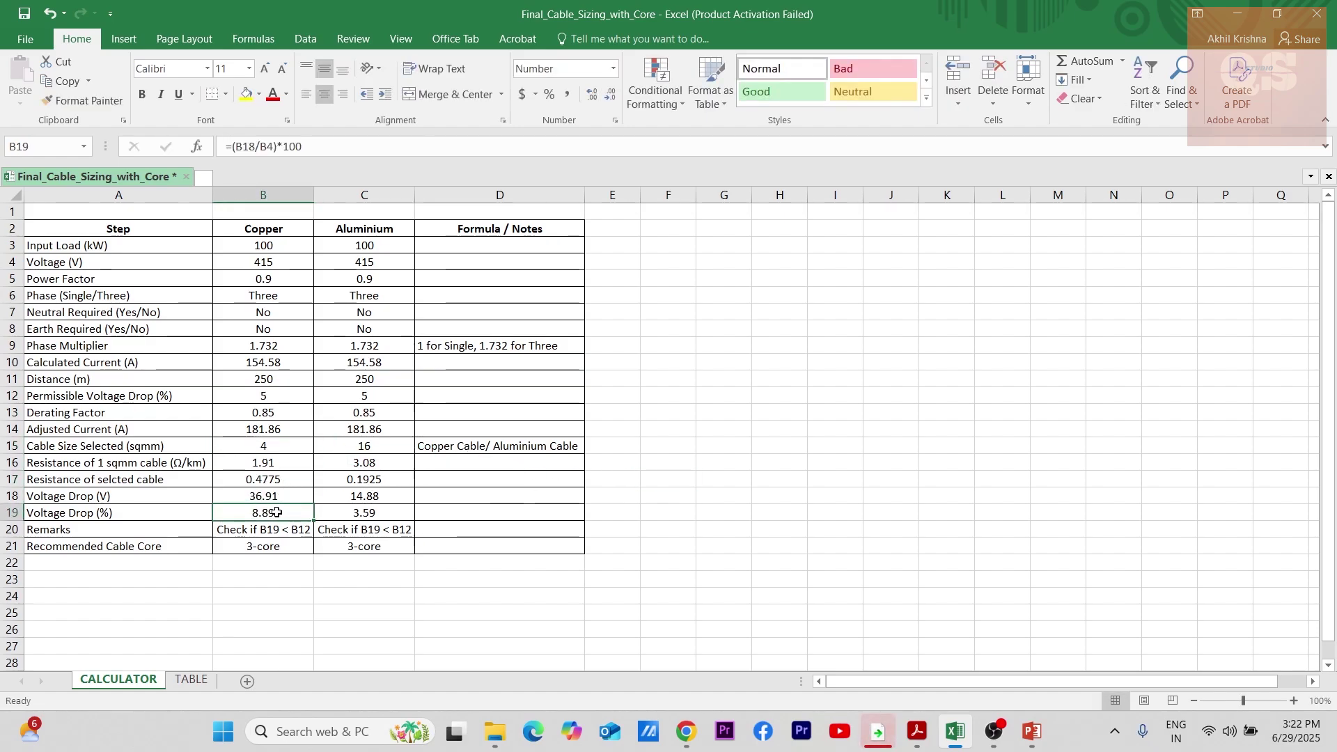
click(272, 396)
click(267, 447)
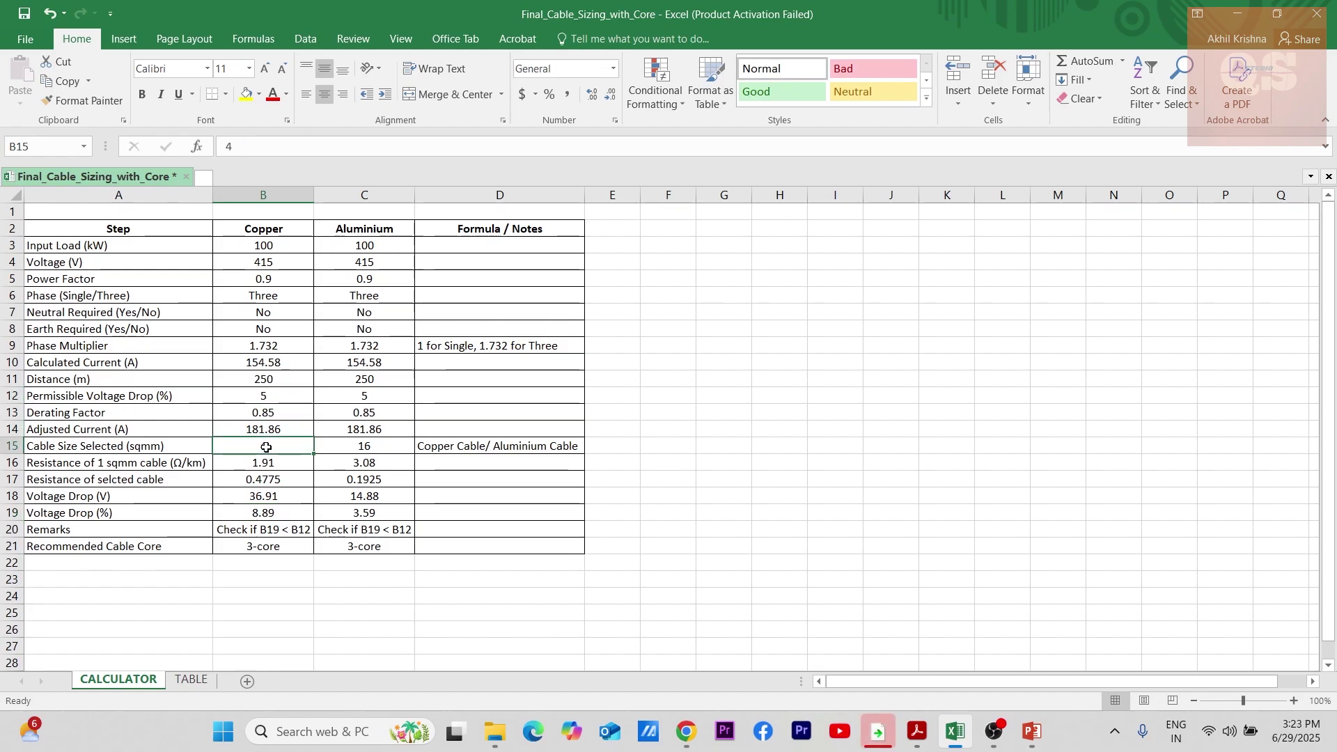
text(6)
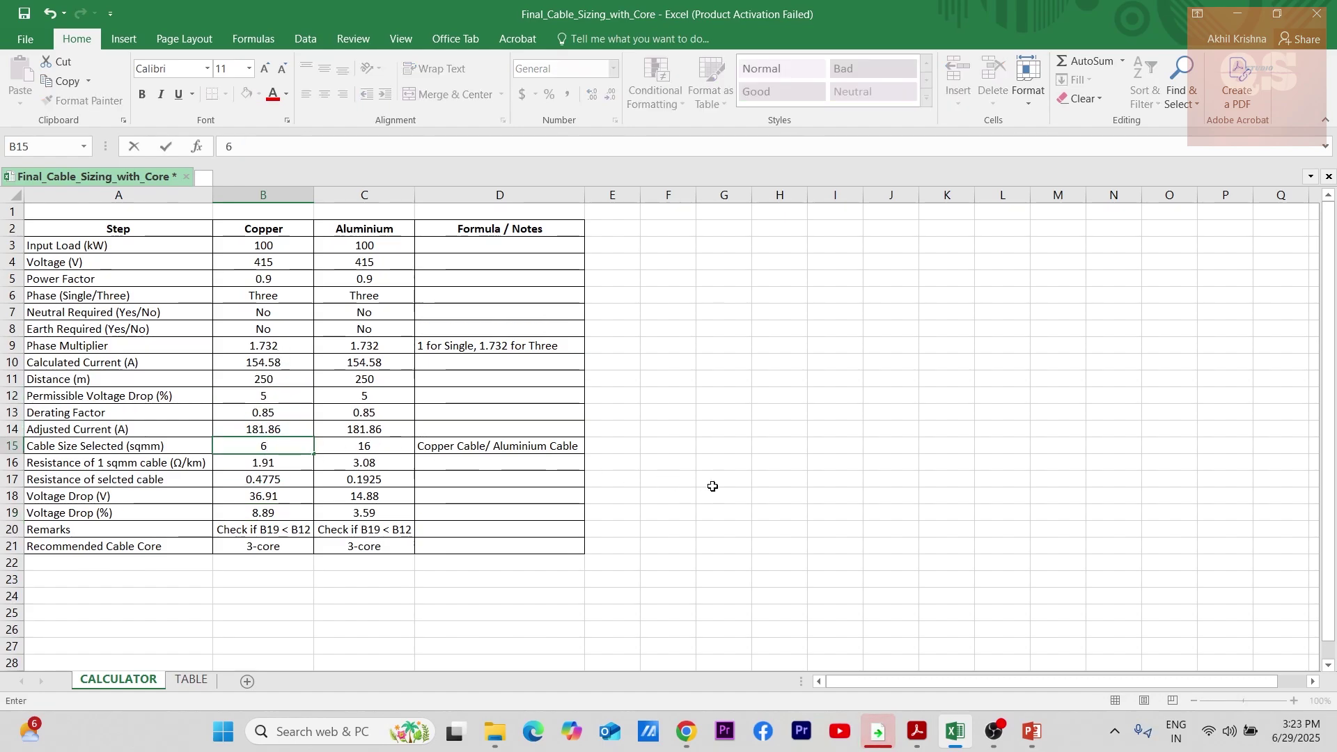
click(714, 483)
click(300, 513)
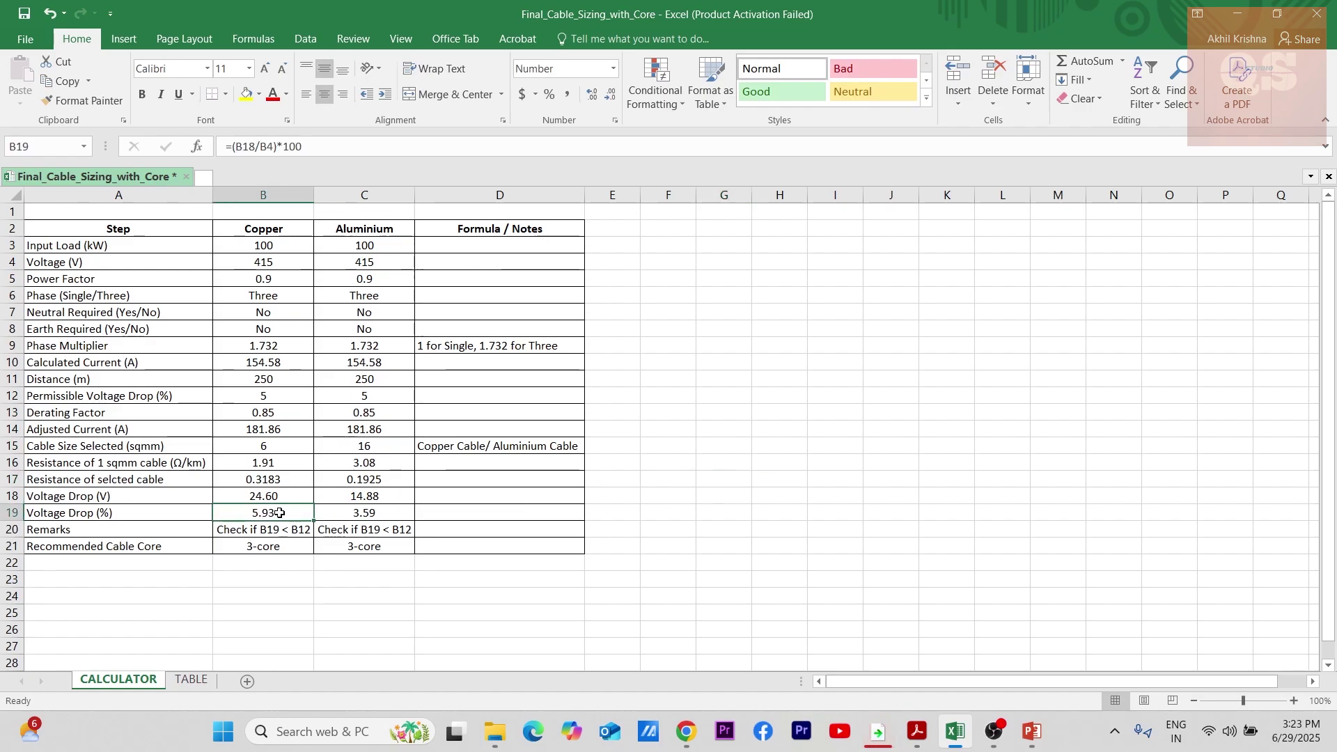
click(274, 448)
text(1)
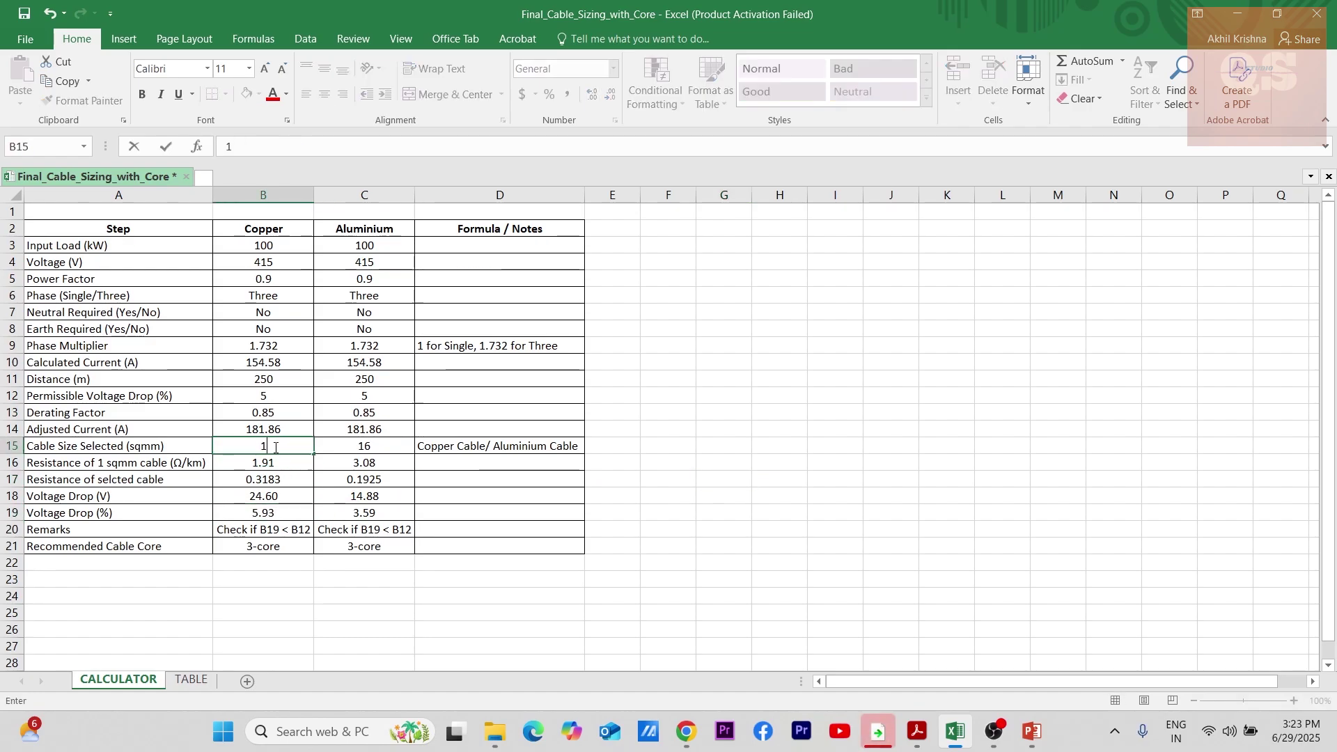
text(0)
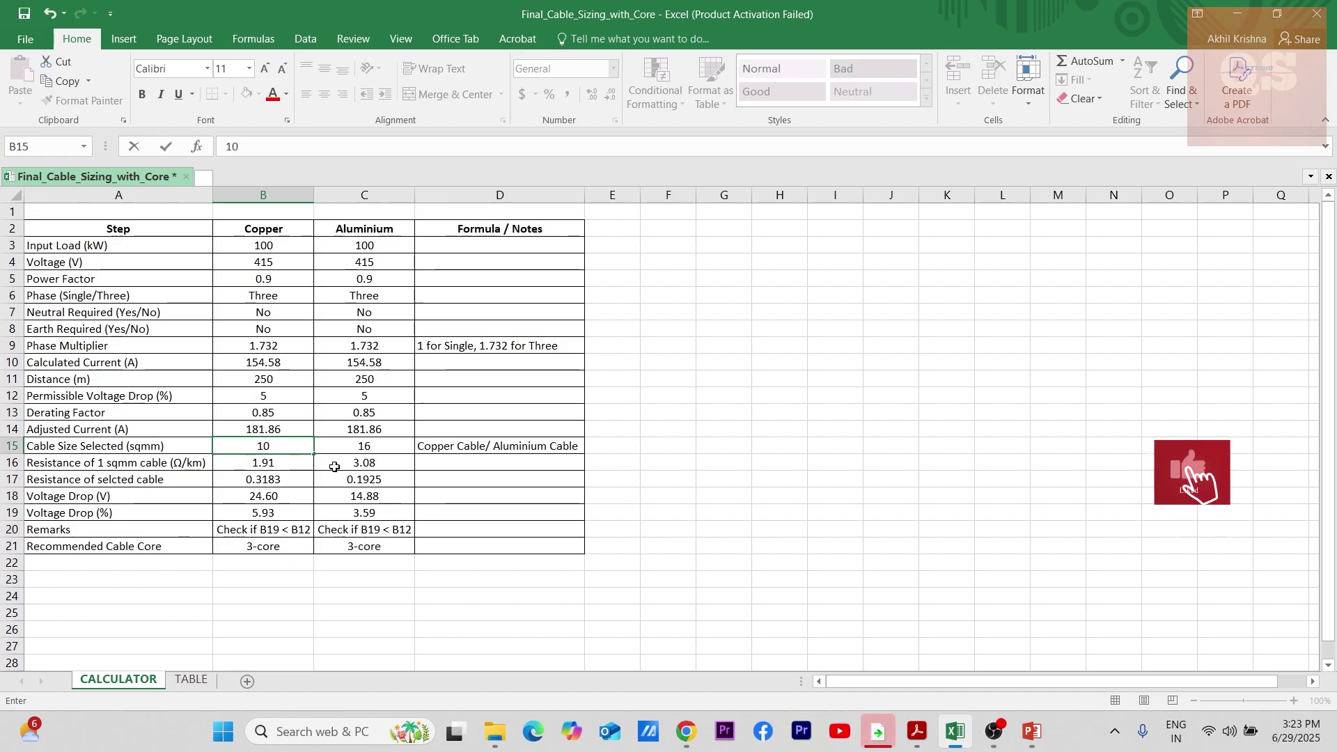
key(Return)
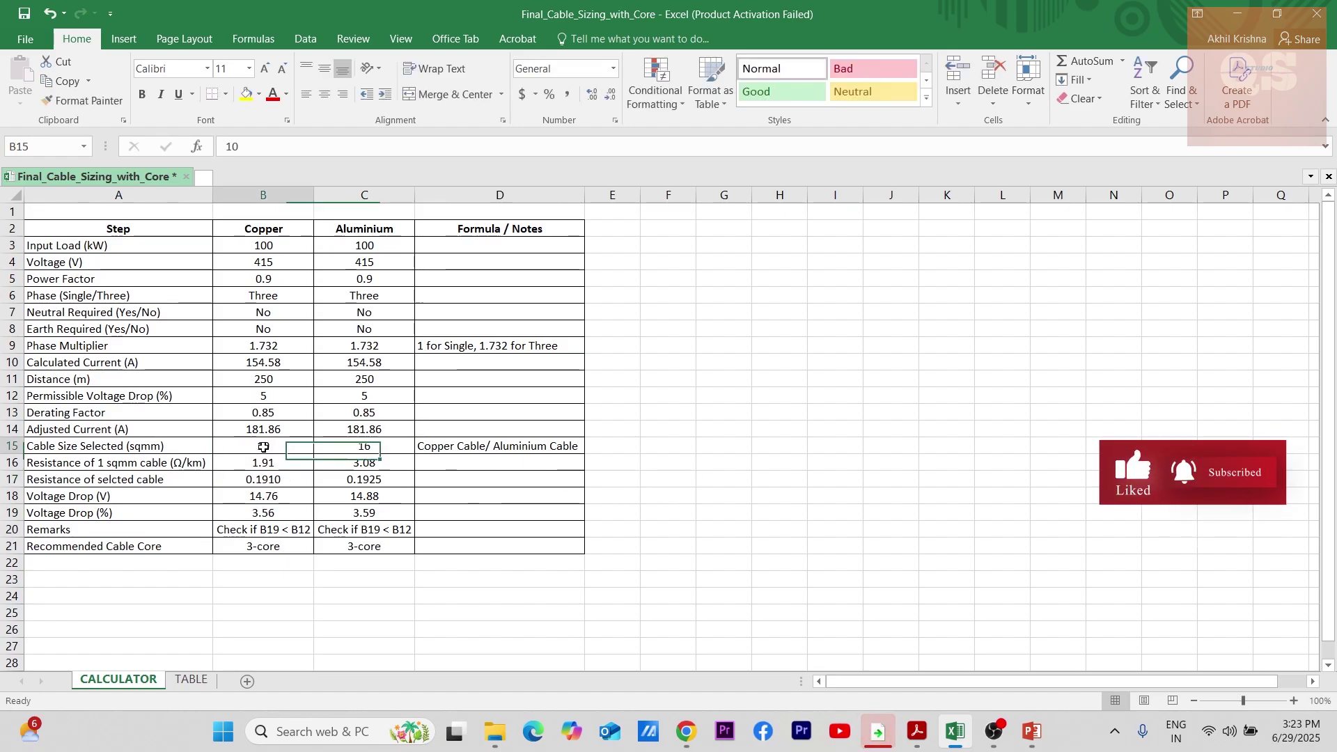
click(279, 449)
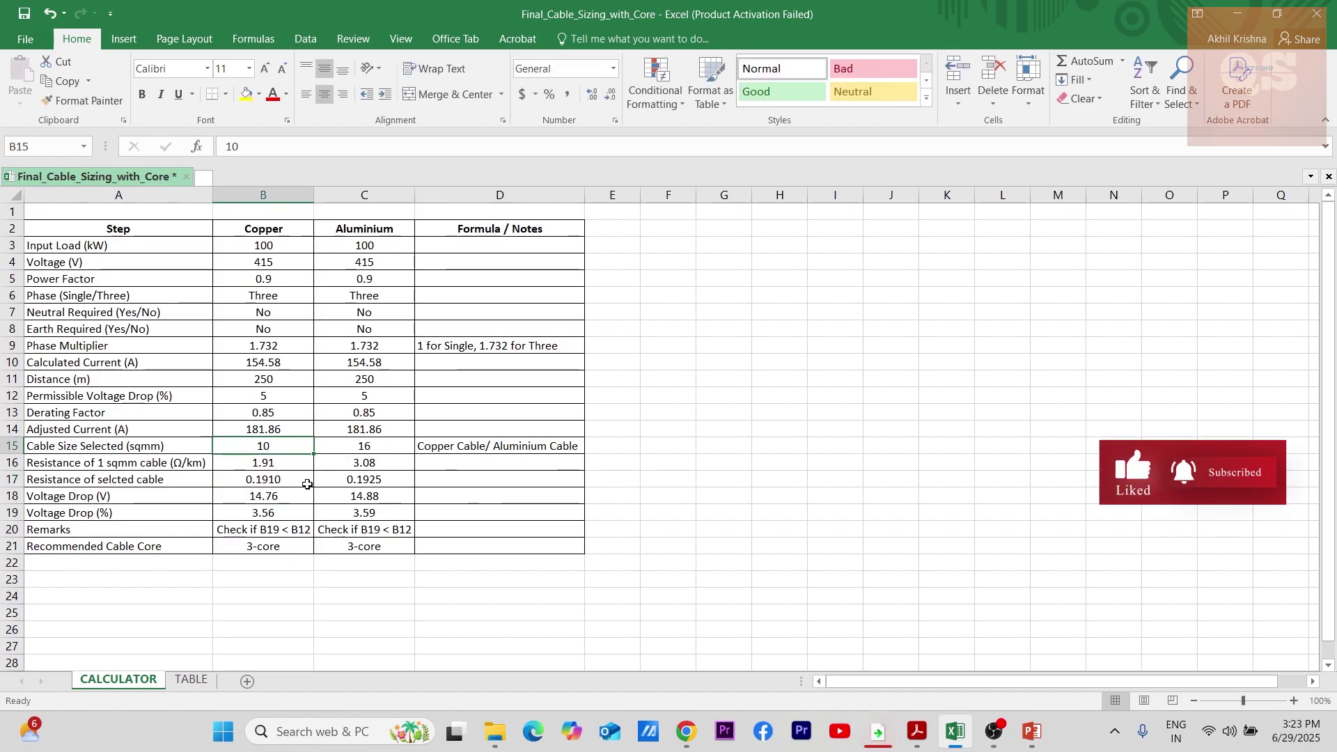
click(273, 512)
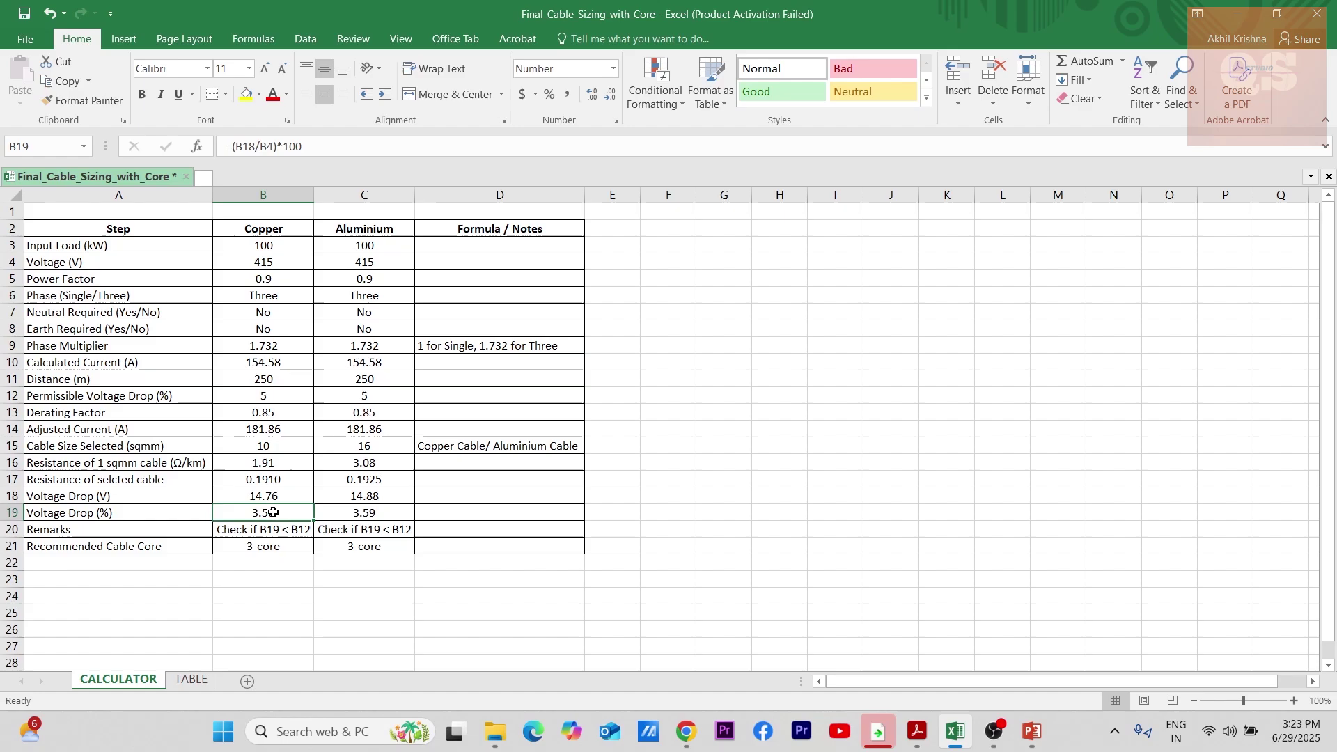
click(276, 447)
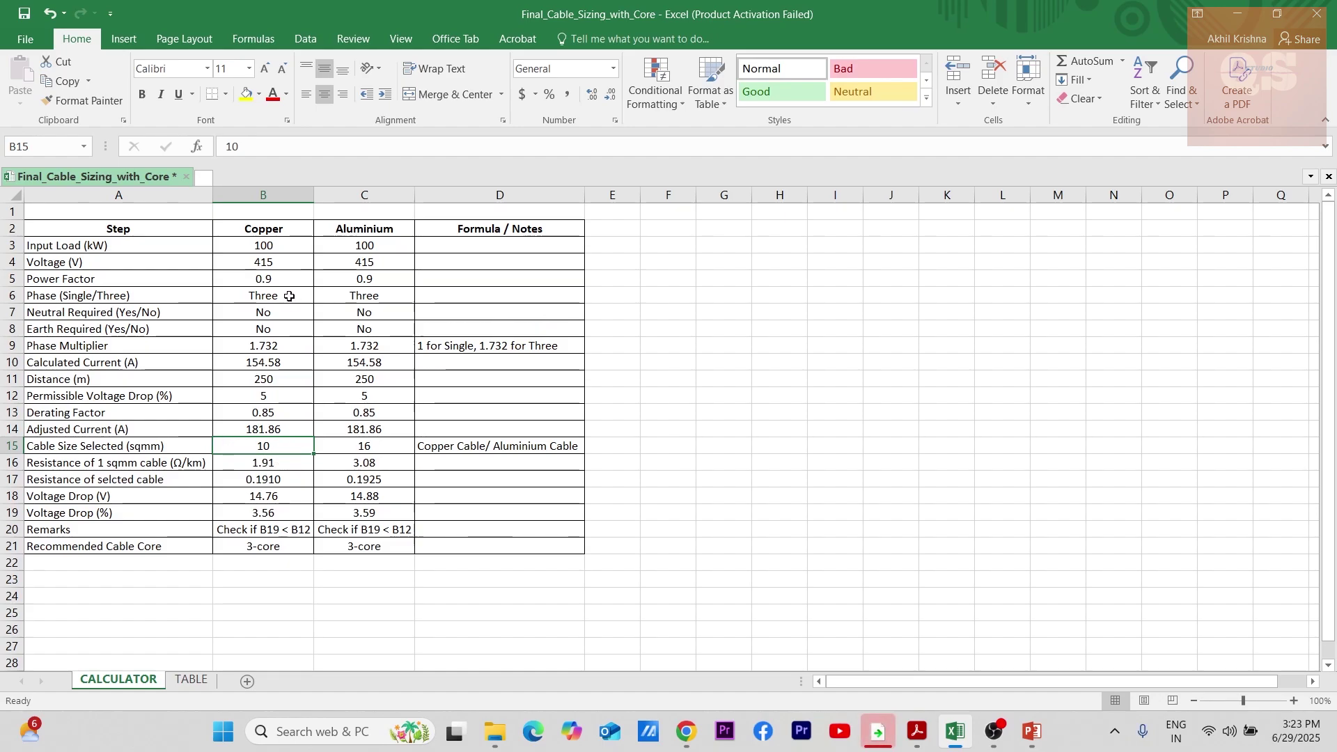
Review the recommended core formula and the copper Adjusted Current values in the calculator
click(272, 546)
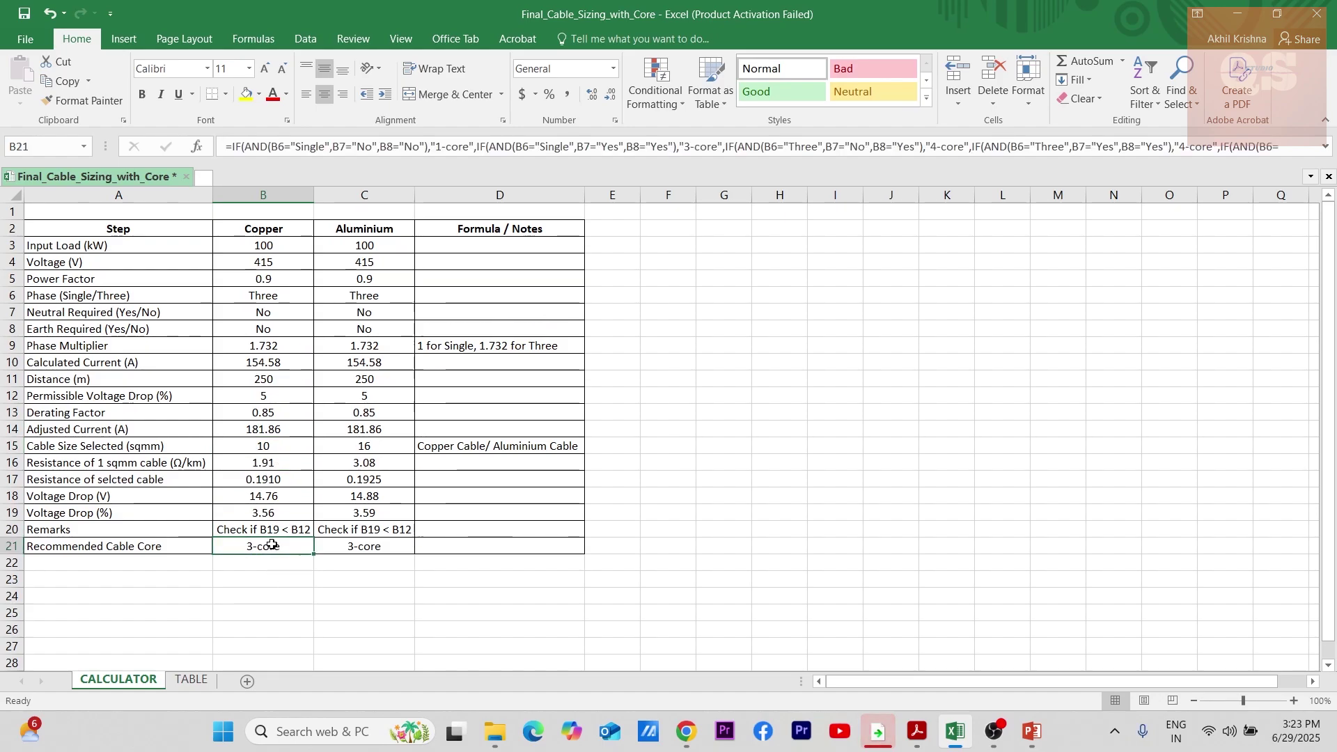
click(272, 234)
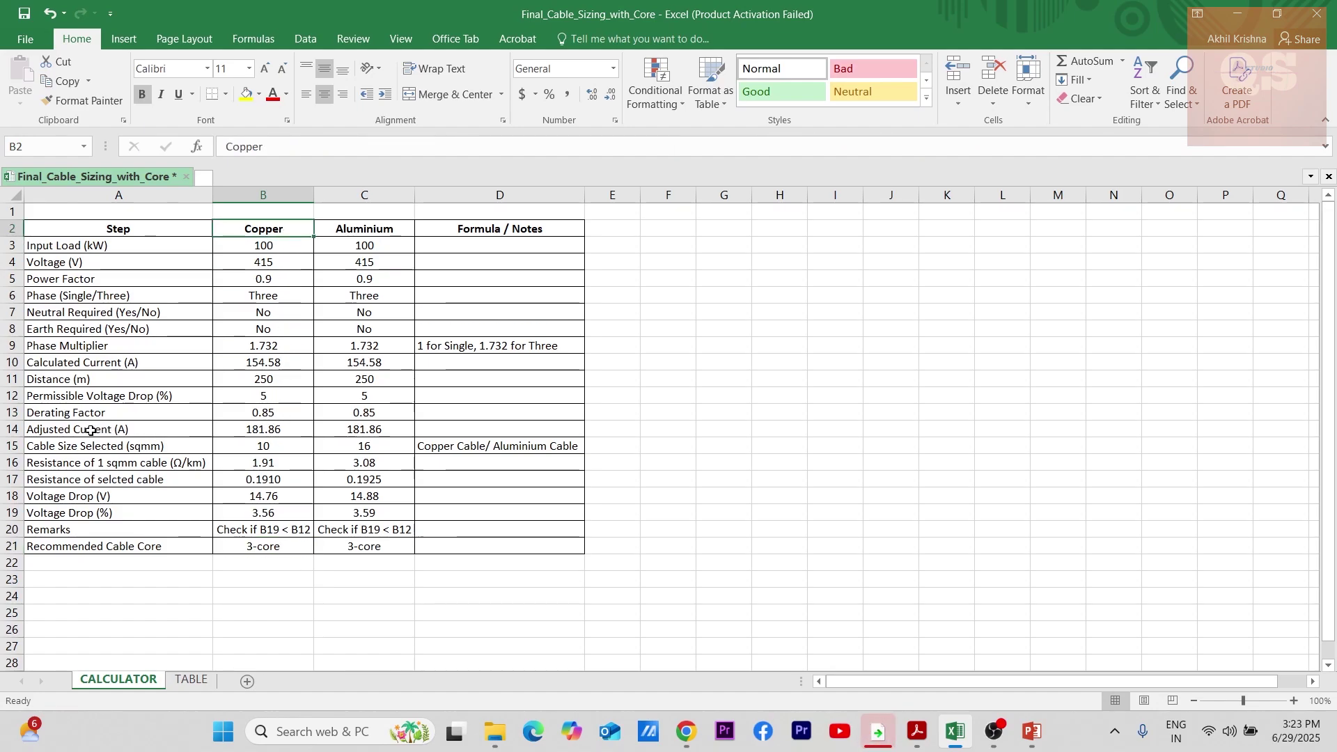
drag(91, 430, 392, 428)
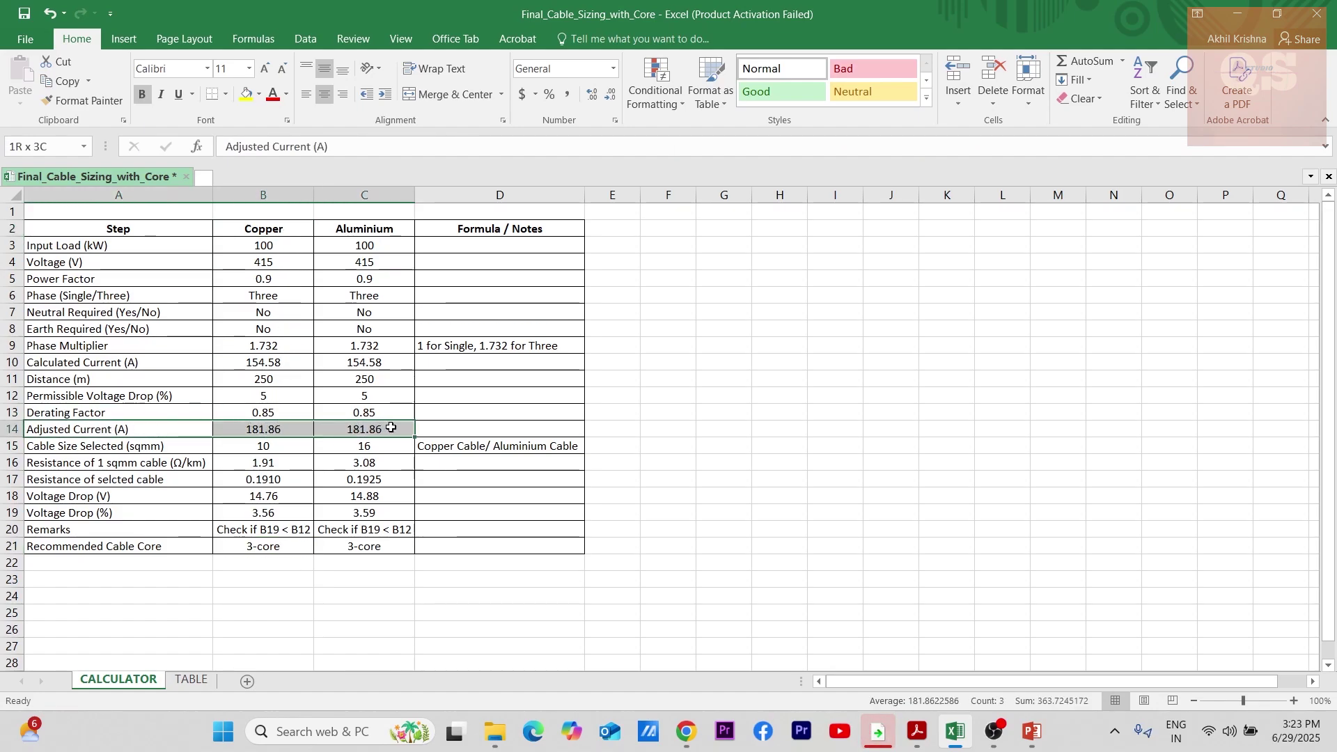
Compare the 3-core copper ratings for 25, 35 and 50 sq mm on the TABLE sheet
click(190, 680)
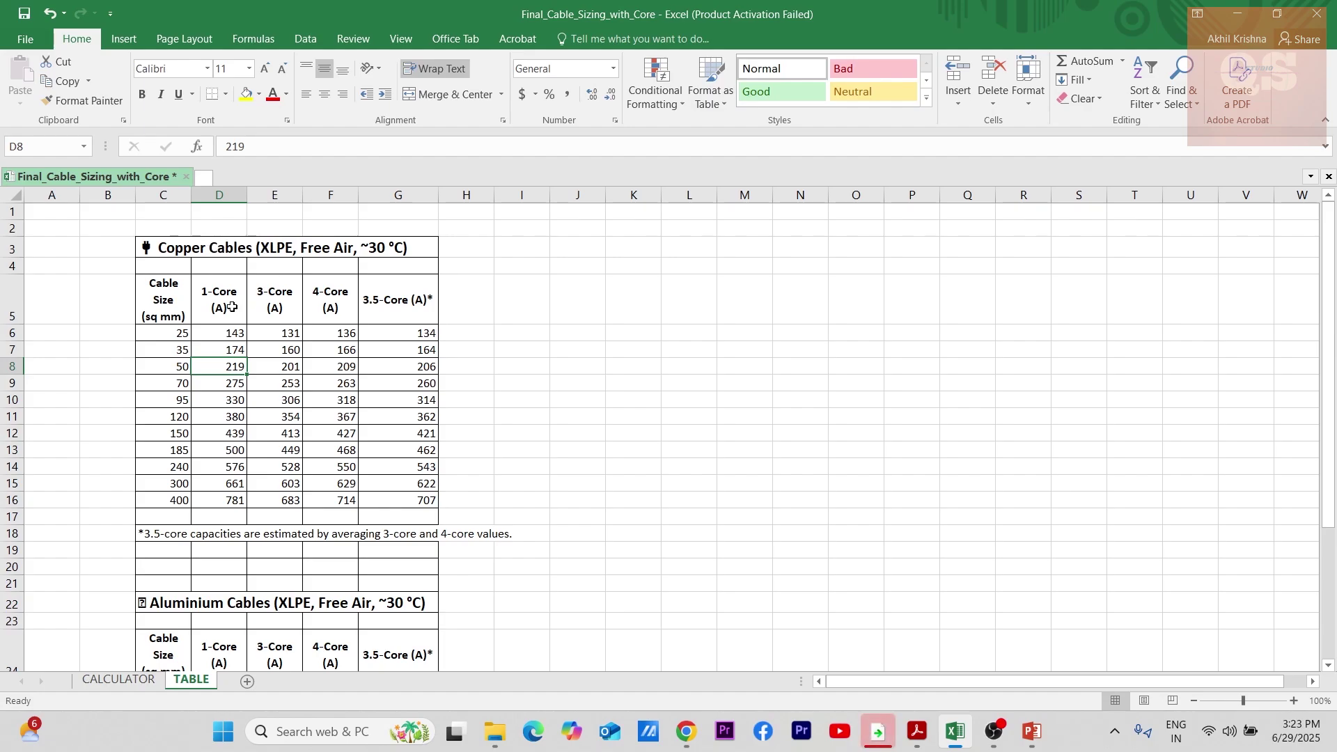
click(275, 340)
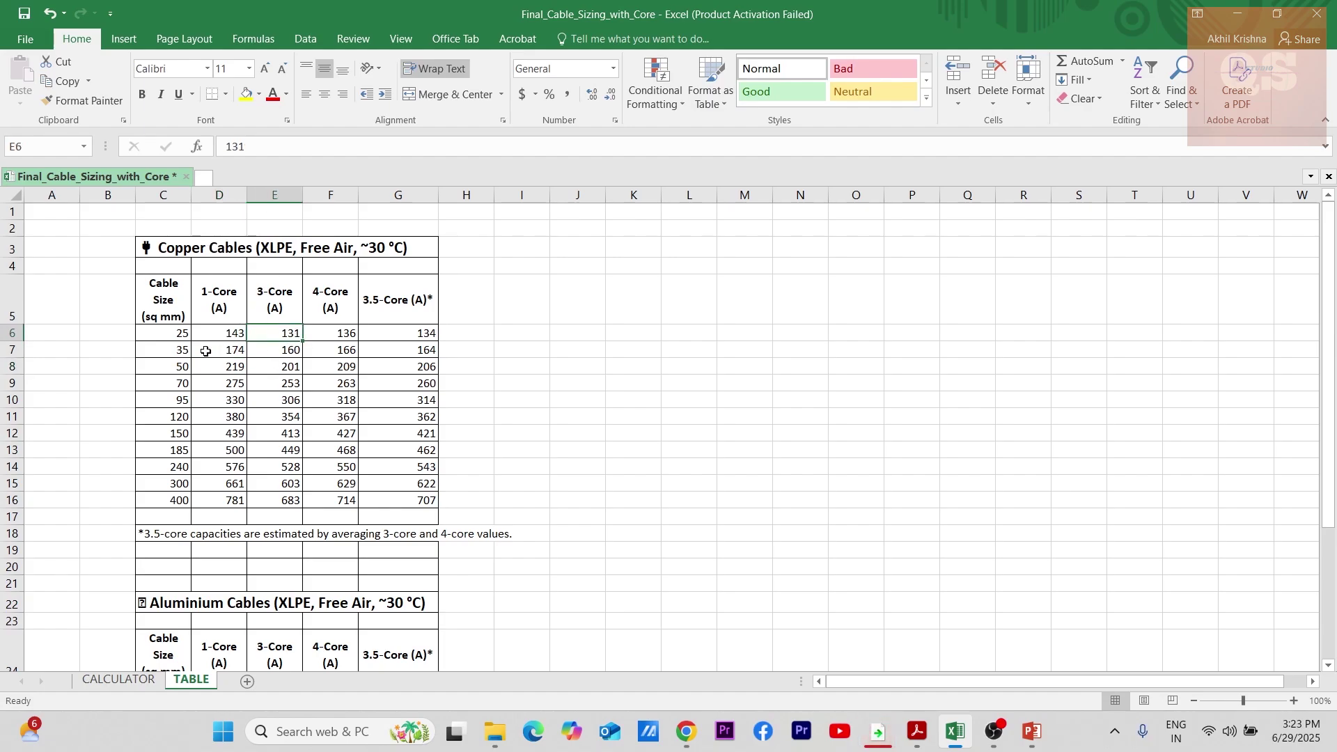
click(288, 350)
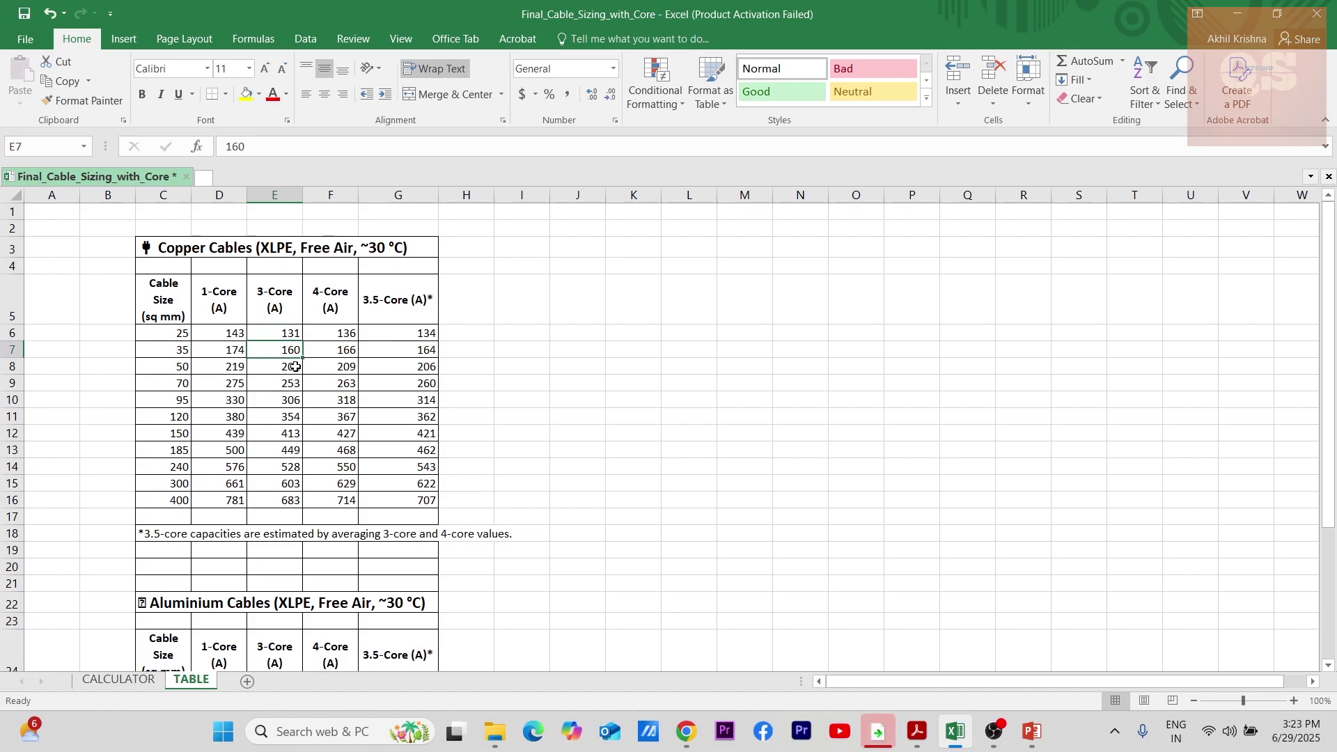
click(289, 367)
click(140, 681)
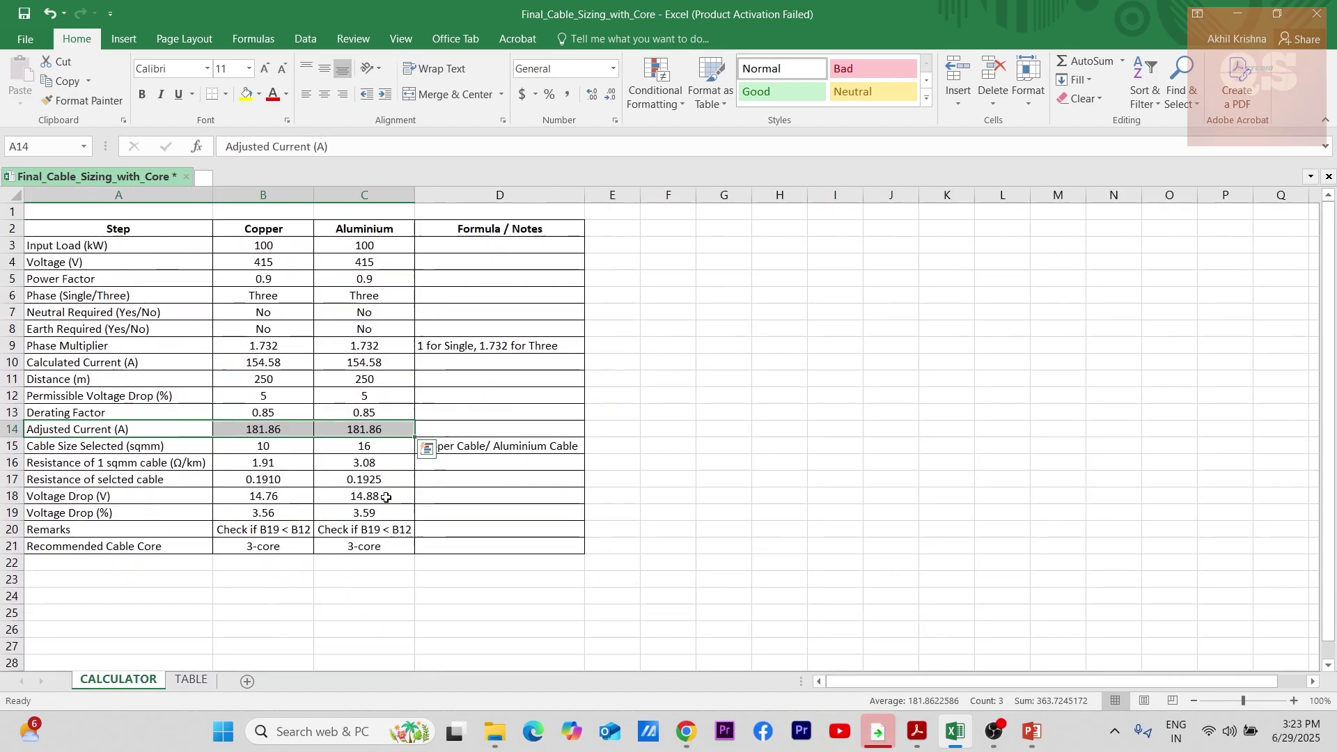
click(183, 681)
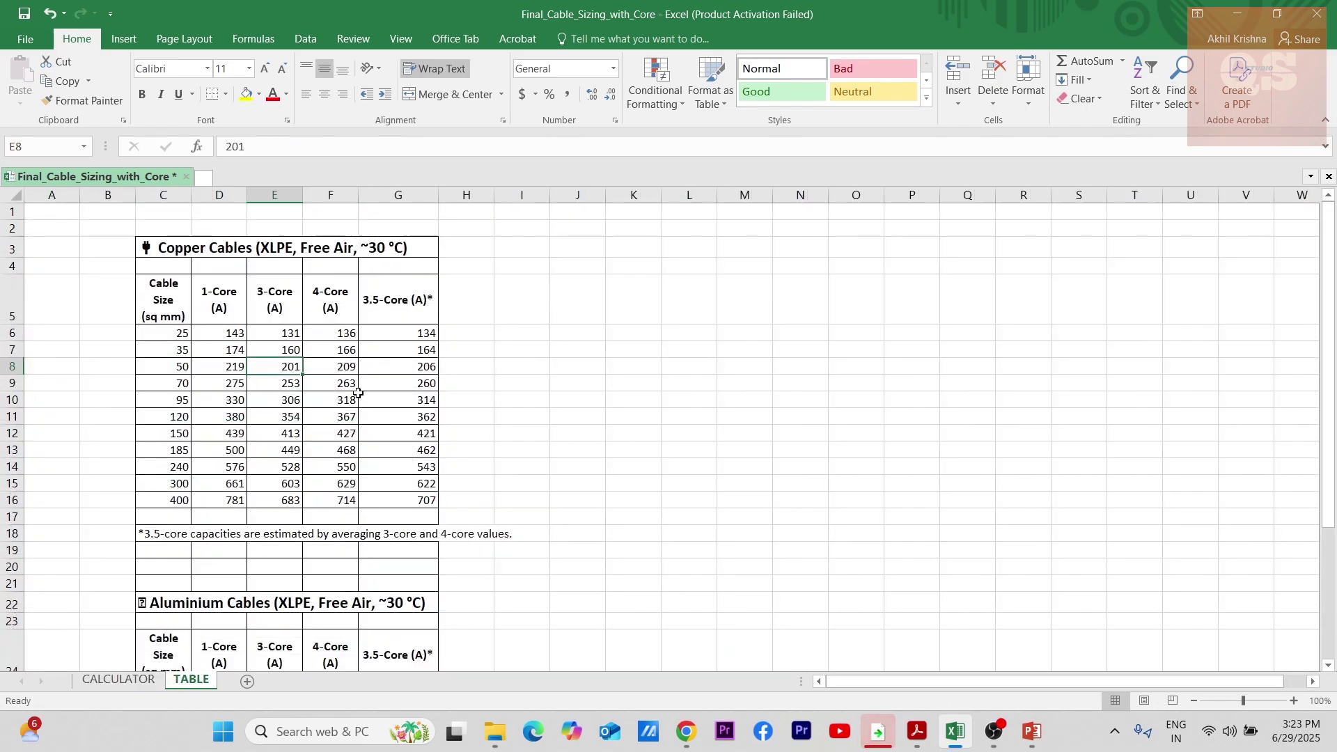
drag(183, 367, 265, 370)
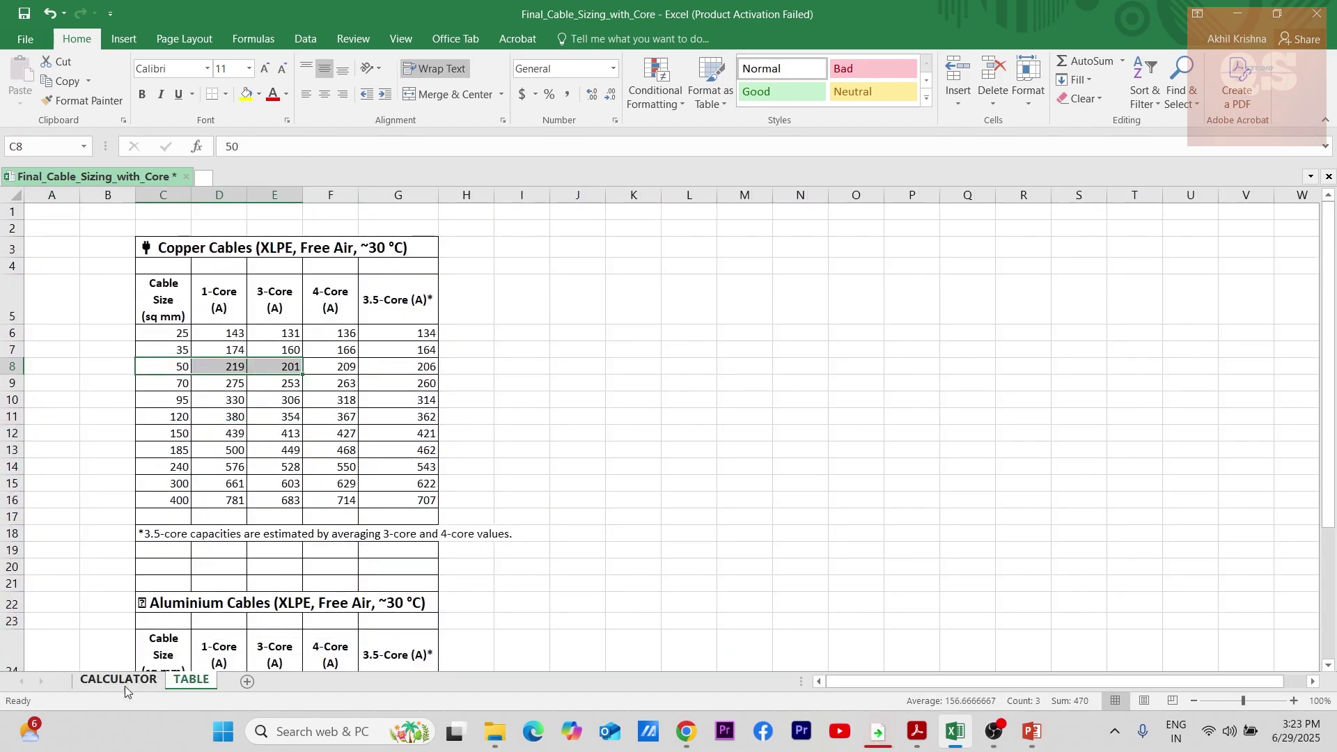
click(153, 676)
Enter the copper pick '3C 50' in cell B23 on the CALCULATOR sheet
click(263, 579)
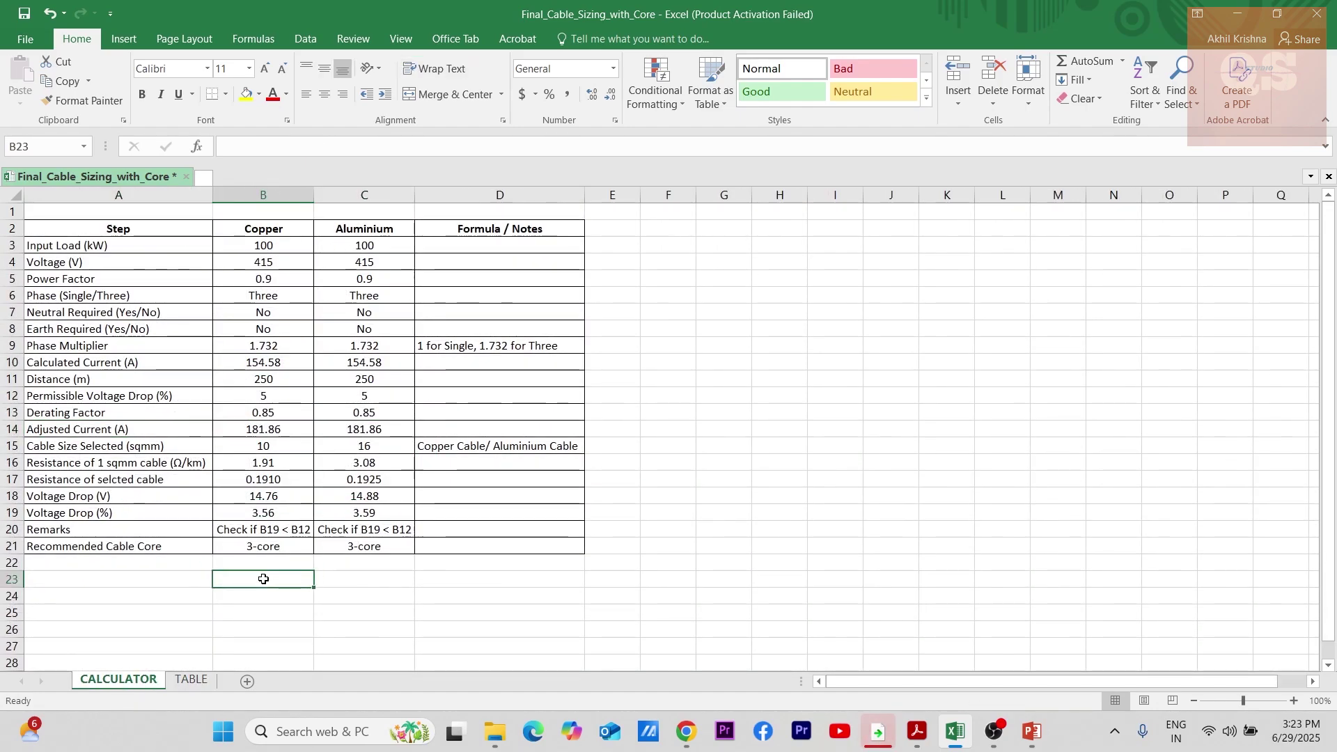
text(3C)
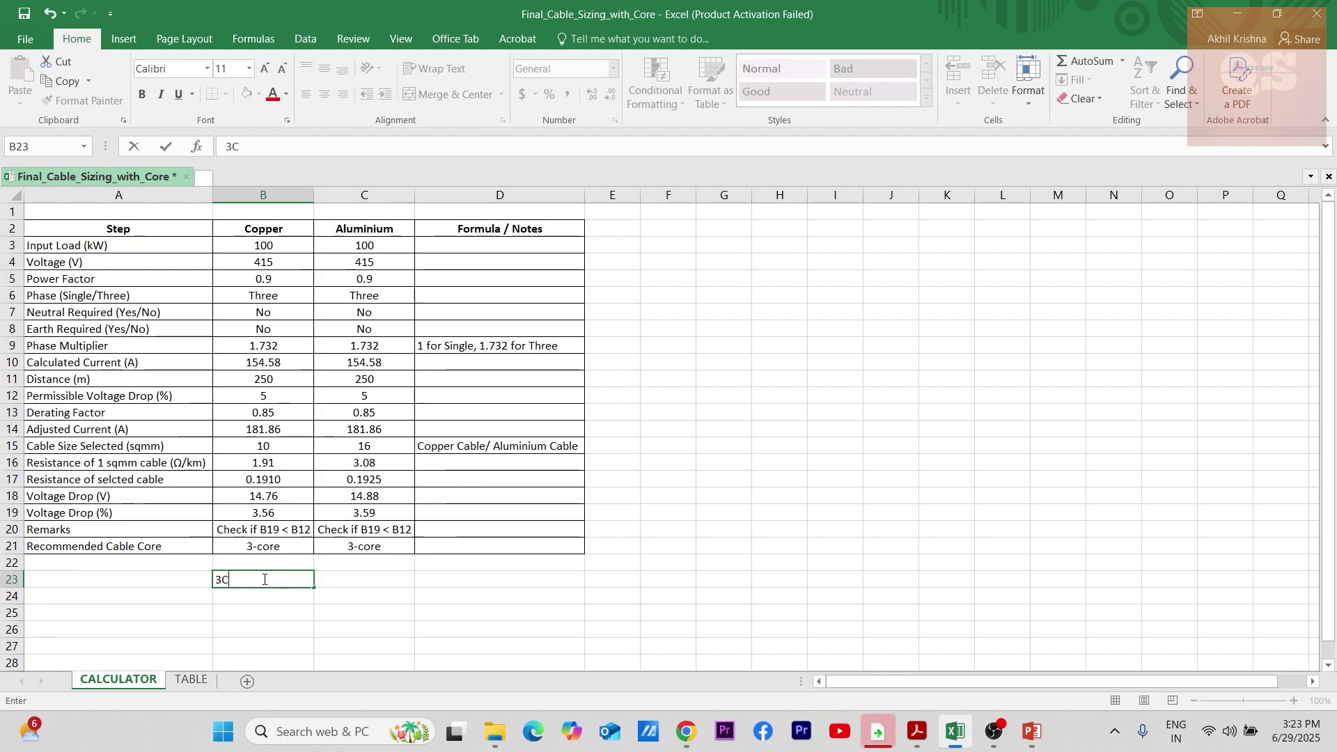
text( 50)
key(Return)
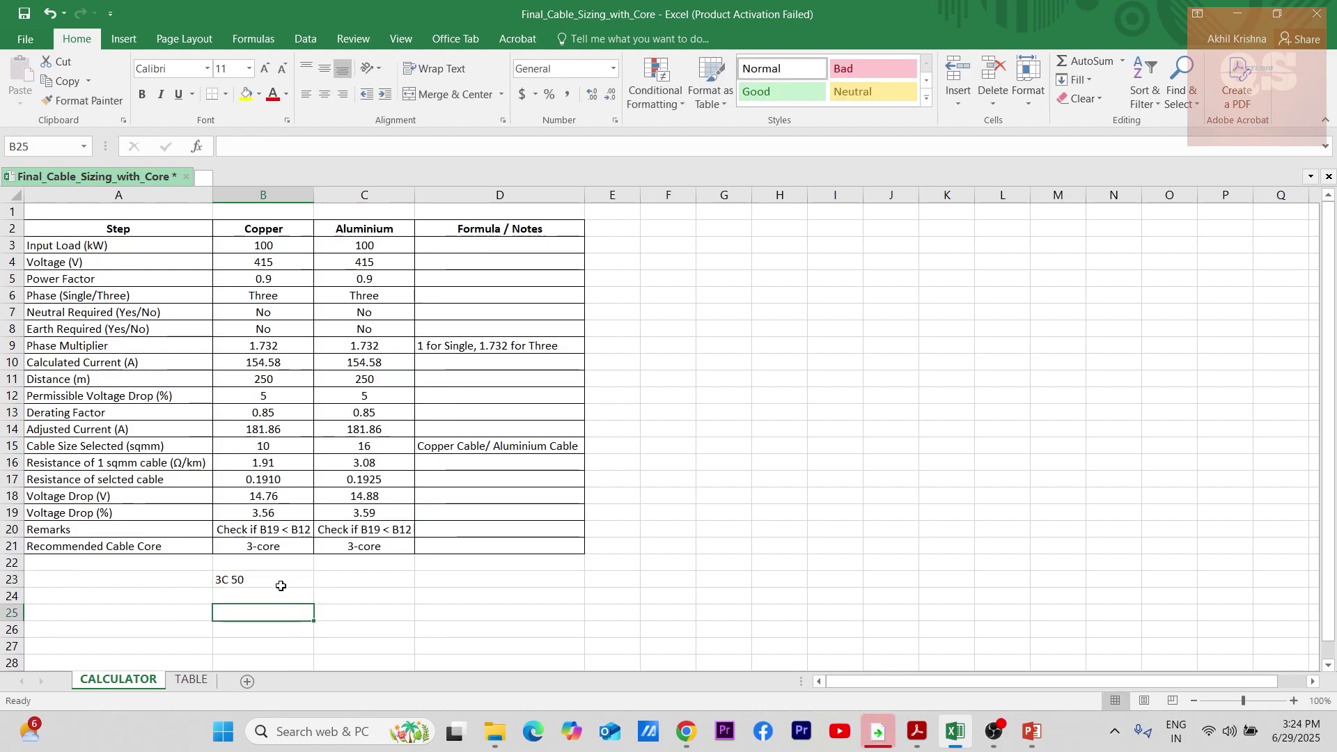
click(279, 583)
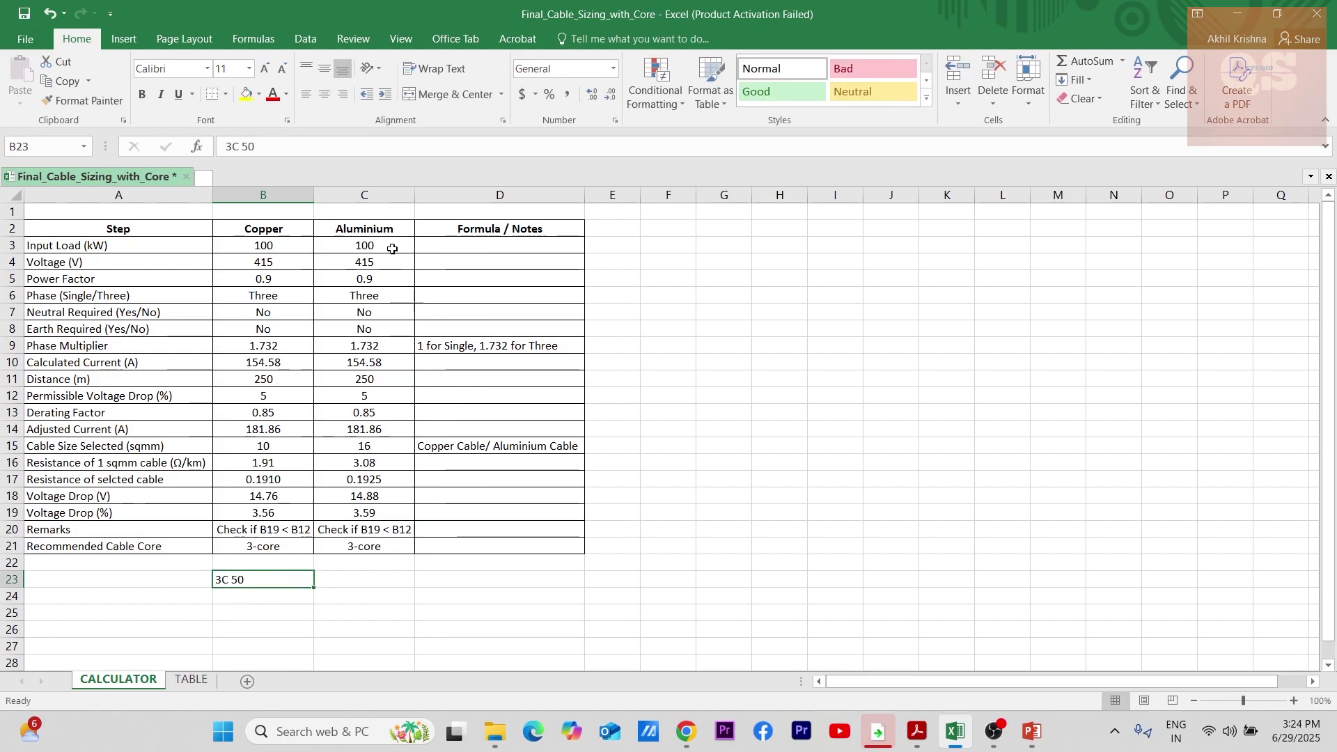
click(373, 449)
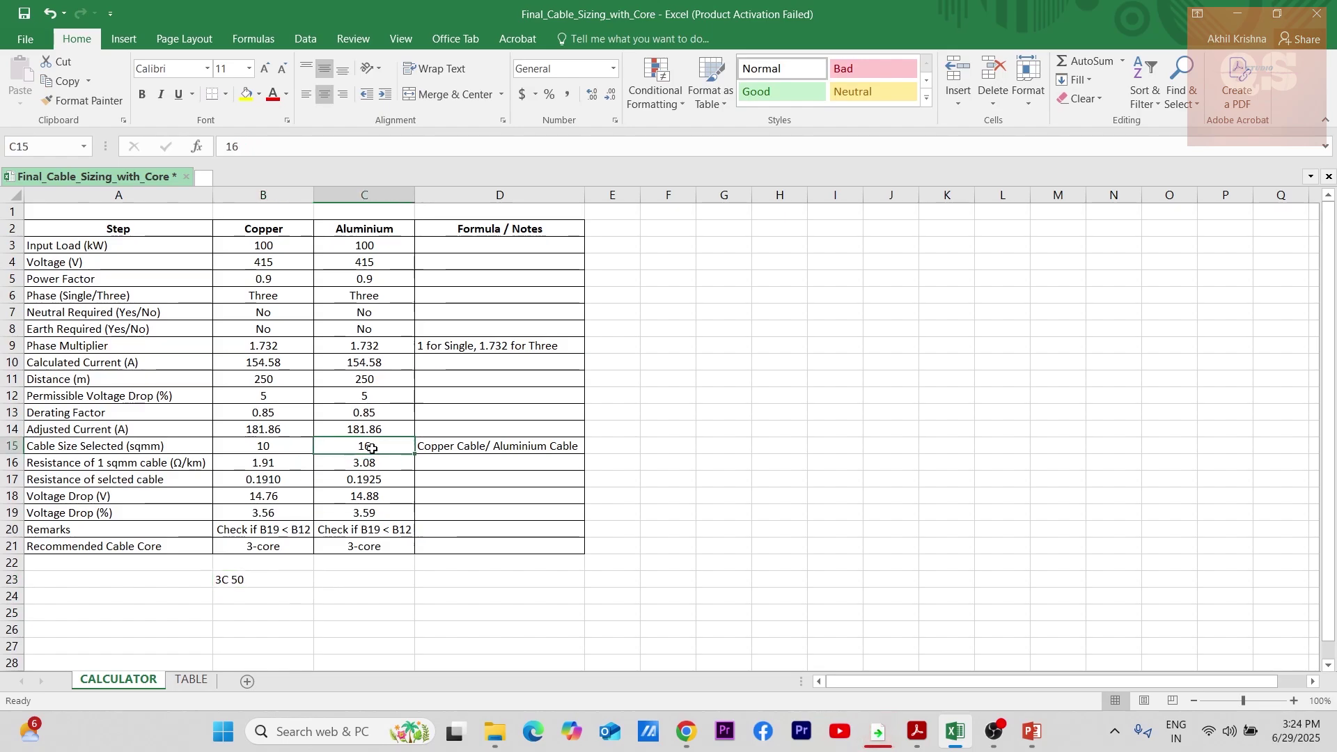
text(4)
click(502, 509)
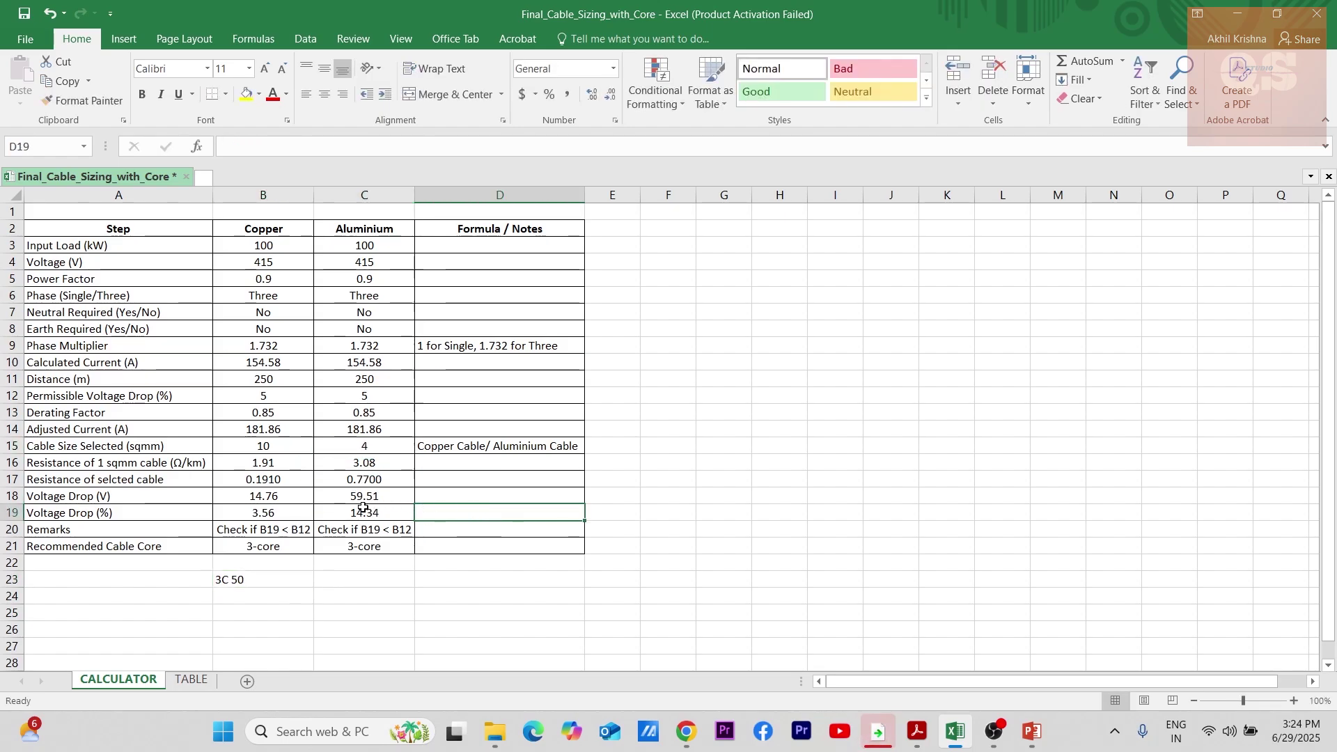
click(364, 513)
click(369, 448)
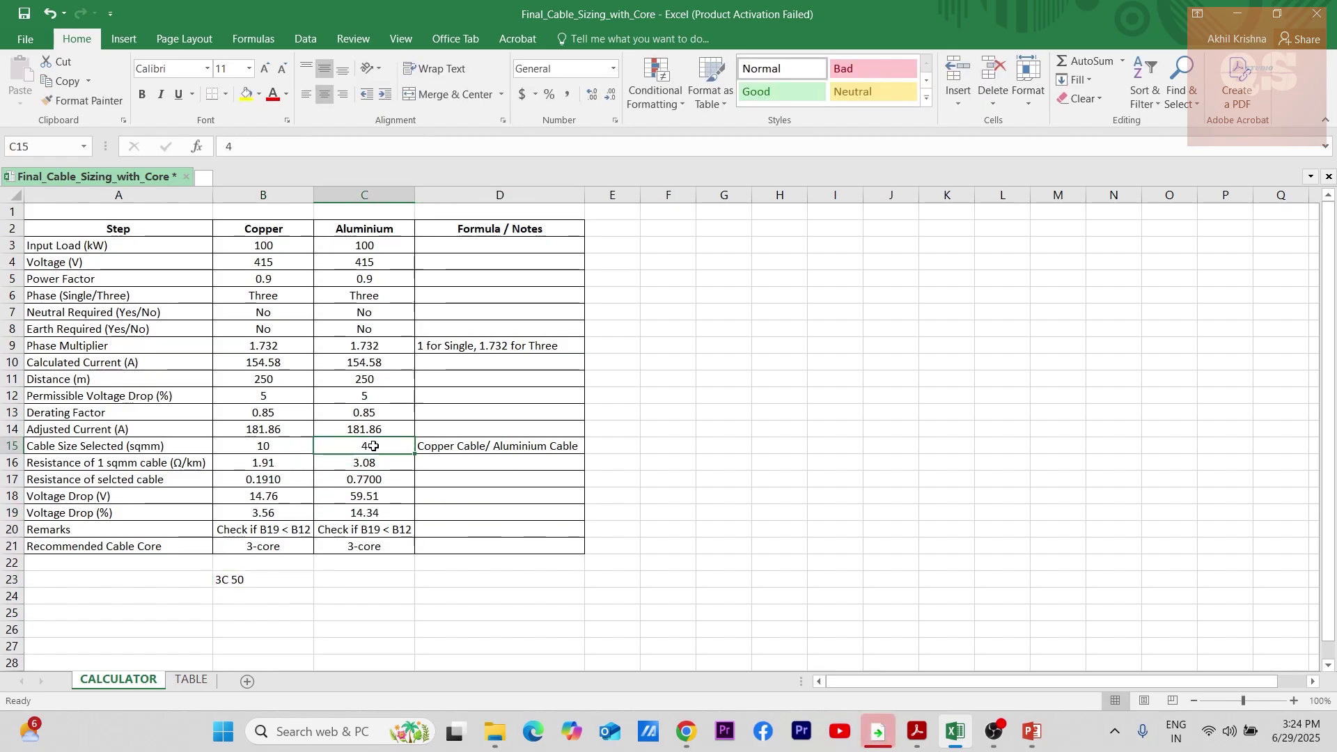
text(6)
click(500, 496)
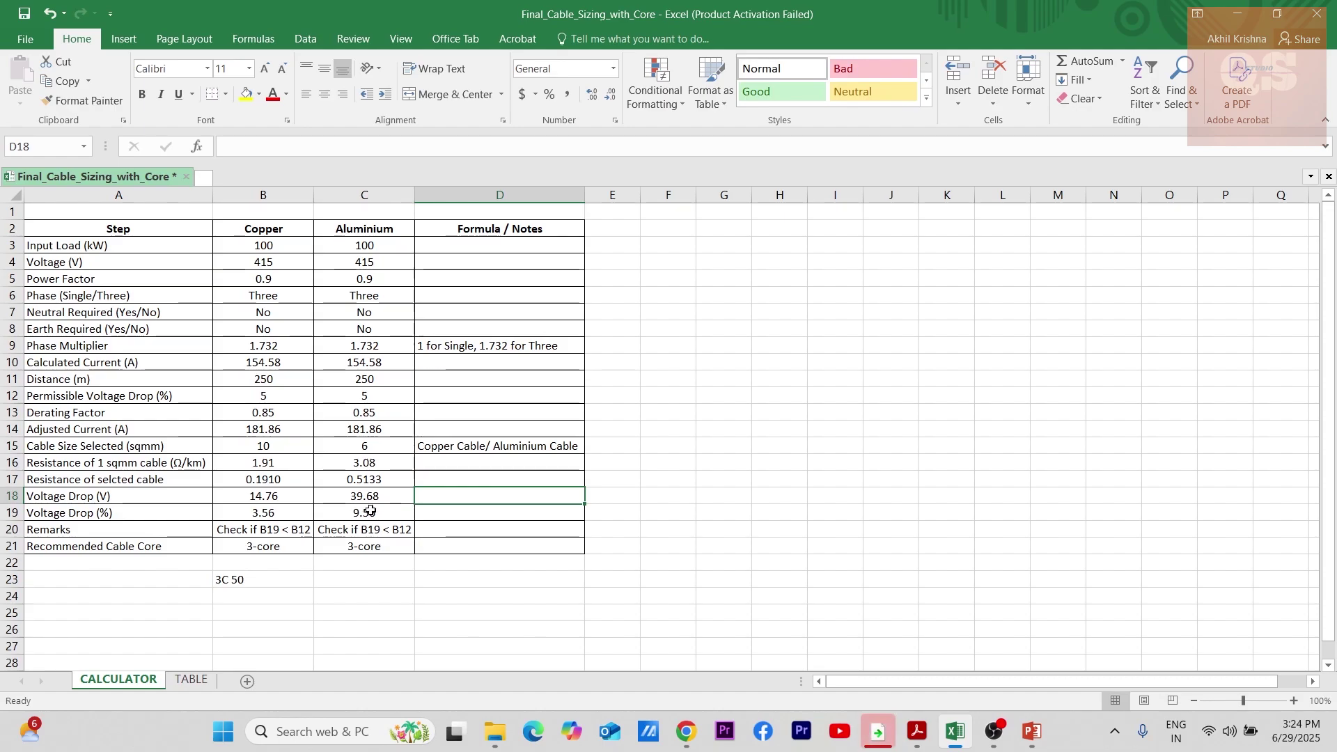
click(369, 447)
text(10)
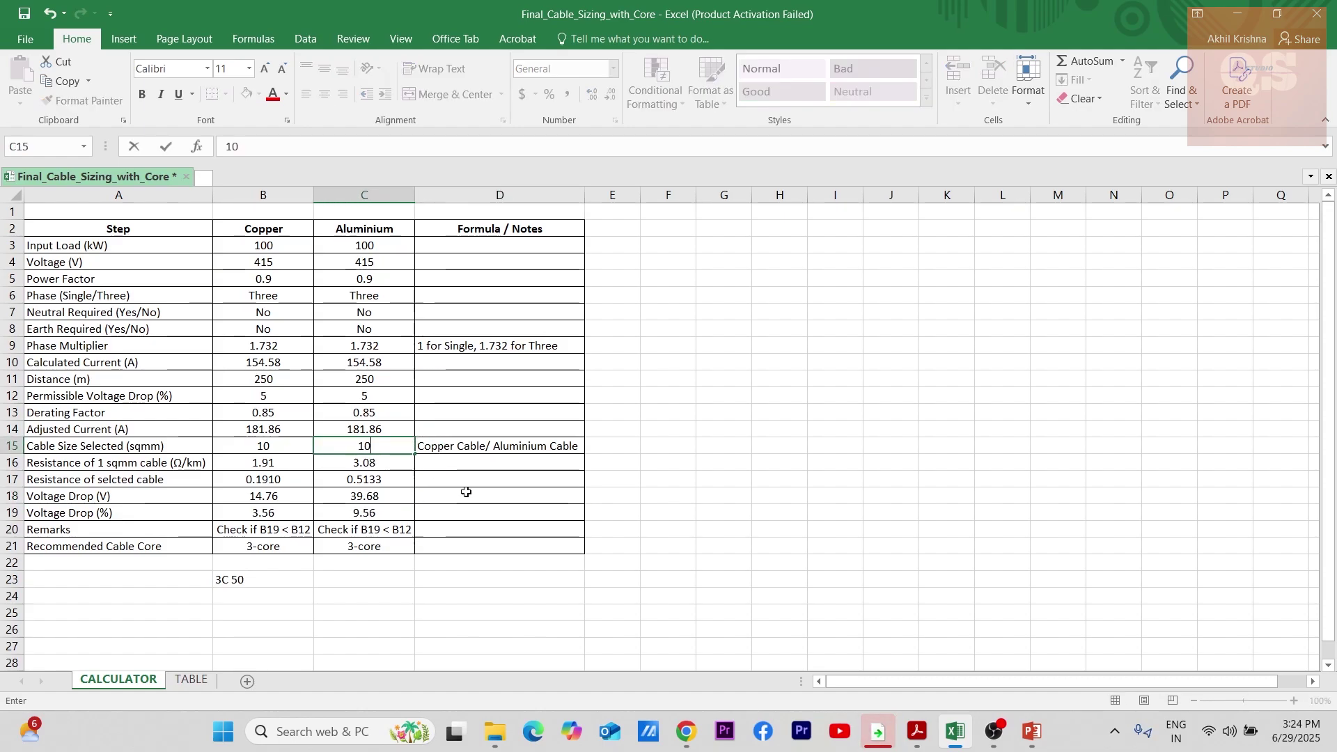
click(467, 492)
click(373, 510)
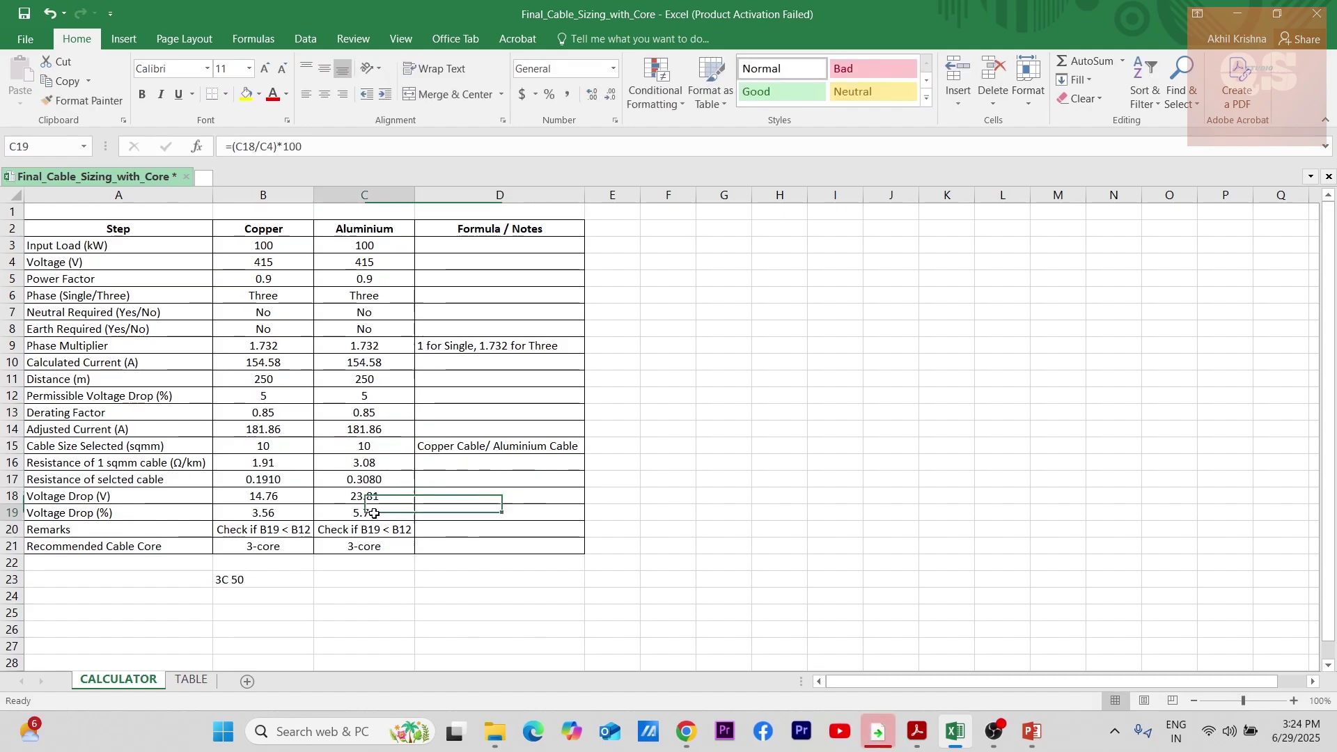
click(387, 449)
text(1)
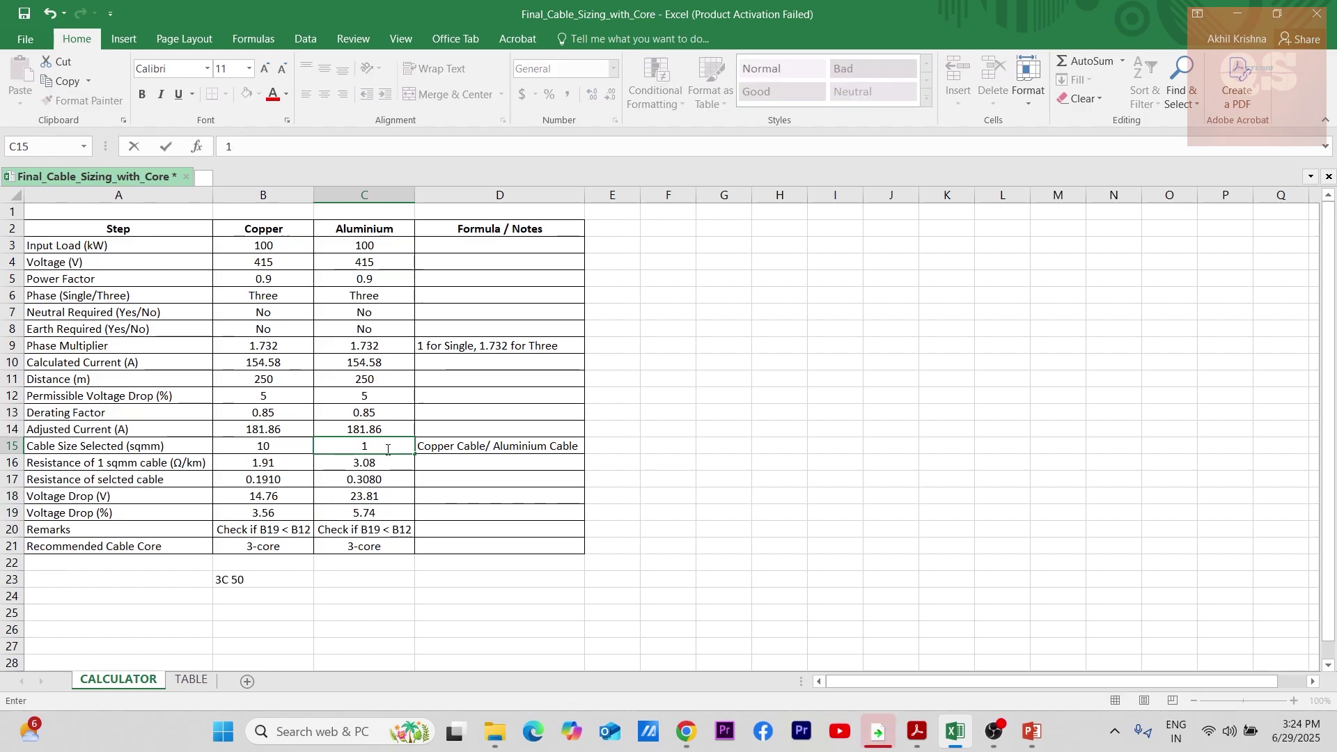
click(425, 483)
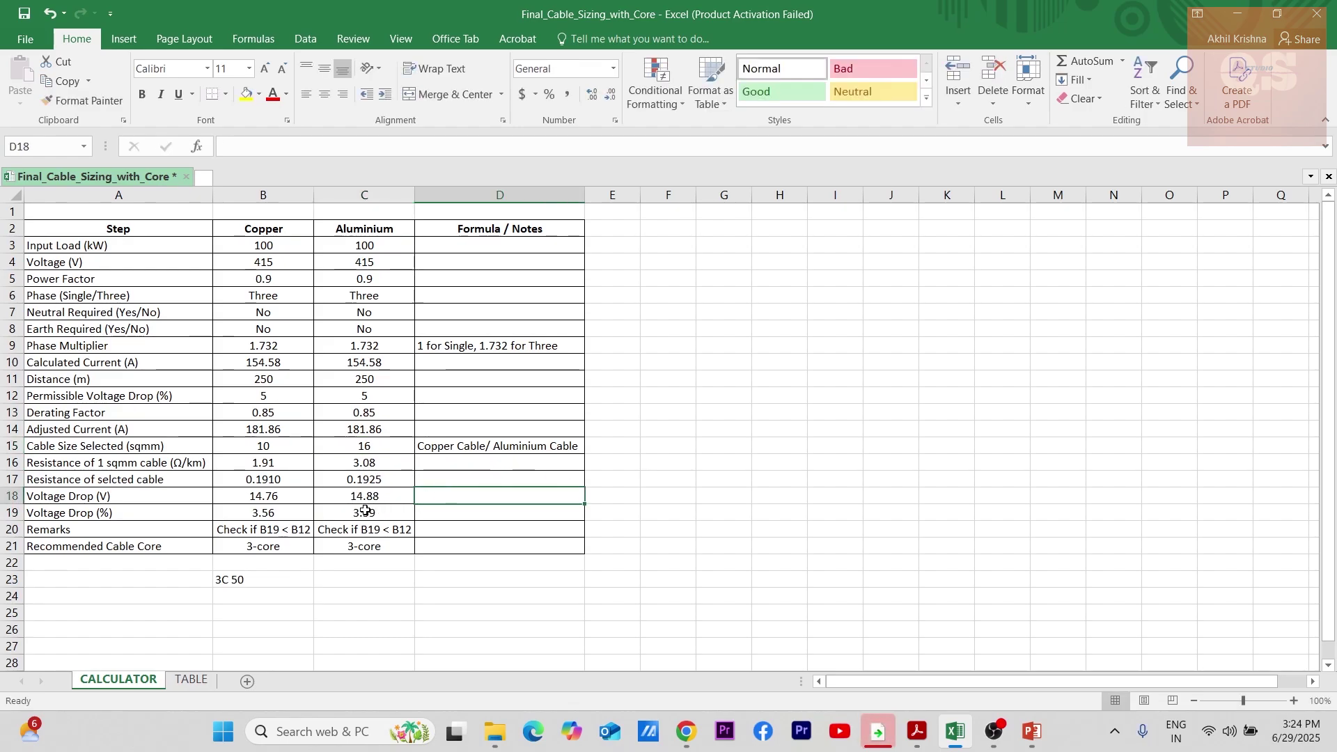
click(390, 512)
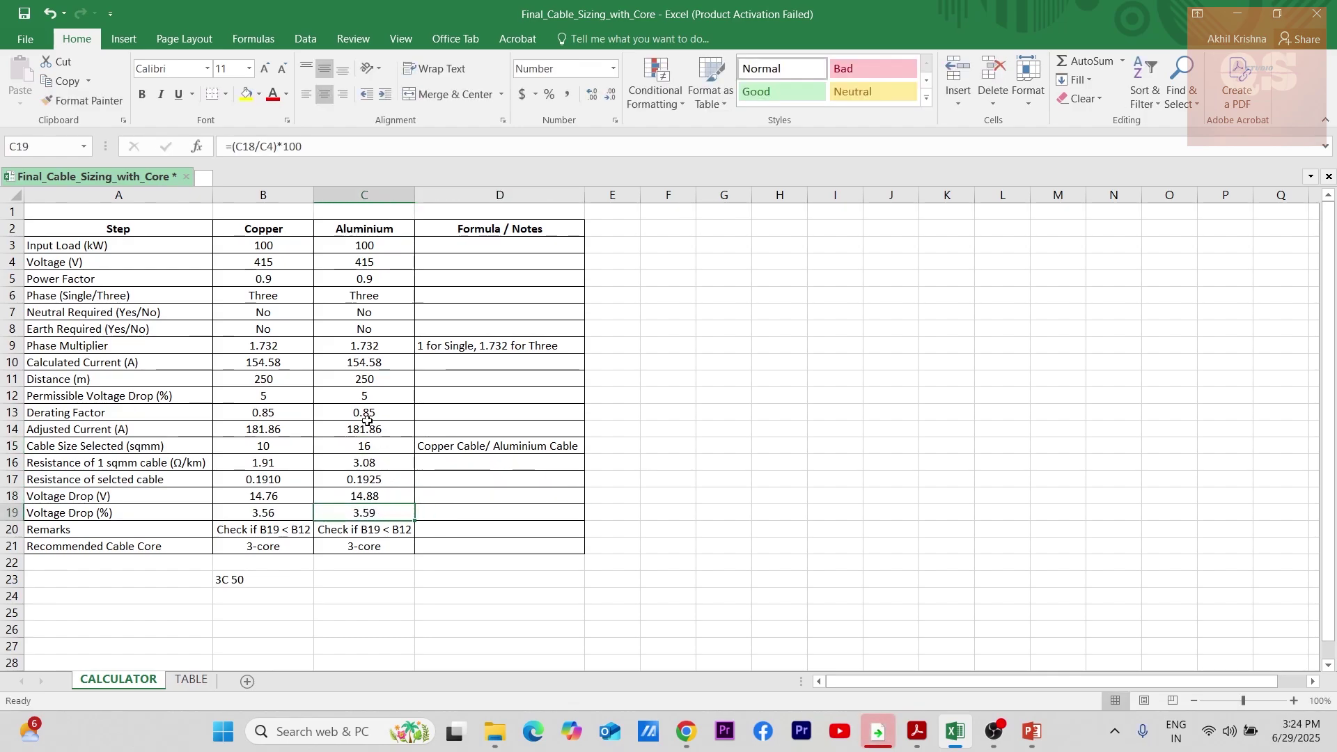
Check the 3-core aluminium ratings for 25 and 35 sq mm on the TABLE sheet
click(192, 680)
scroll(310, 401, down, 2)
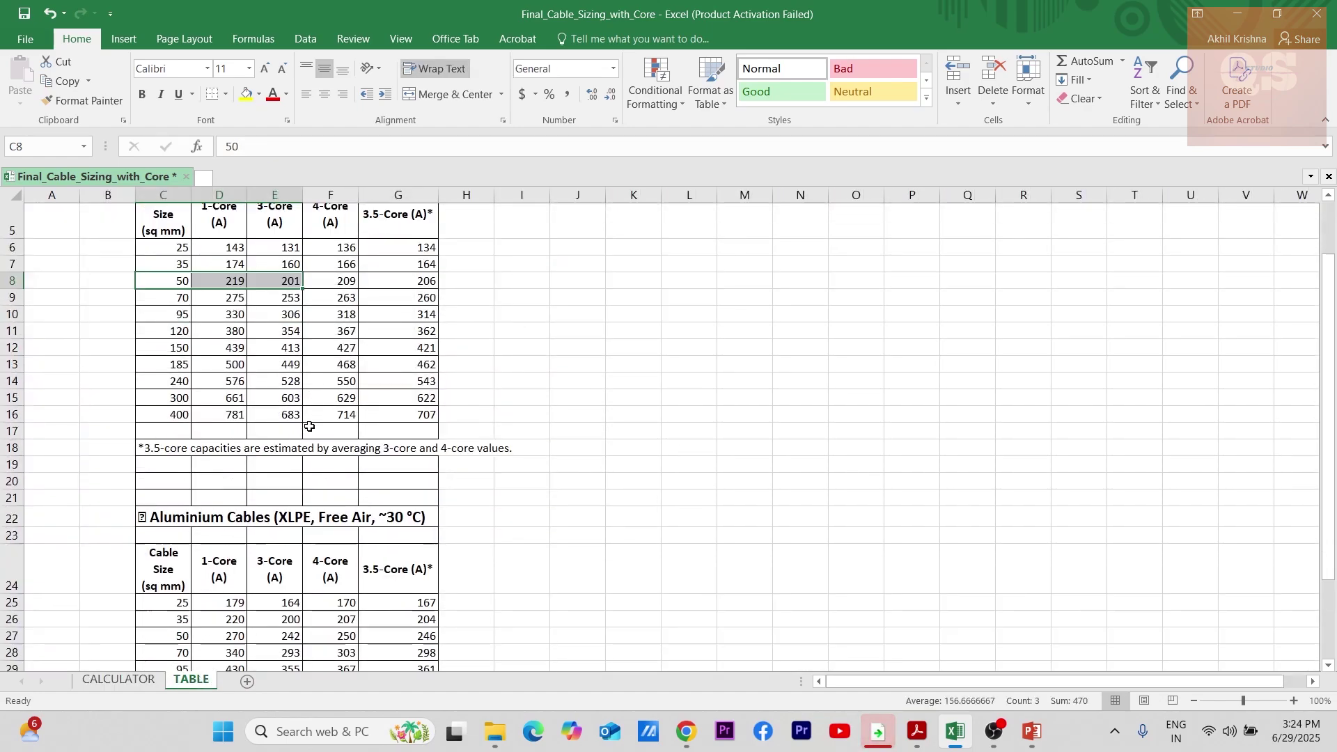
scroll(310, 426, down, 5)
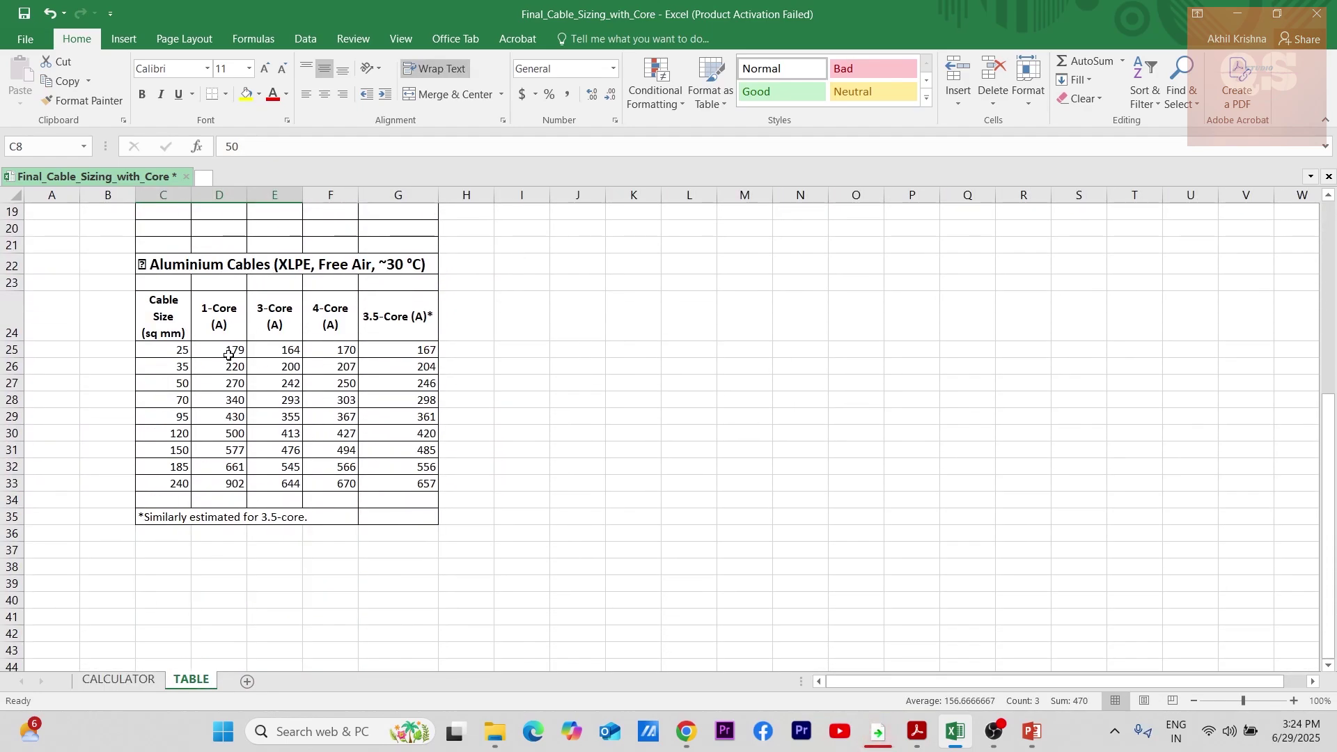
click(273, 351)
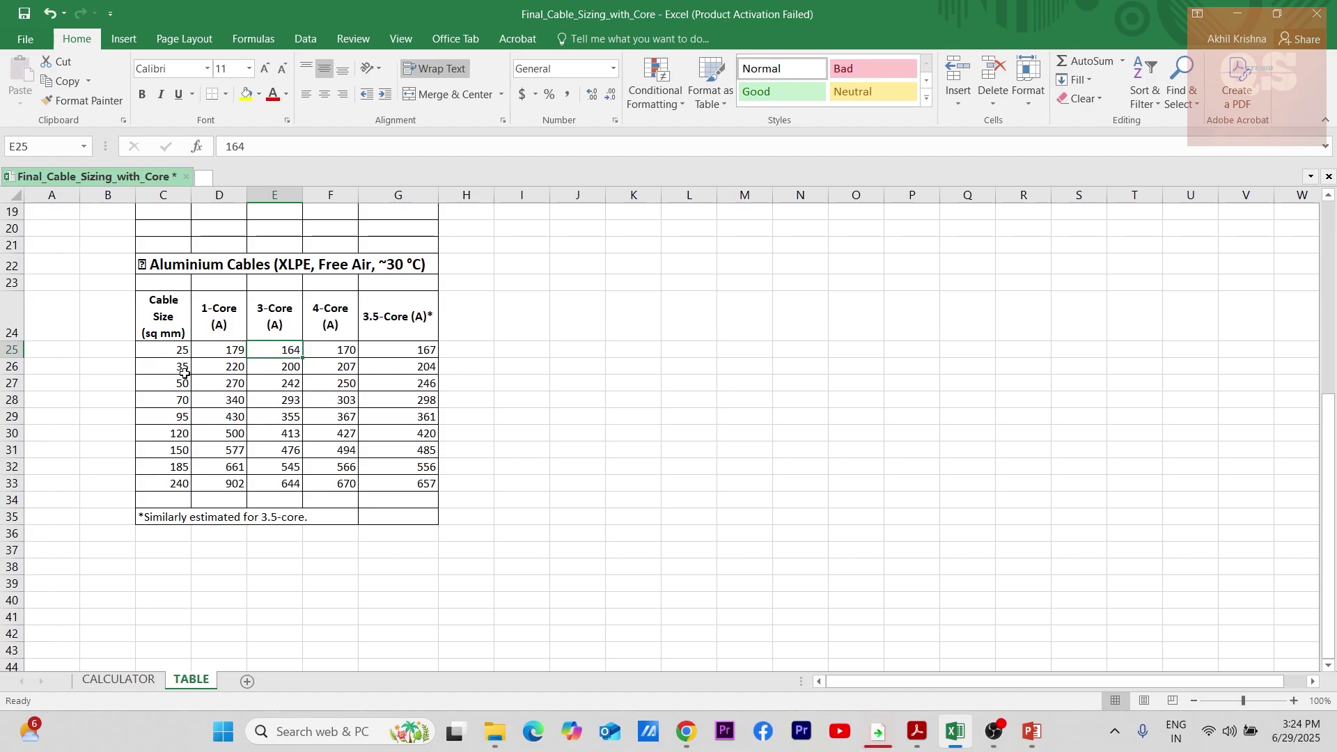
click(272, 367)
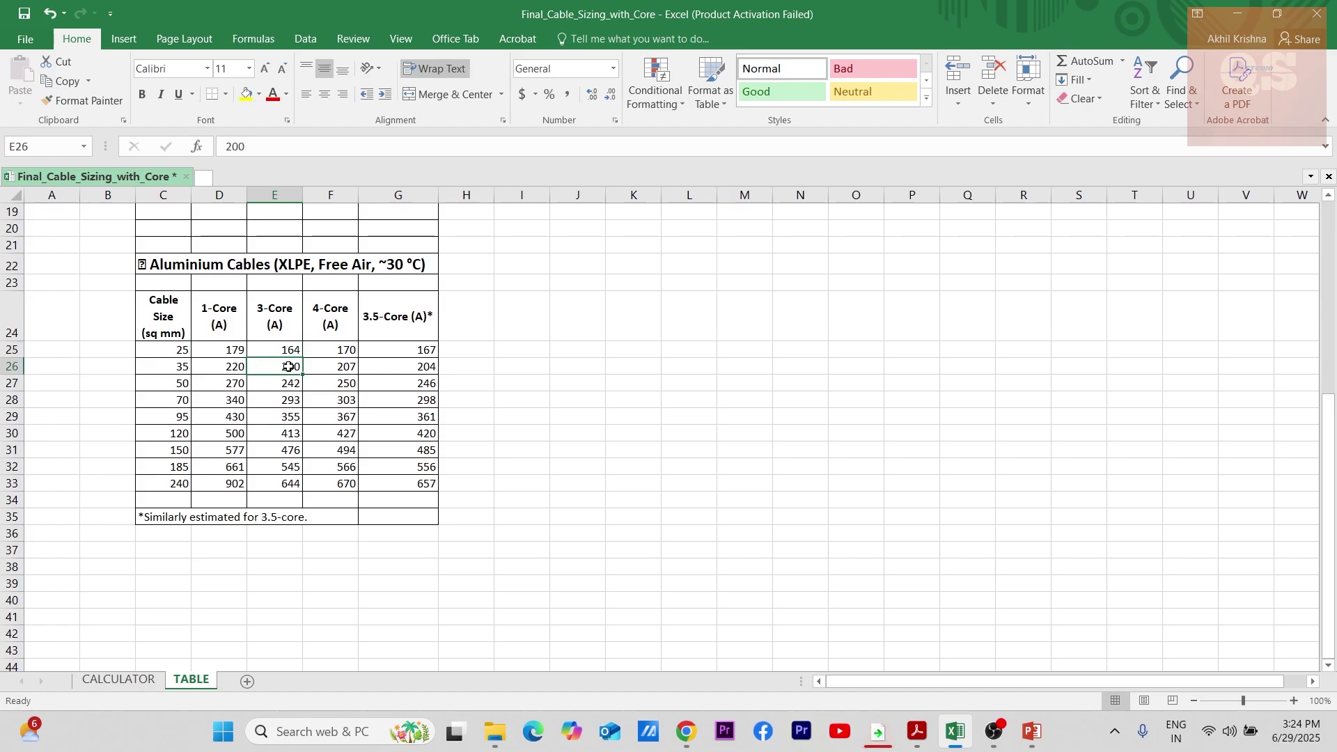
Copy the B23 note into C23 and edit it to '3C 35' for aluminium
click(119, 680)
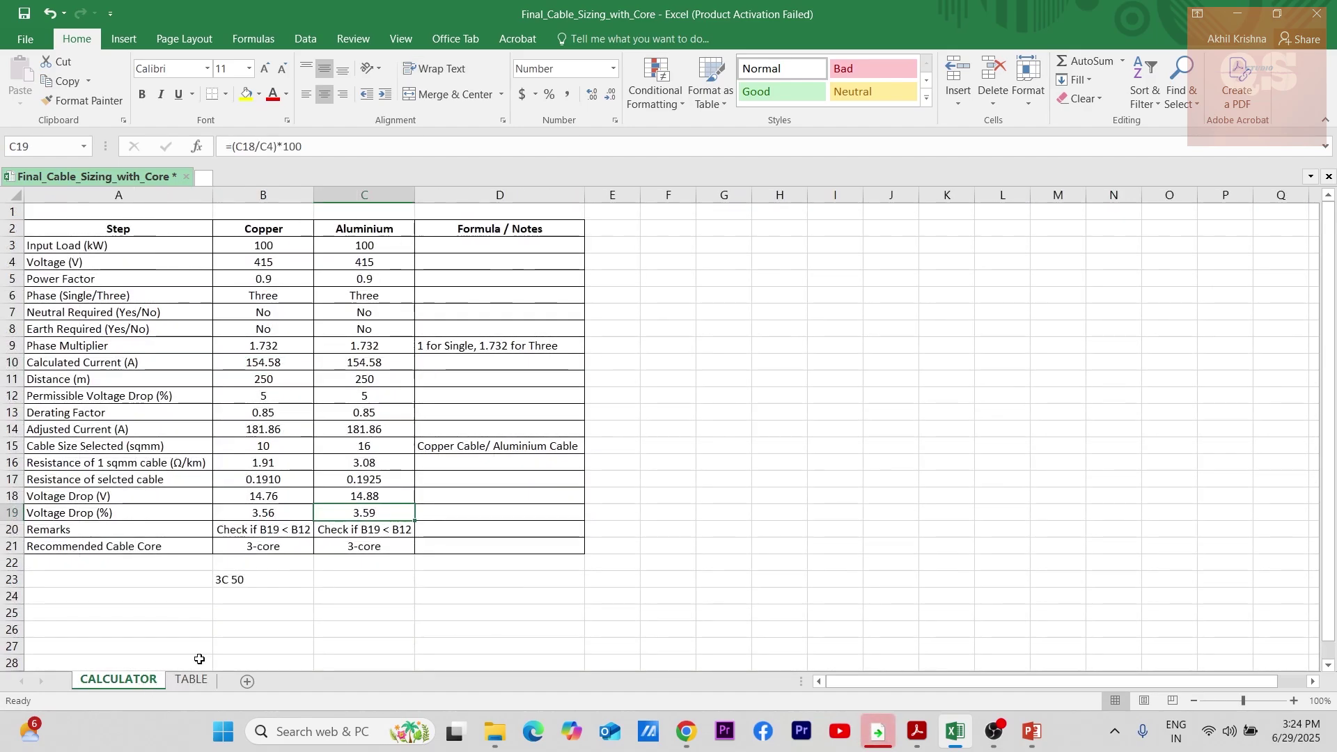
click(269, 581)
key(ctrl+c)
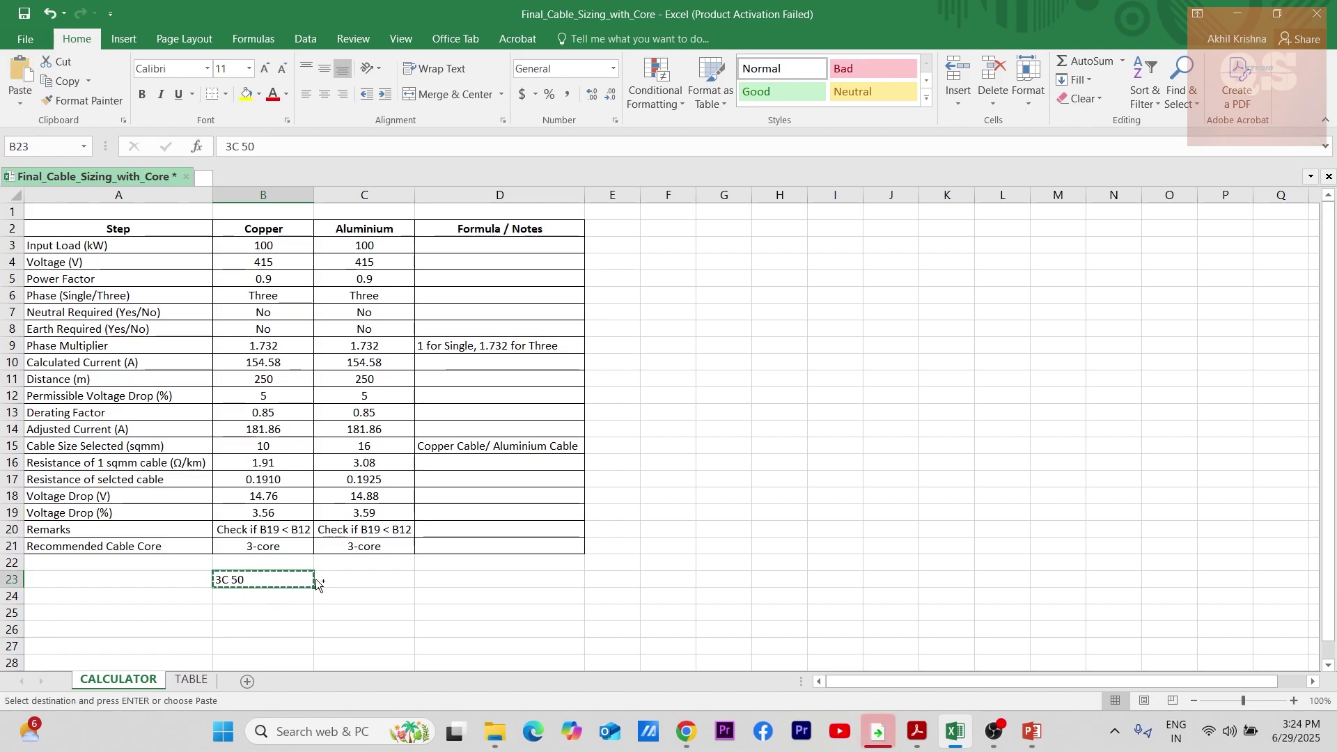
click(340, 579)
key(ctrl+v)
key(Escape)
double_click(364, 579)
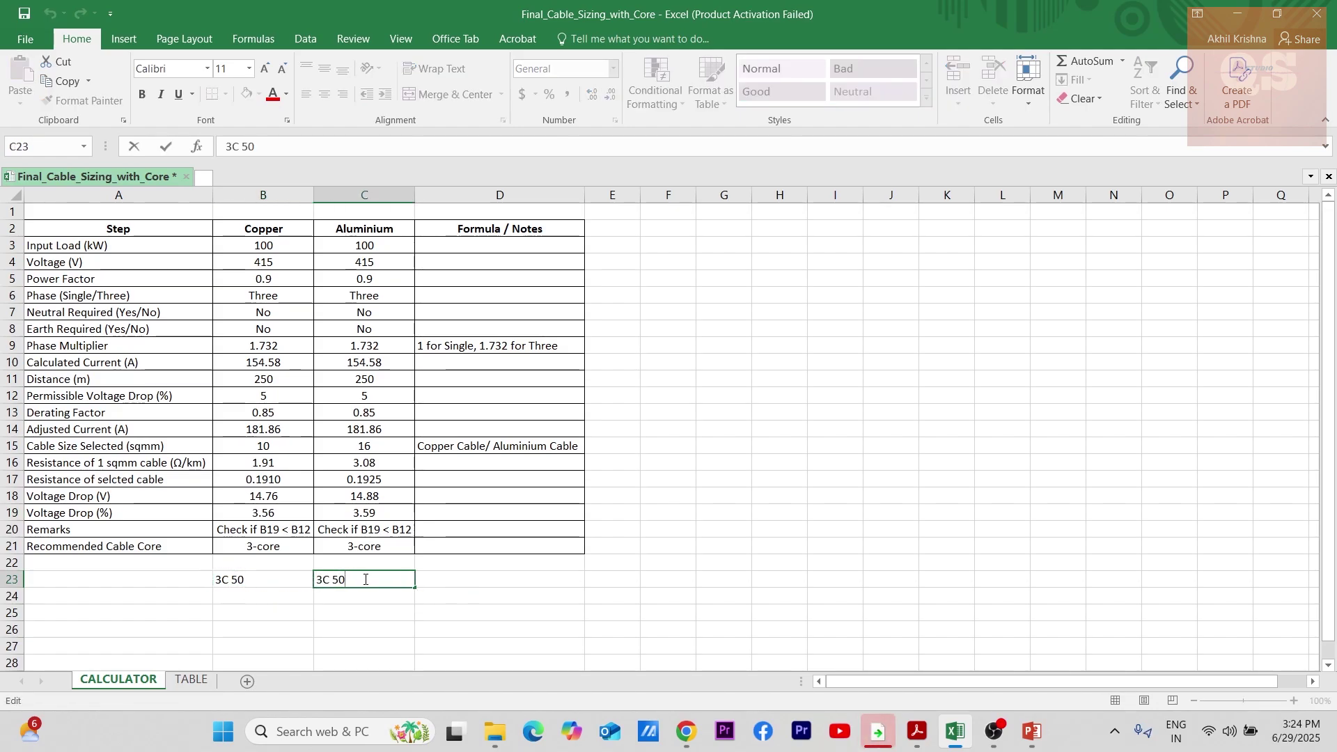
key(BackSpace)
key(BackSpace)
click(367, 630)
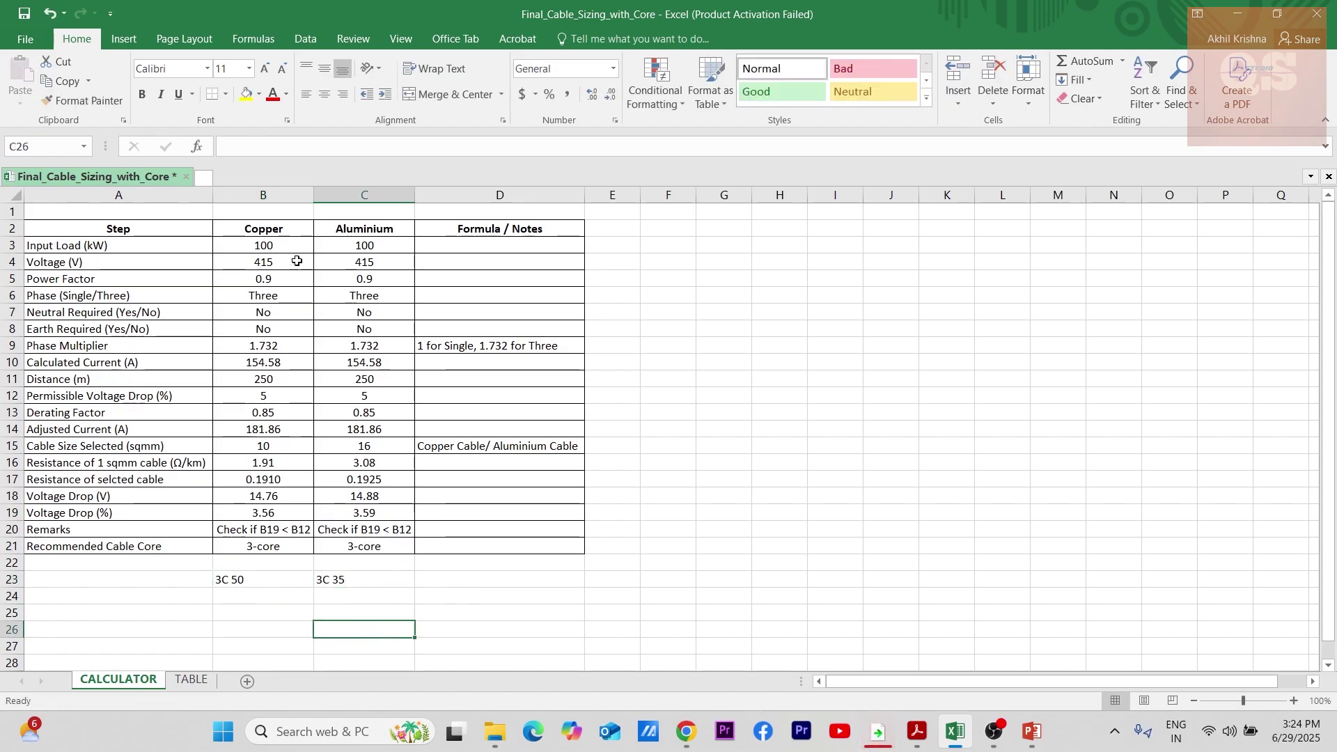
click(248, 583)
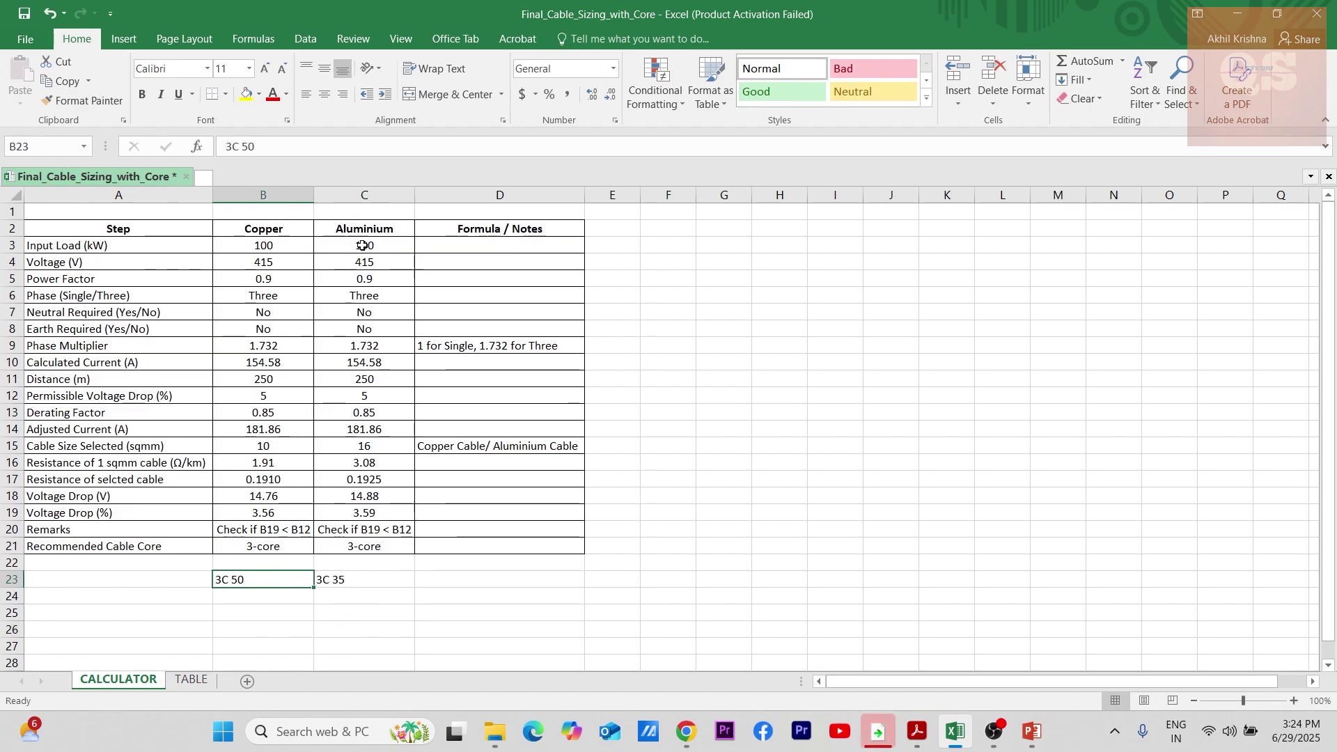
click(361, 581)
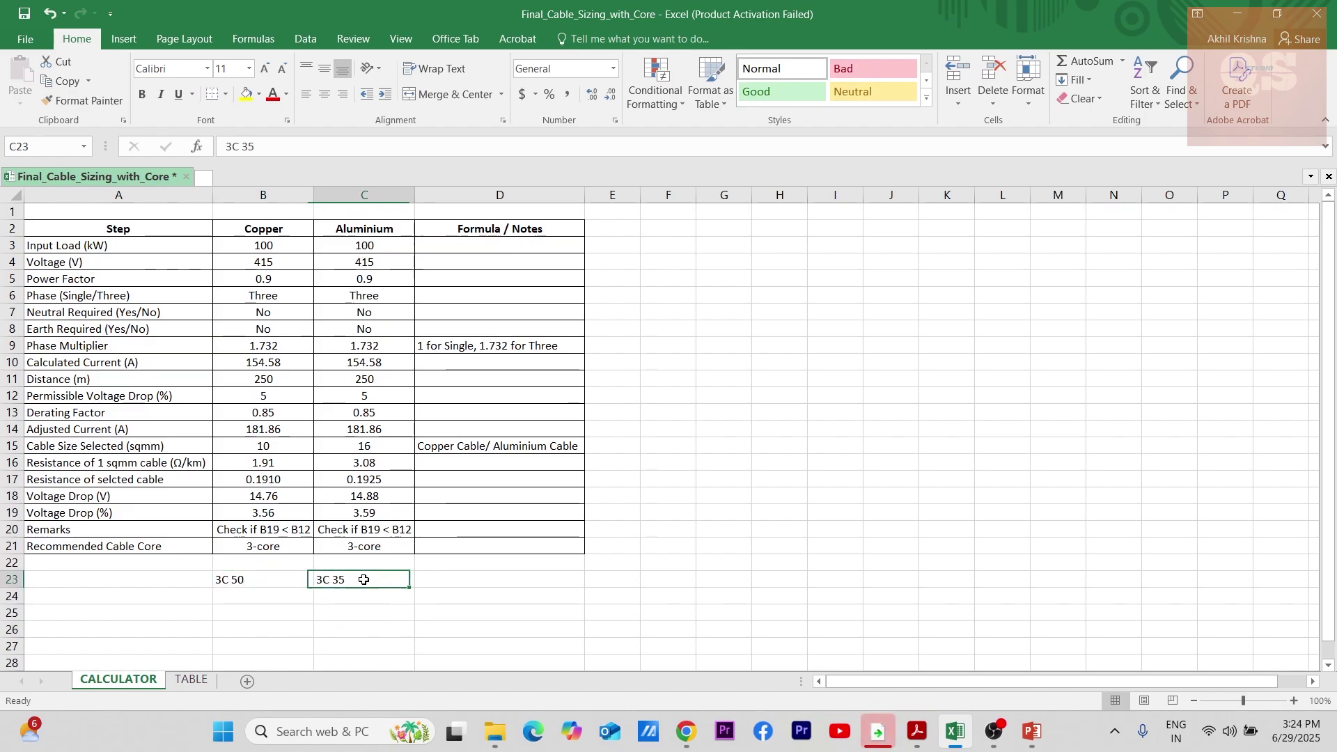
click(451, 582)
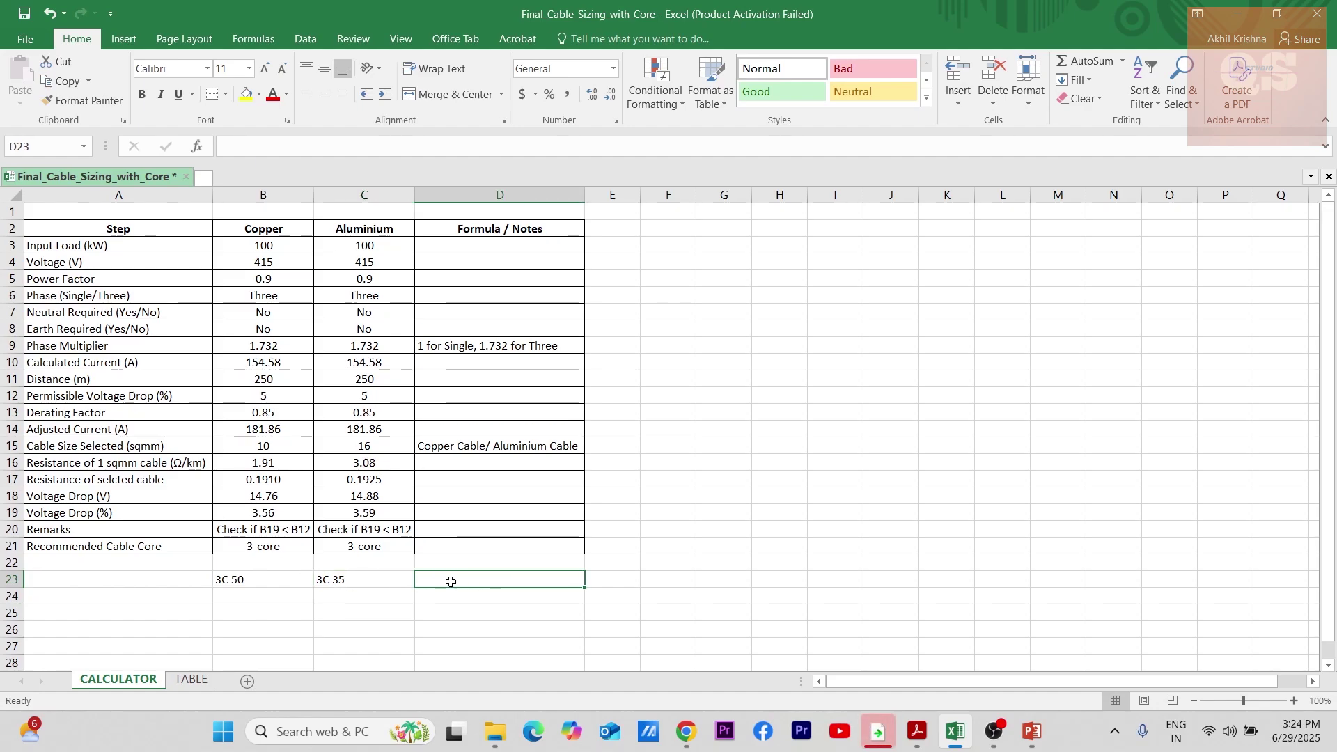